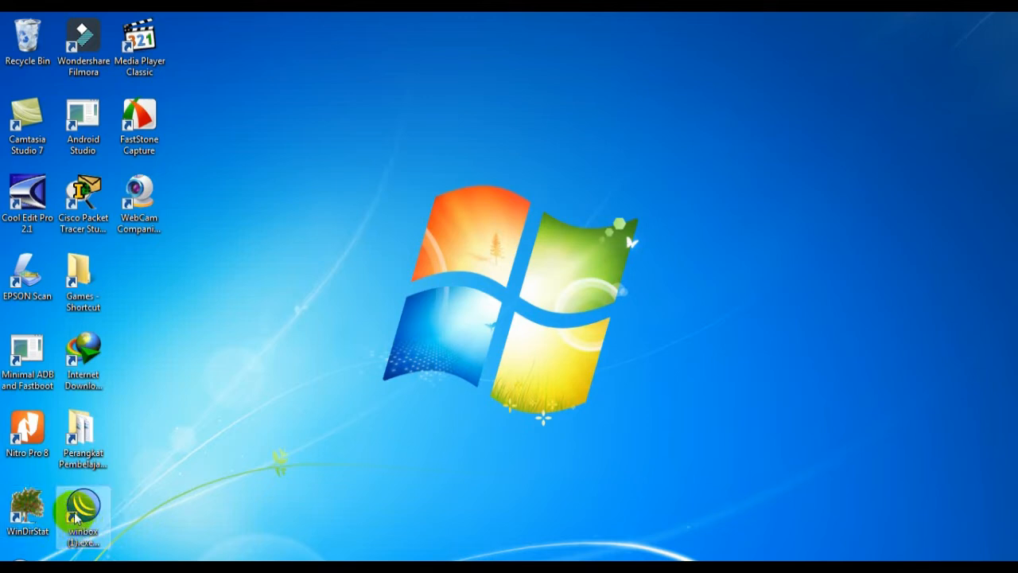
Step: Launch WinBox and connect to the RB750 router from the neighbors list
click(76, 511)
double_click(75, 511)
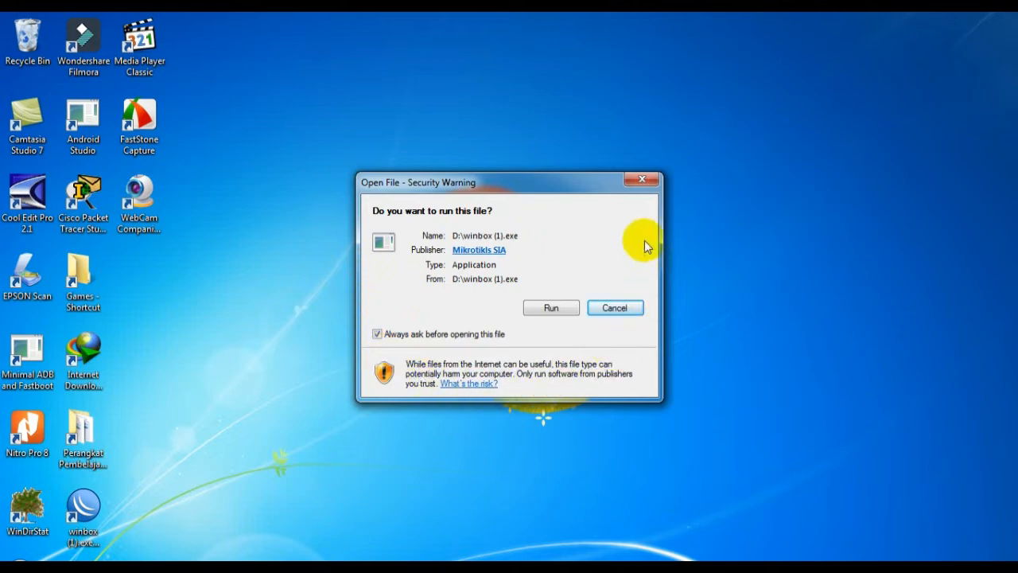
click(549, 308)
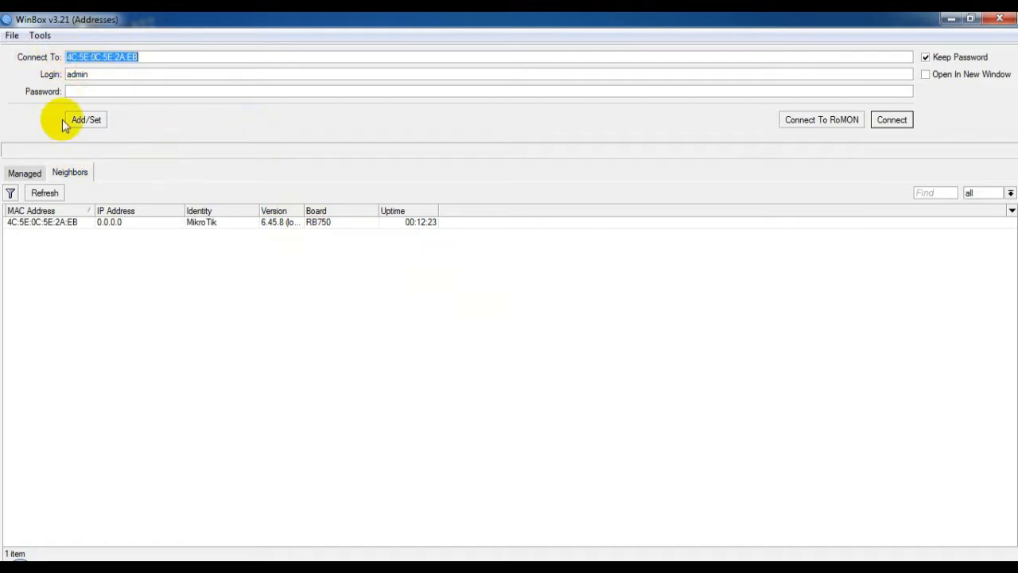
click(57, 226)
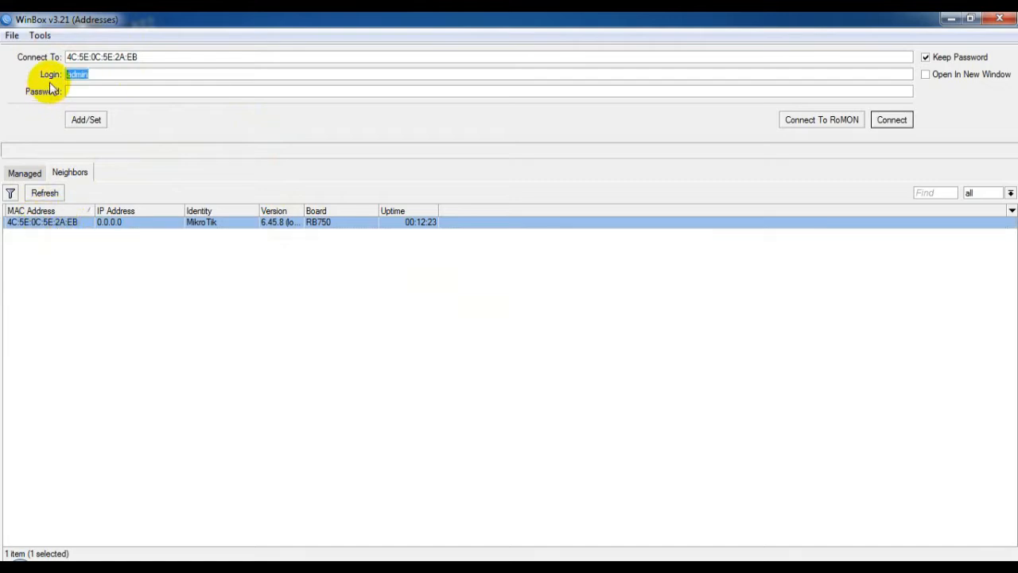
click(58, 223)
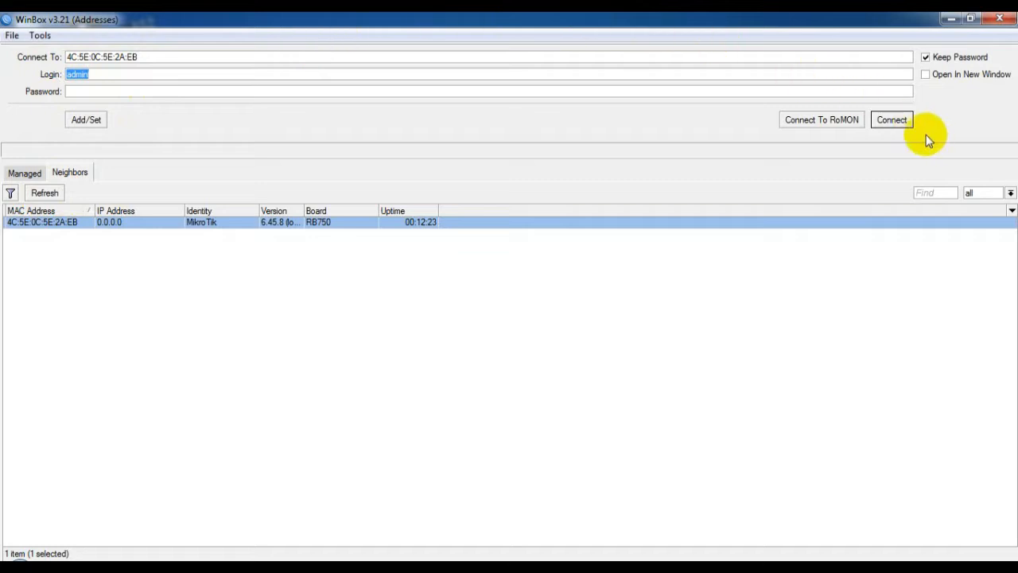
click(892, 120)
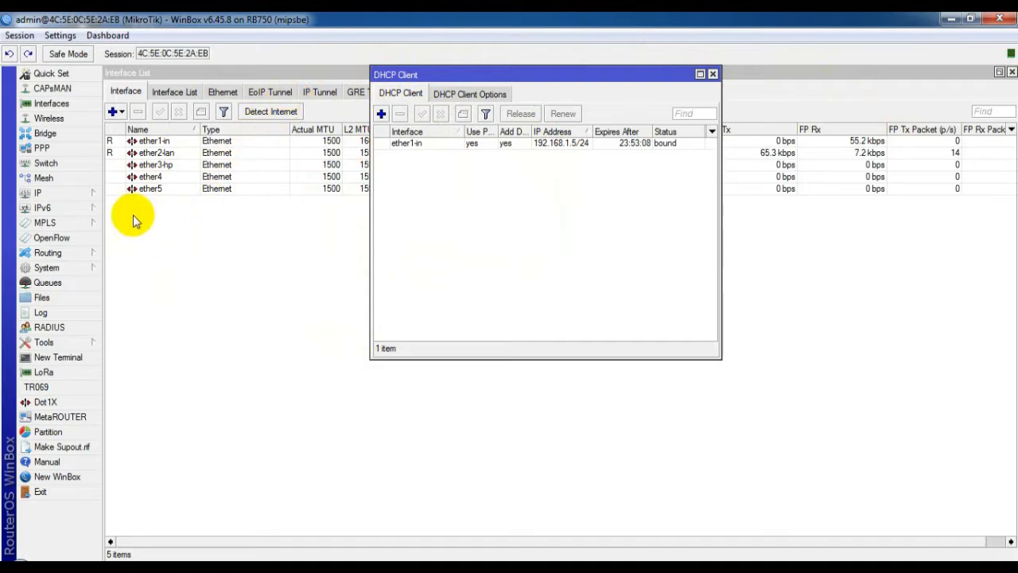
Step: Reset the RB750's configuration through System > Reset Configuration and confirm the reboot
click(79, 269)
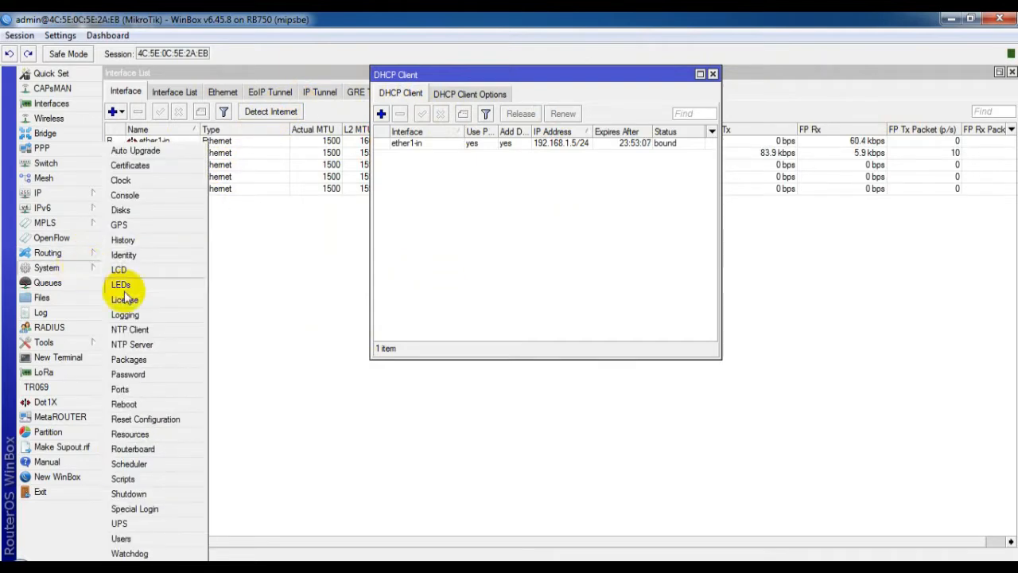
click(133, 421)
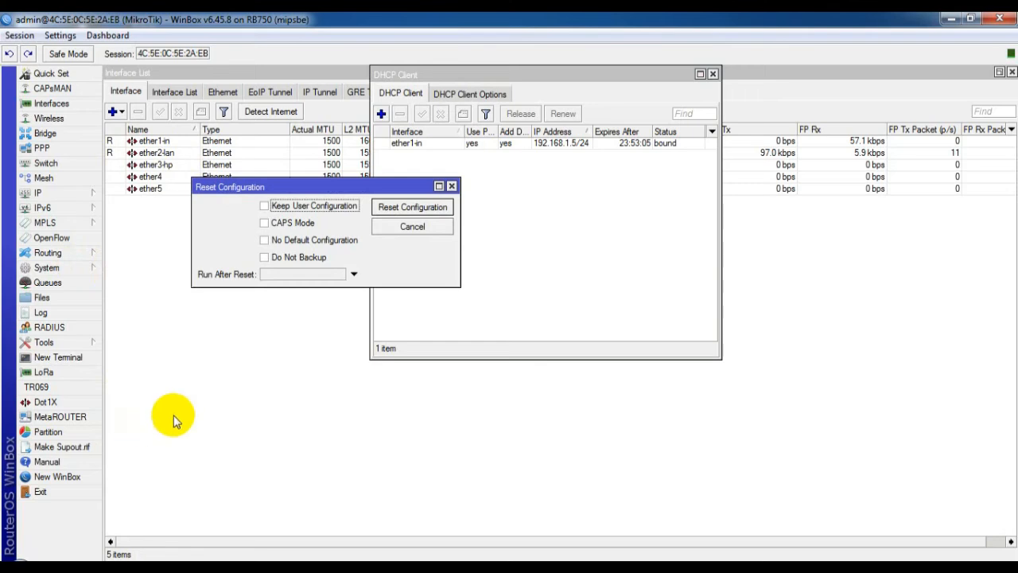
click(380, 208)
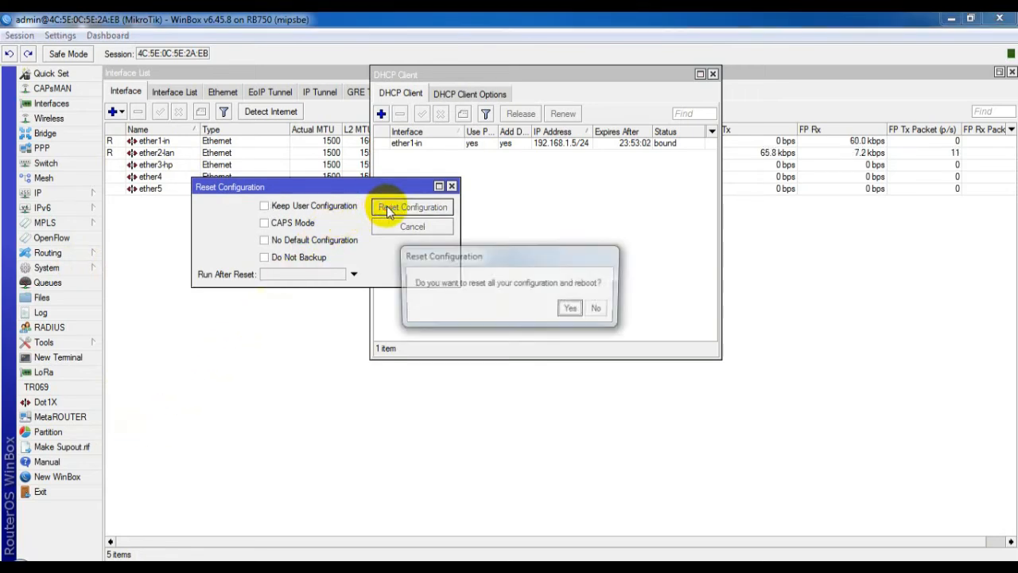
click(573, 309)
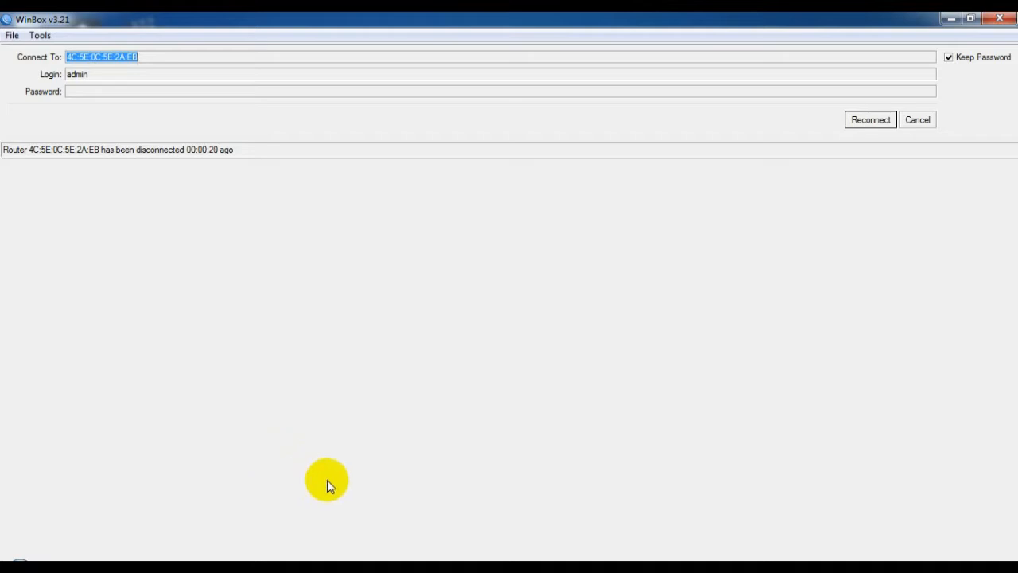
Step: Bring up the TCP/IPv4 properties of Local Area Connection
mouse_move(300, 567)
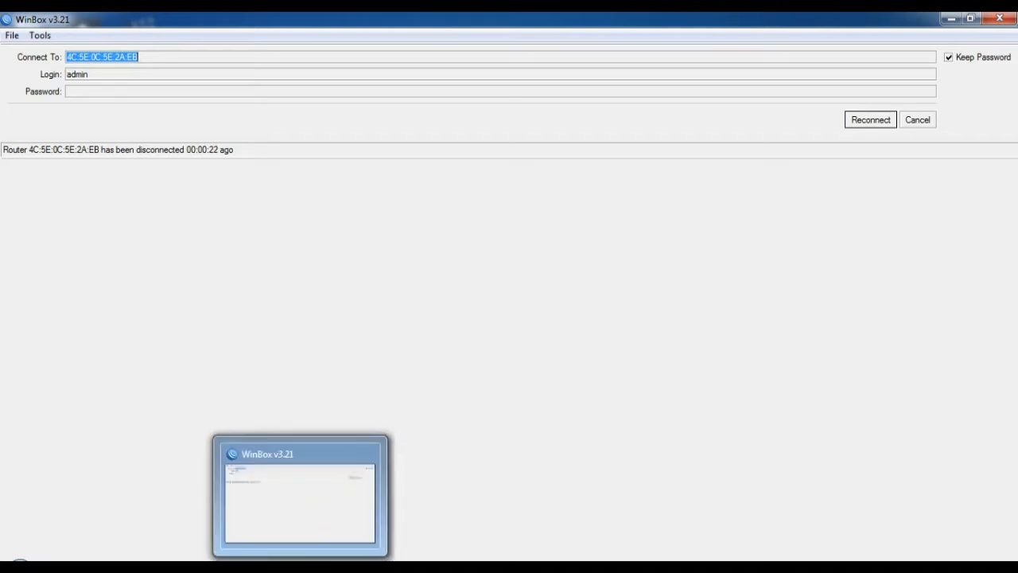
click(300, 566)
click(300, 566)
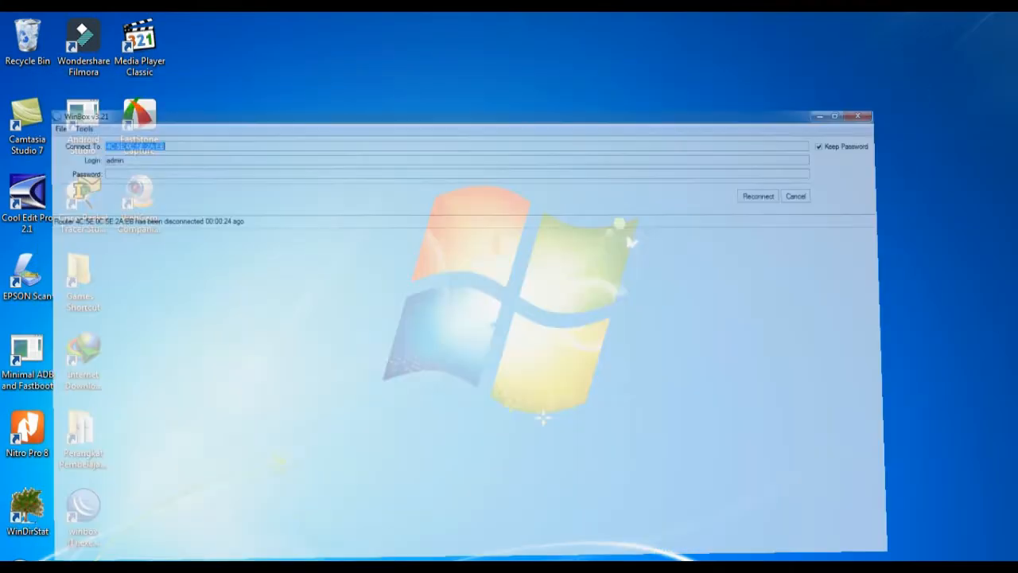
click(338, 567)
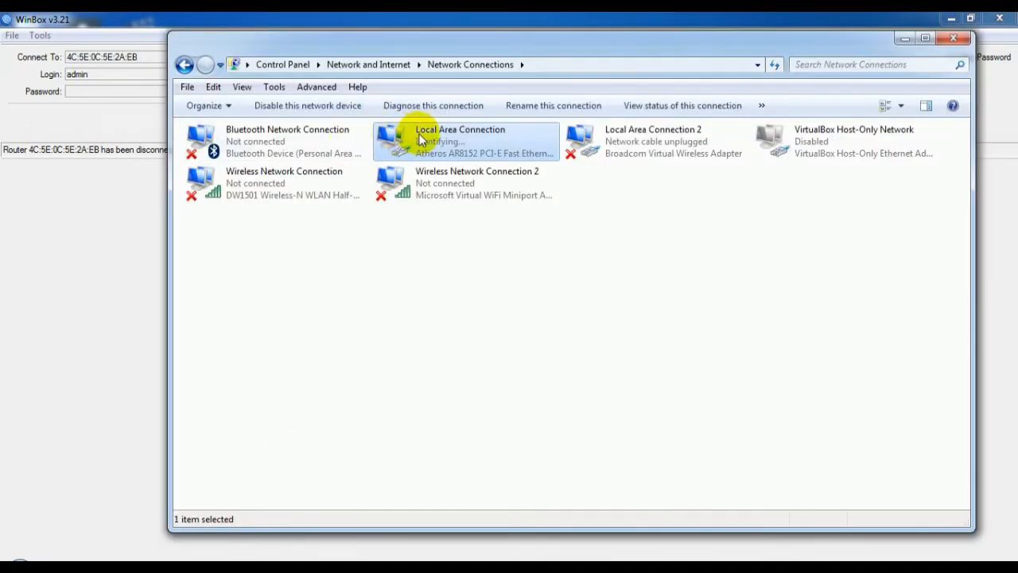
double_click(423, 136)
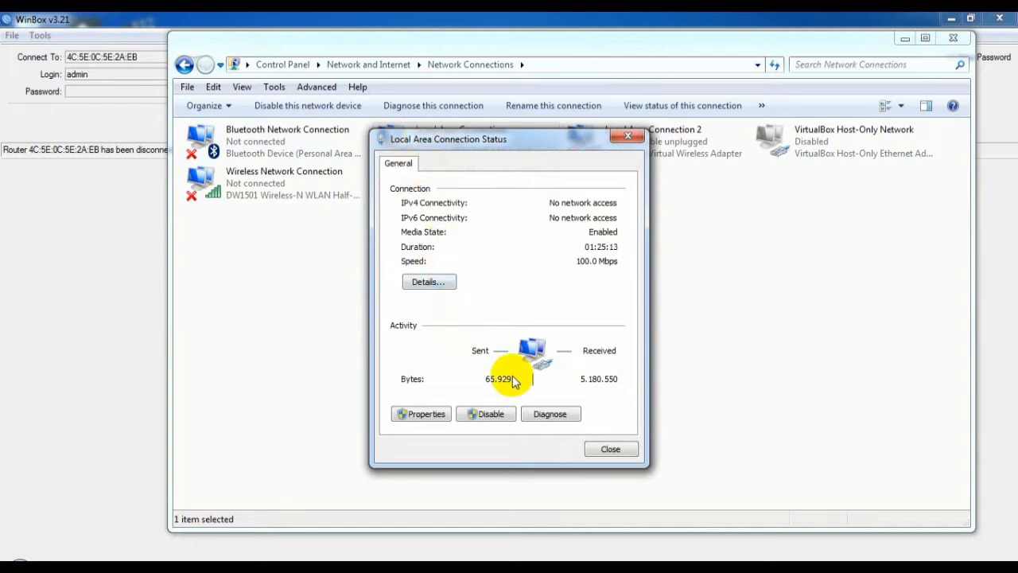
click(421, 417)
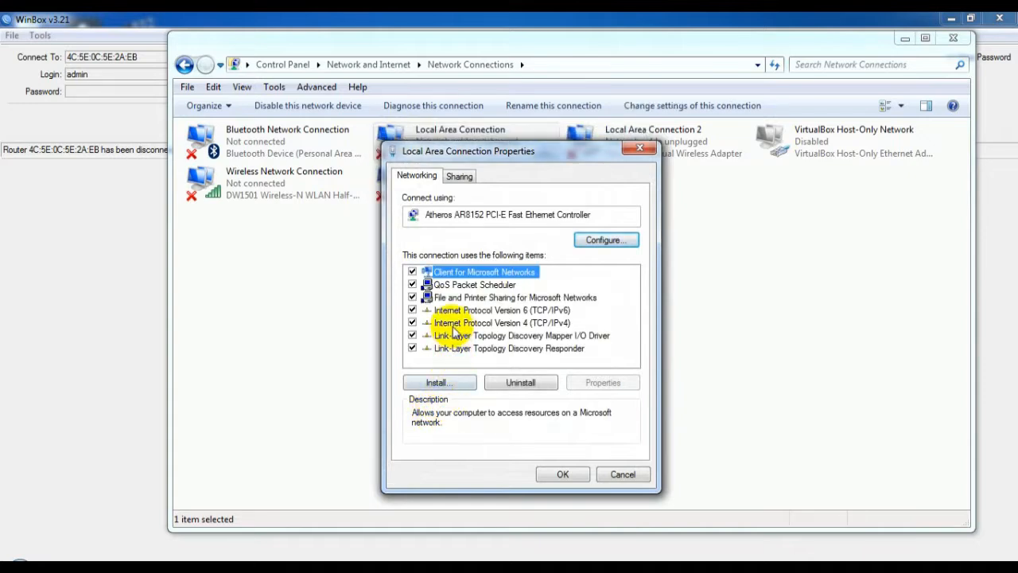
click(532, 323)
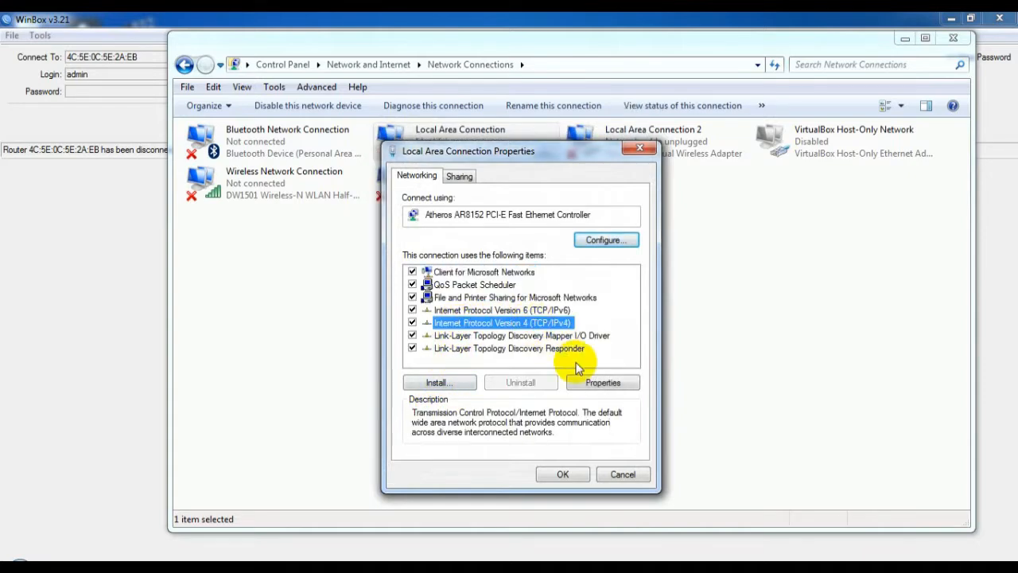
click(603, 382)
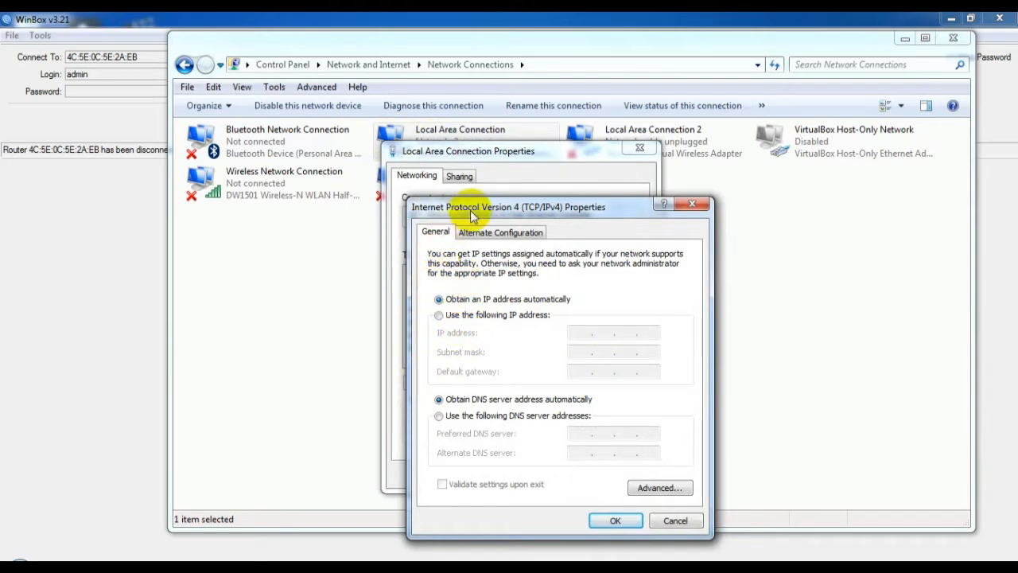
Step: Set IPv4 to obtain IP and DNS automatically, save, and minimize Network Connections
click(441, 315)
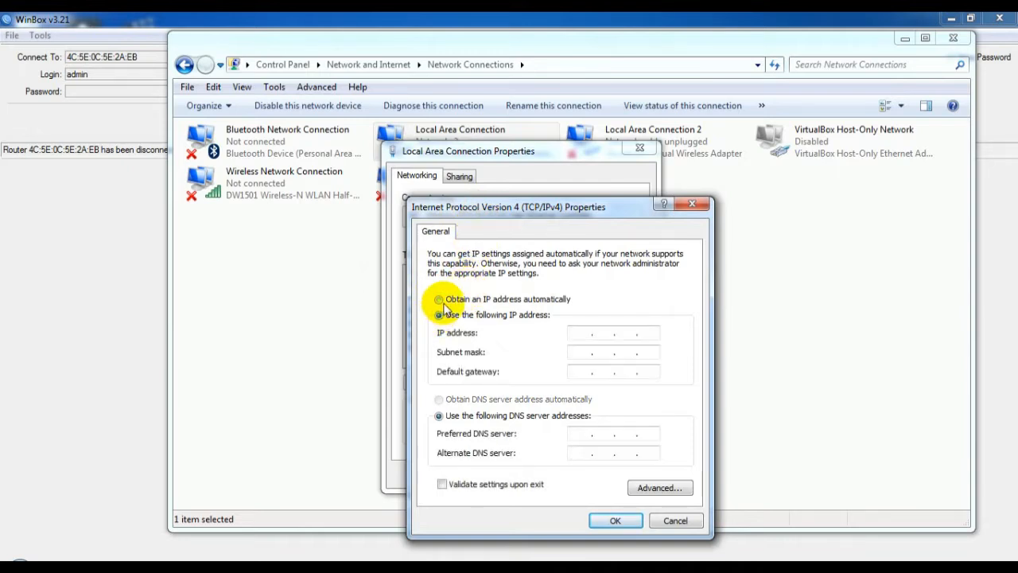
click(439, 300)
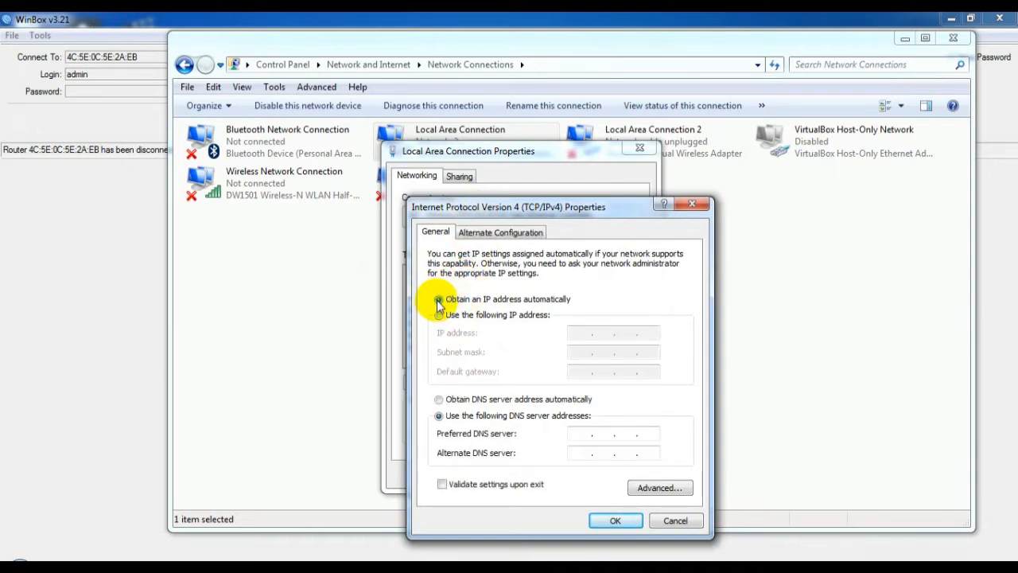
click(438, 400)
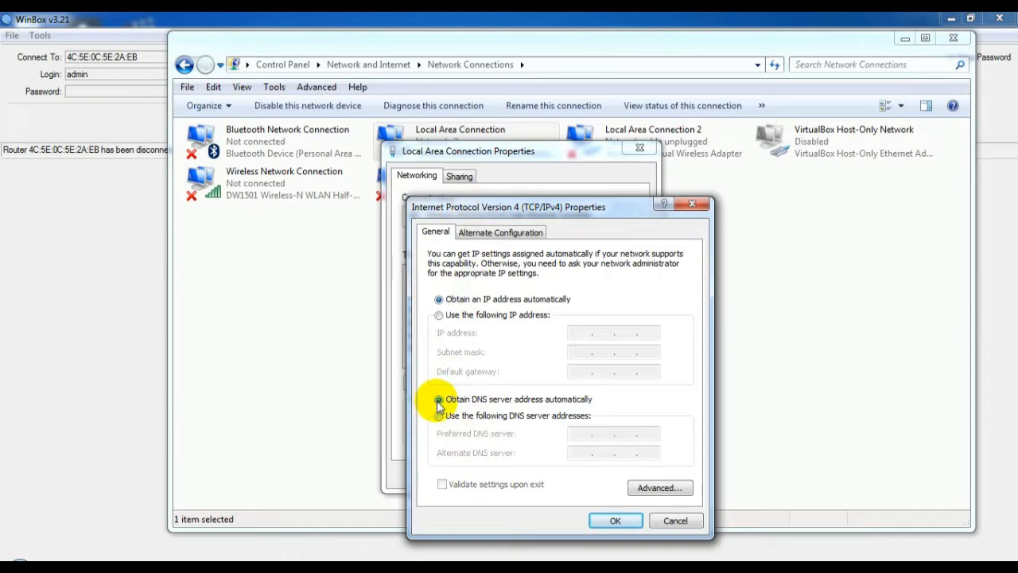
click(614, 521)
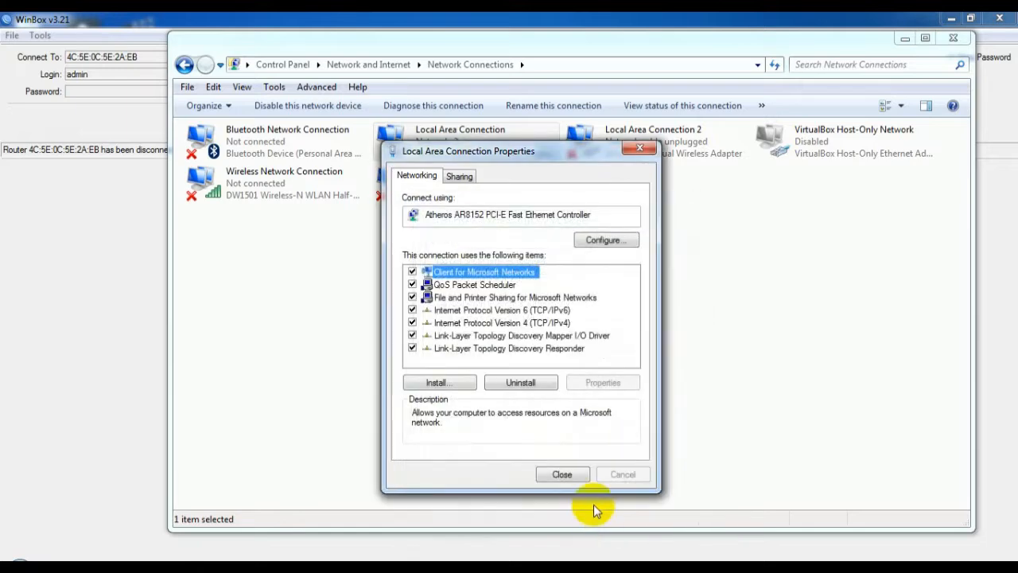
click(562, 475)
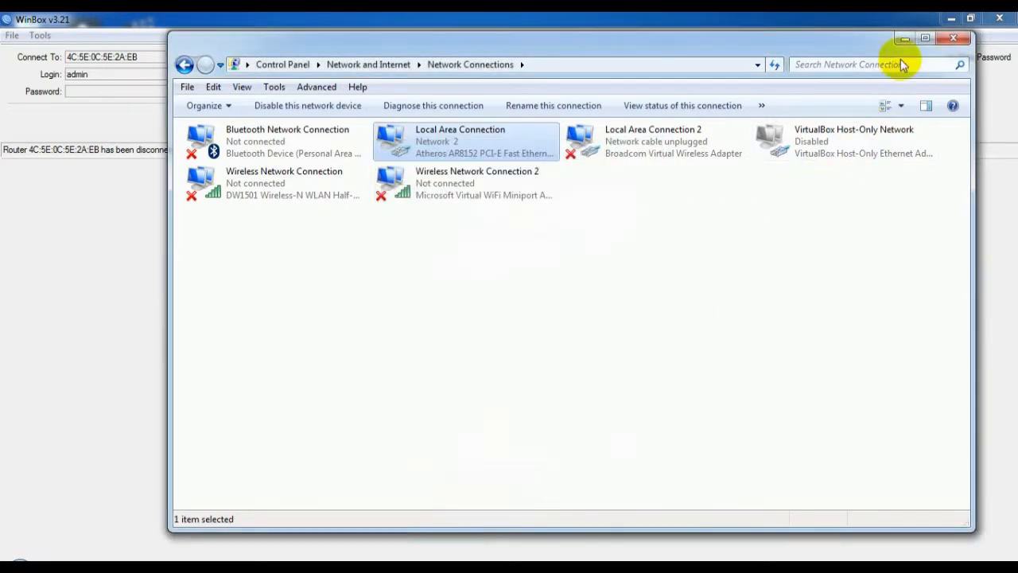
click(905, 38)
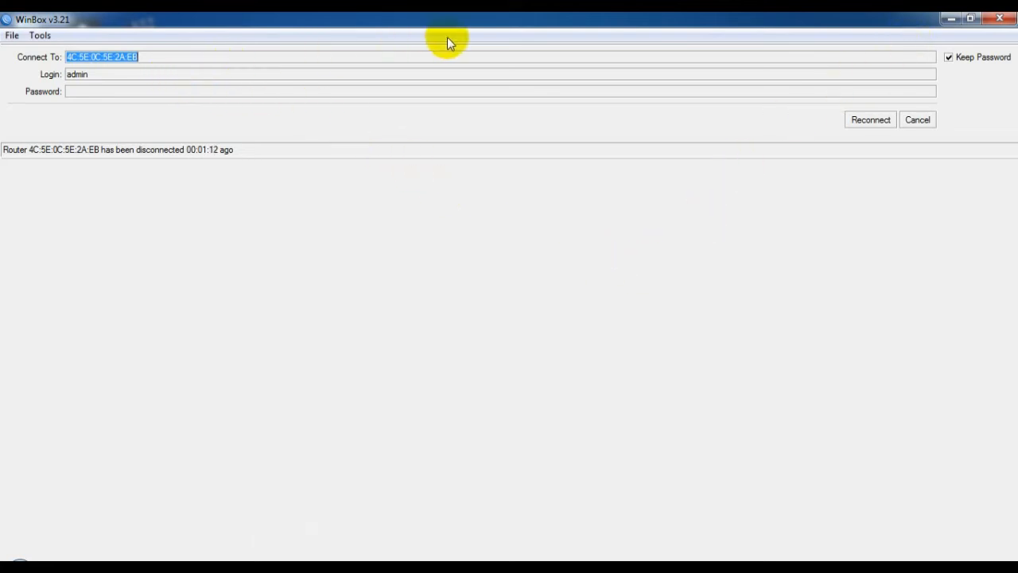
Step: Reconnect to the reset router, remove its default configuration, and close the DHCP Client list
click(871, 119)
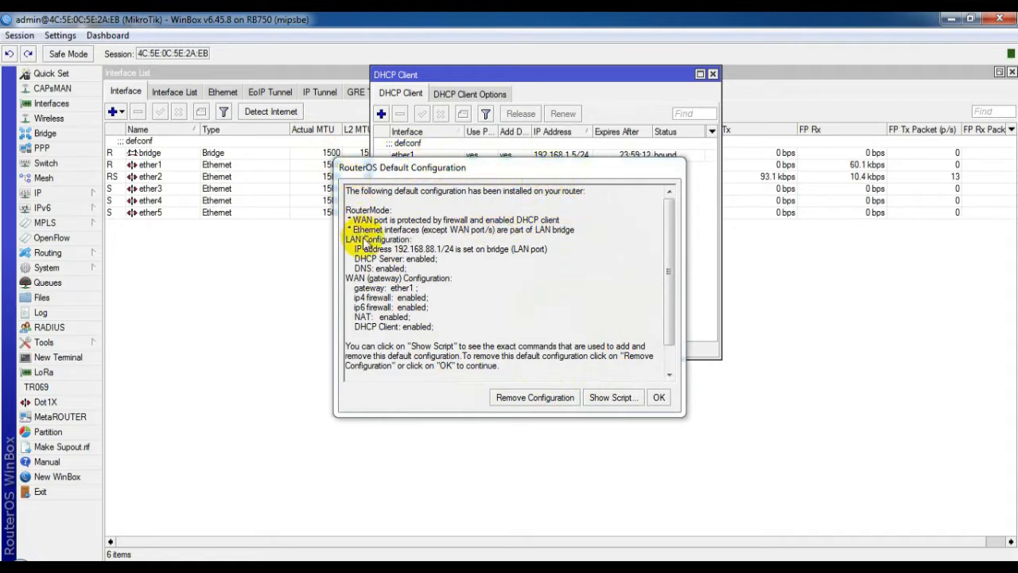
click(522, 400)
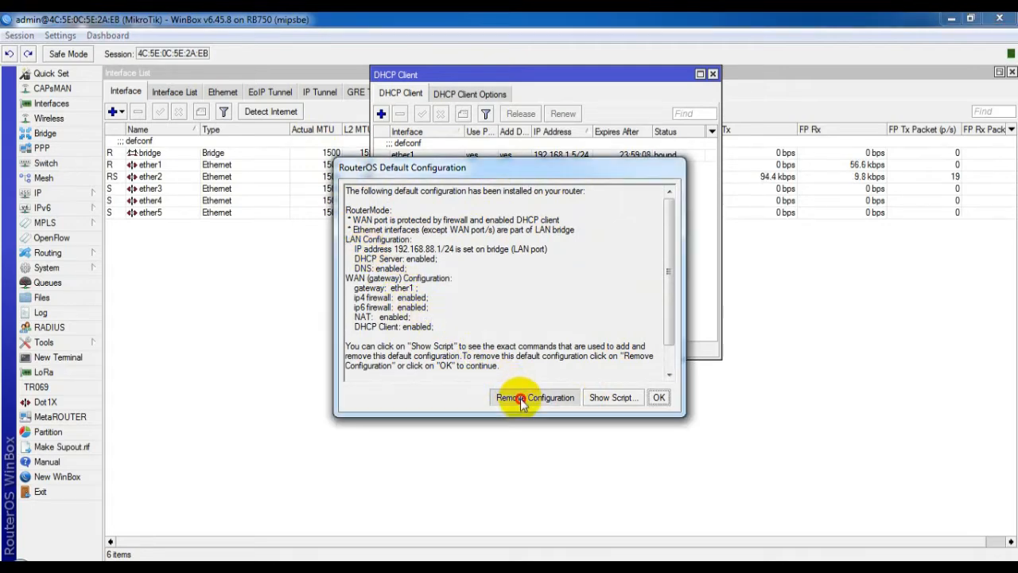
click(714, 74)
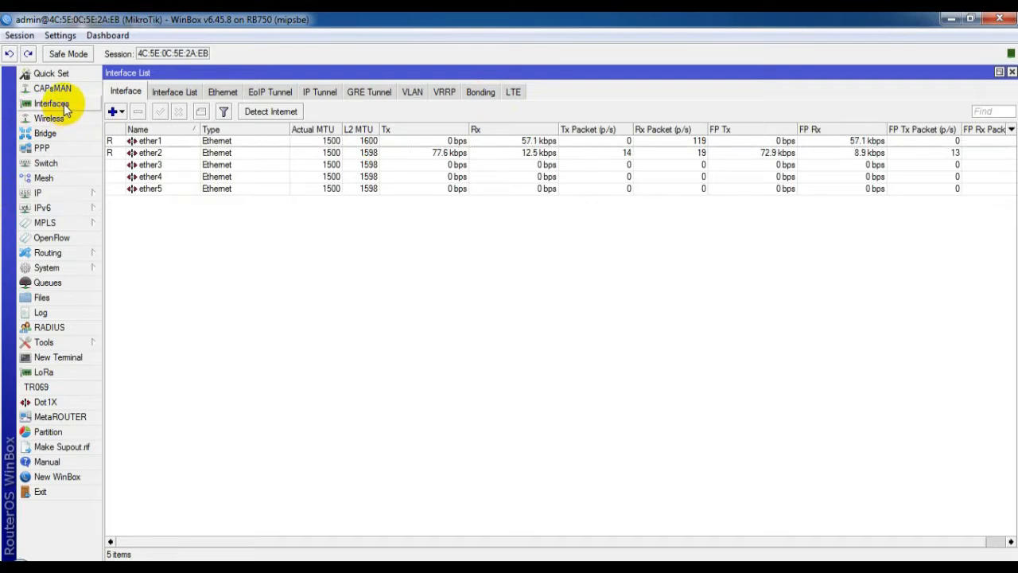
Step: Rename ether1, ether2 and ether3 to ether1-in, ether2-lan and ether3-hp
double_click(175, 142)
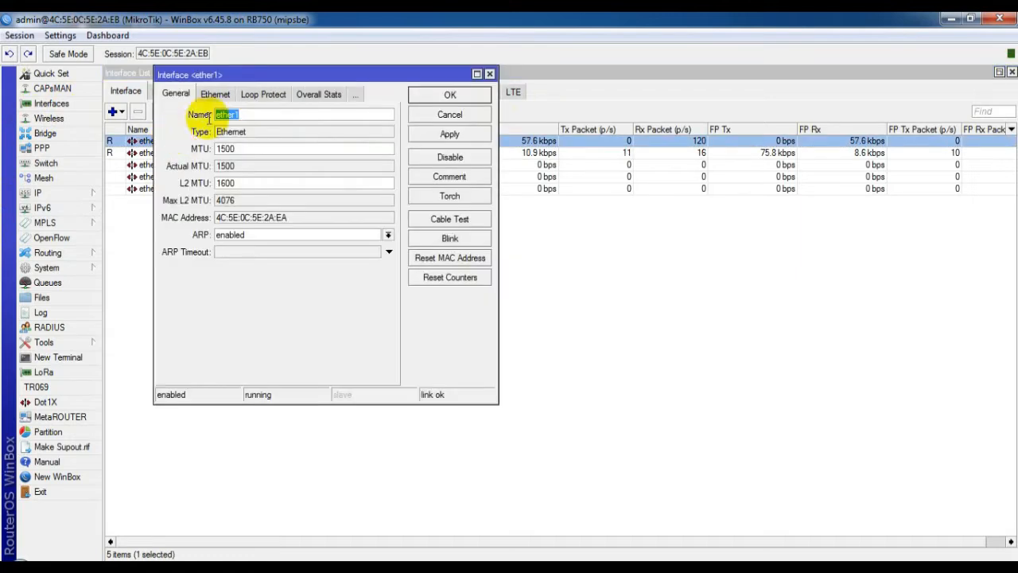
click(245, 113)
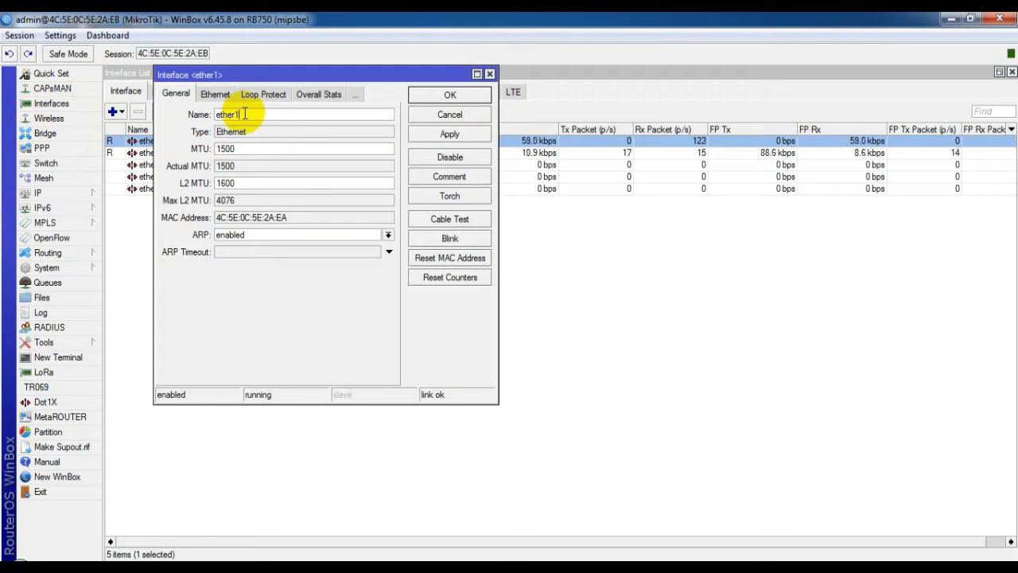
text(-in)
click(450, 95)
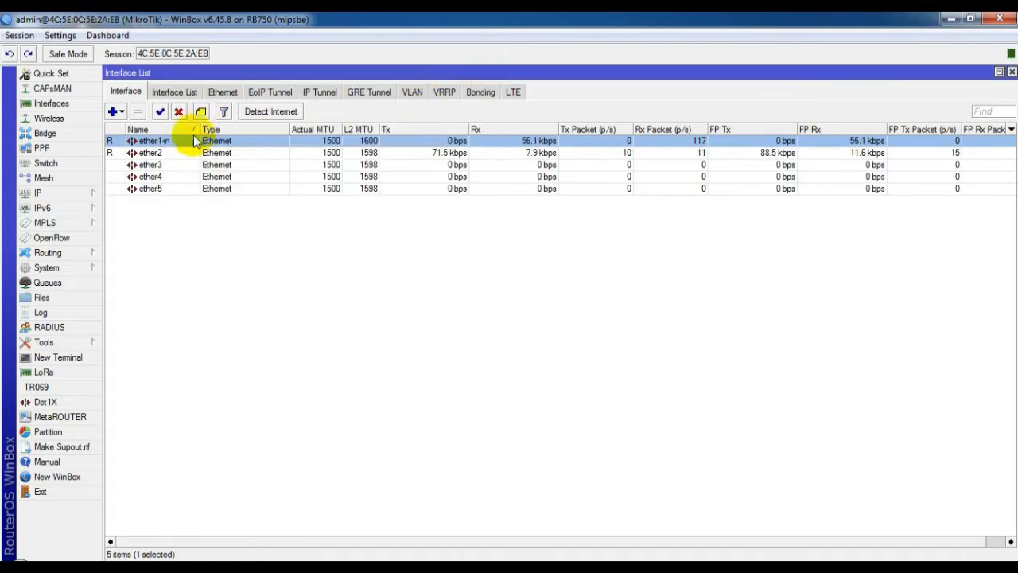
double_click(151, 153)
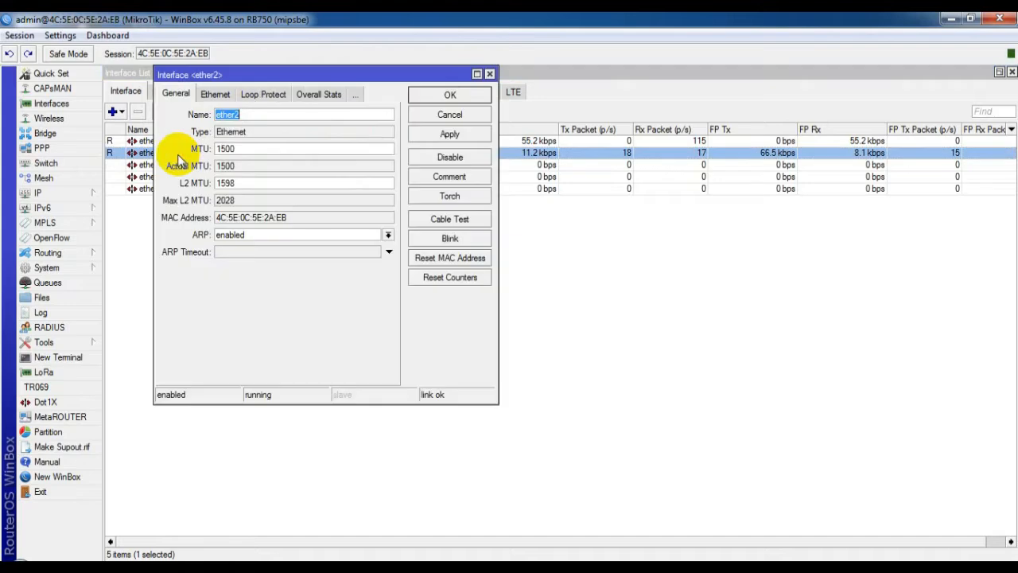
click(251, 115)
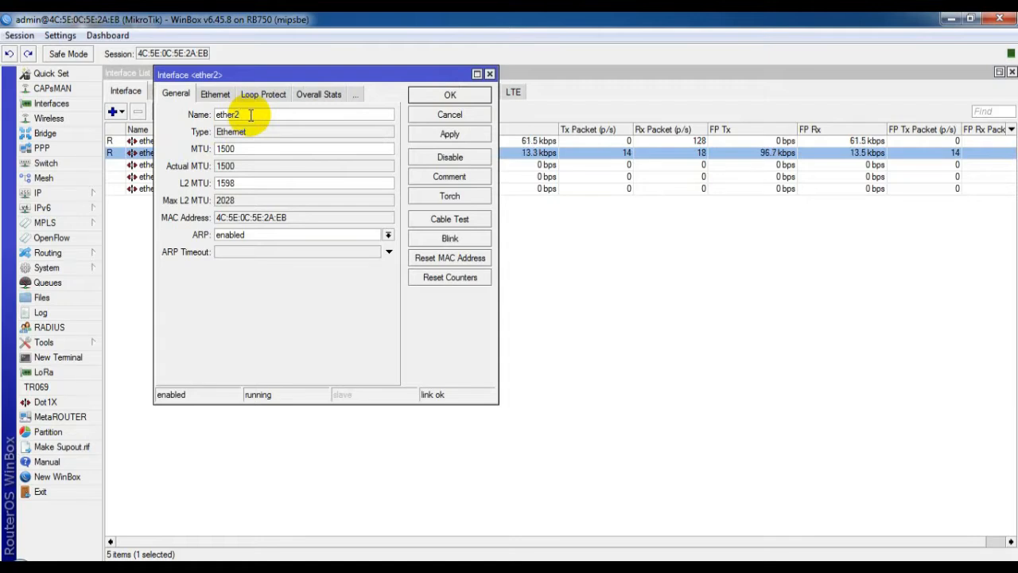
text(-lan)
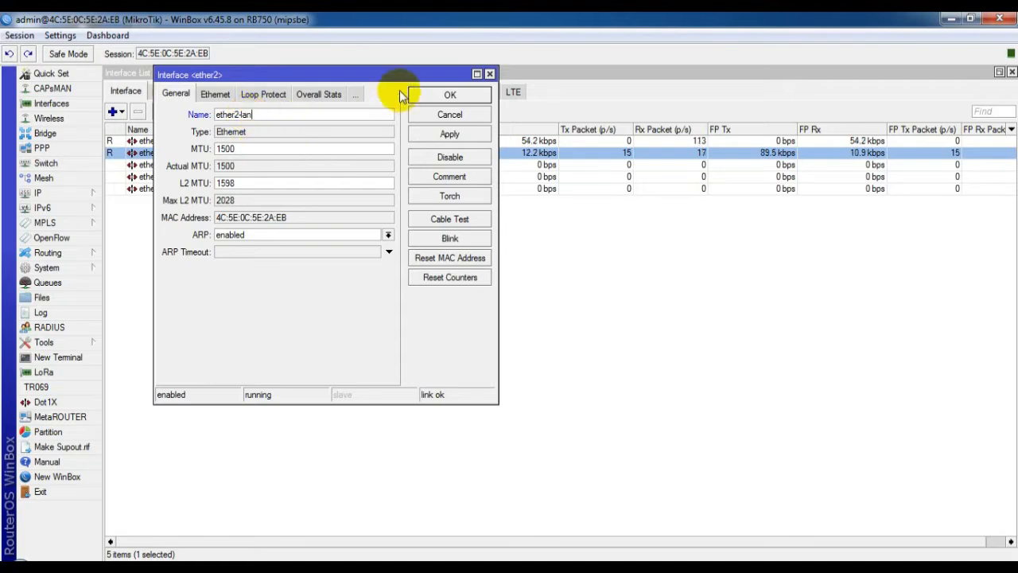
click(455, 95)
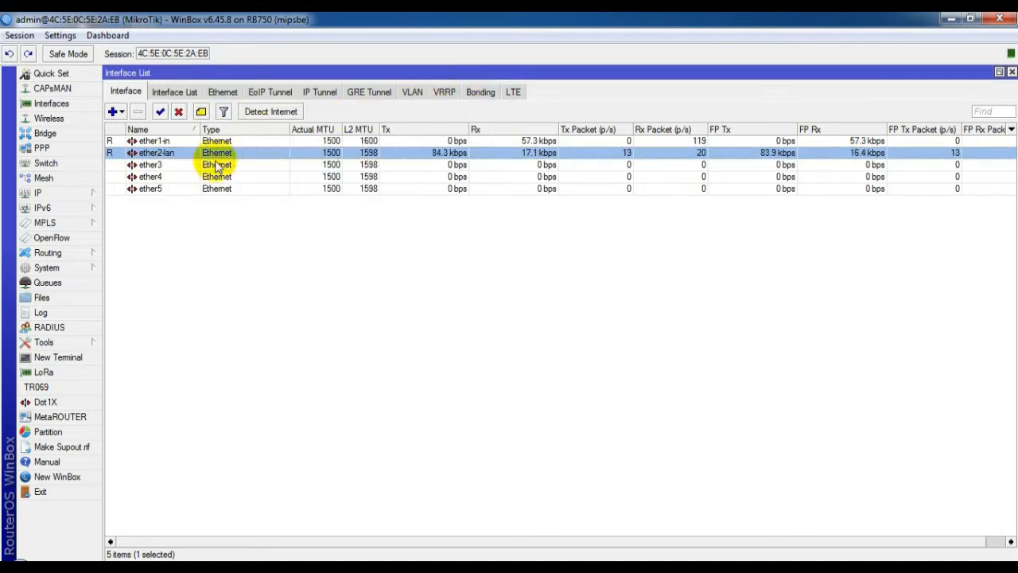
click(173, 165)
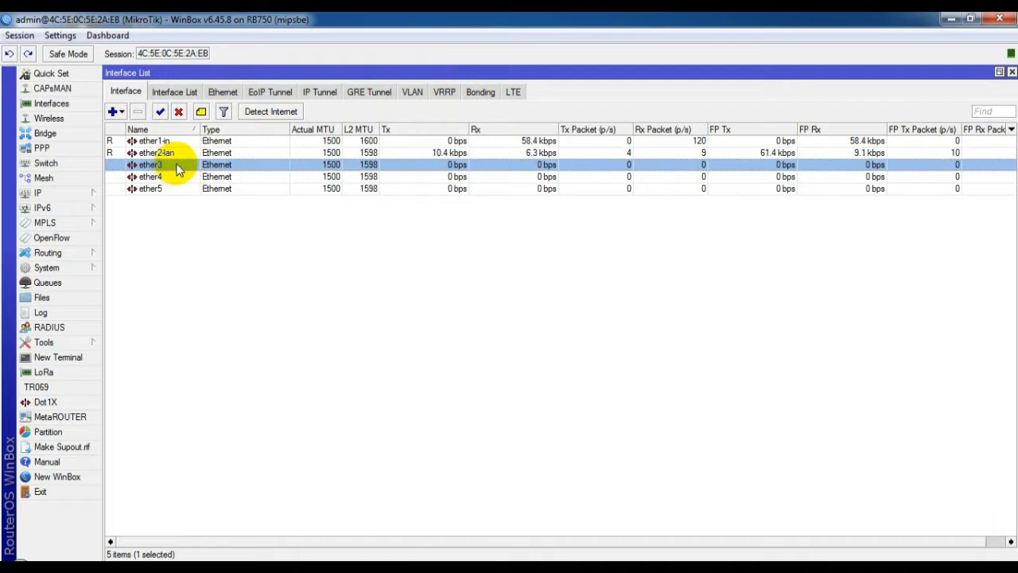
double_click(178, 166)
click(242, 115)
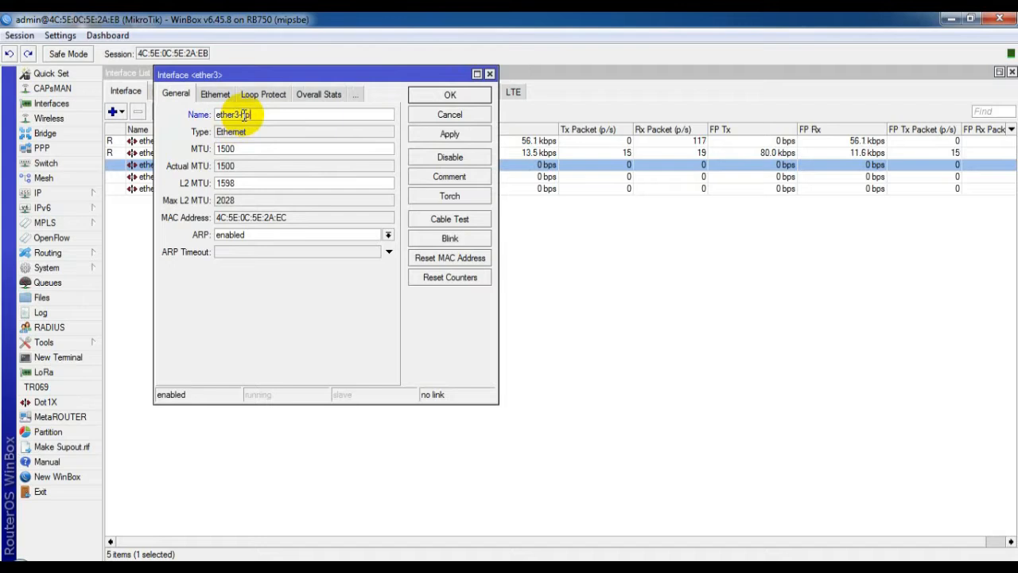
click(451, 95)
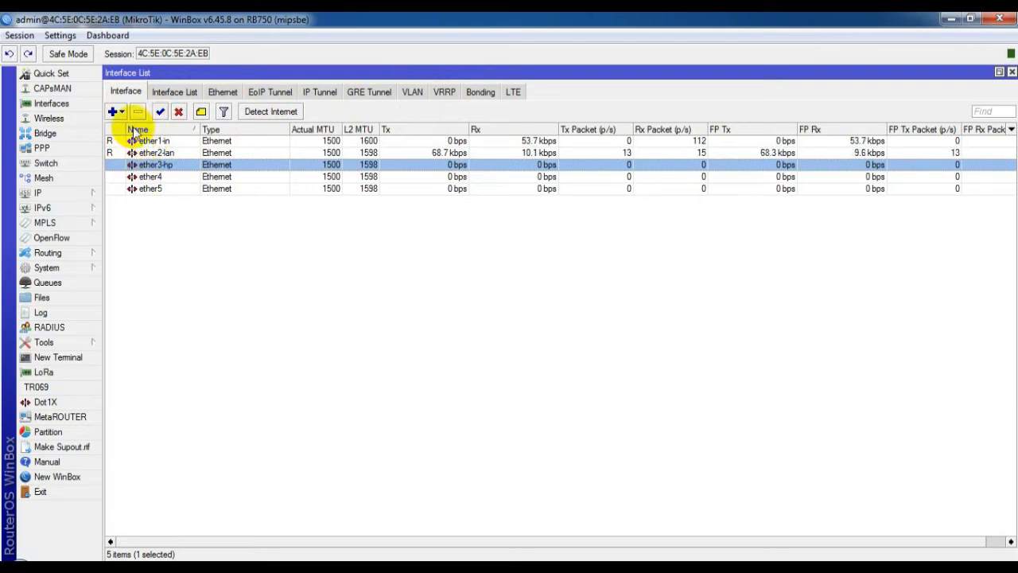
Step: Add a DHCP client on ether1-in and open the IP Addresses list
click(72, 195)
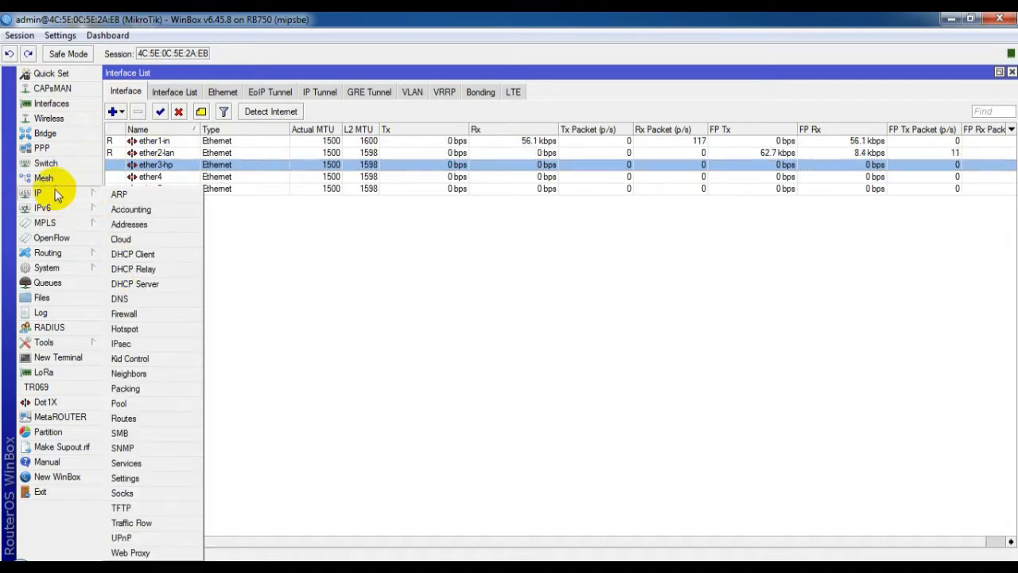
click(134, 254)
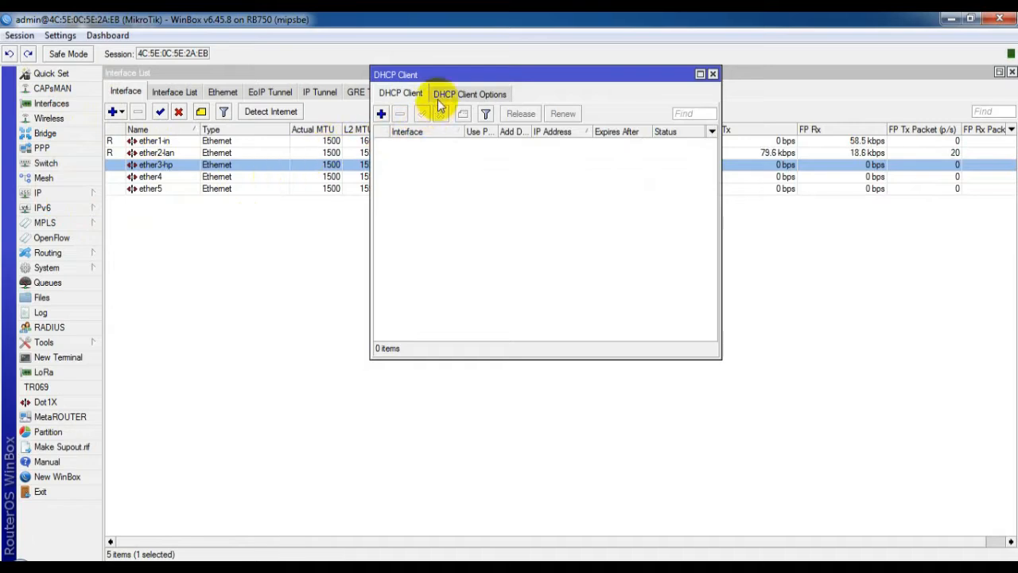
click(381, 115)
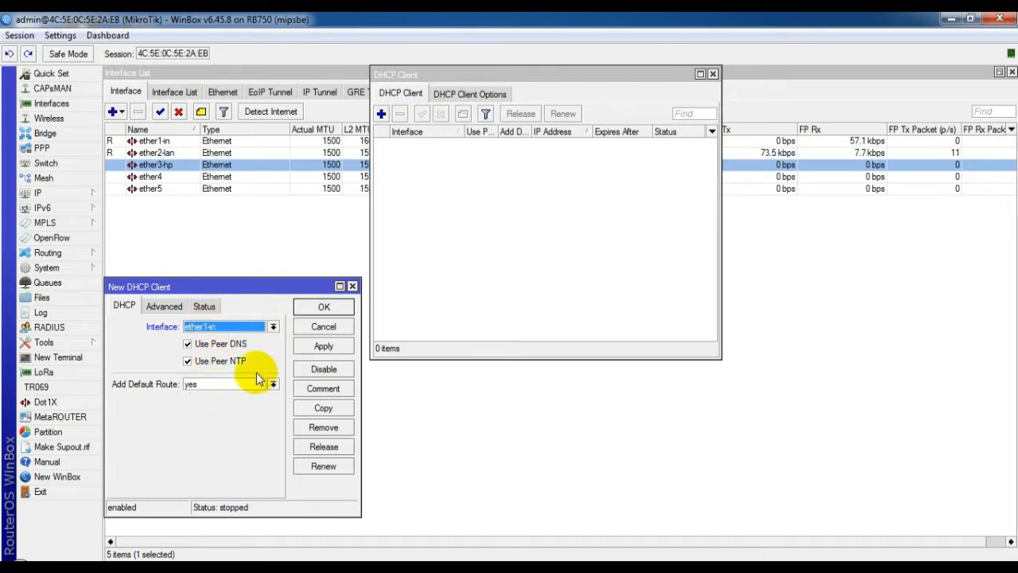
click(324, 308)
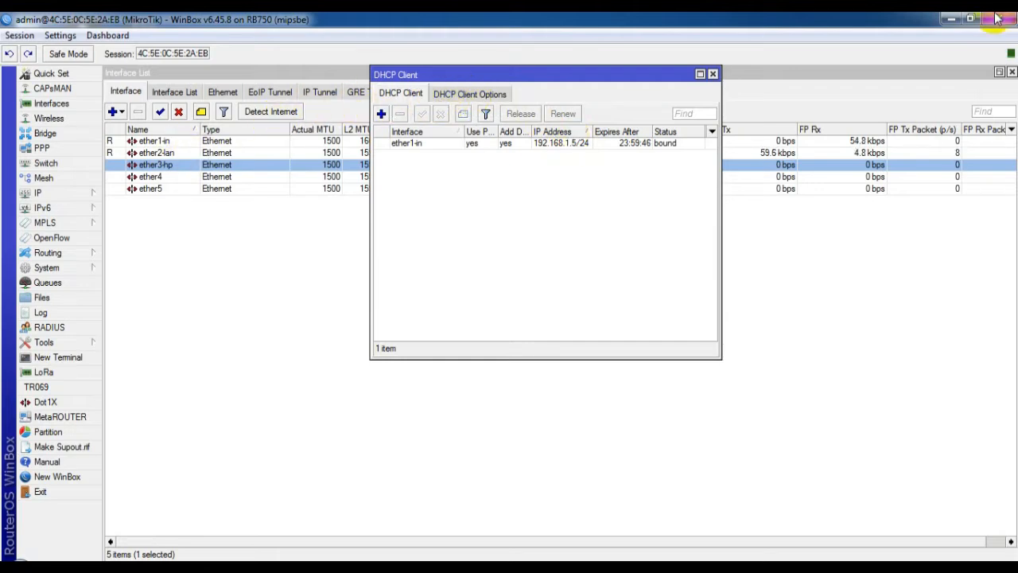
click(40, 193)
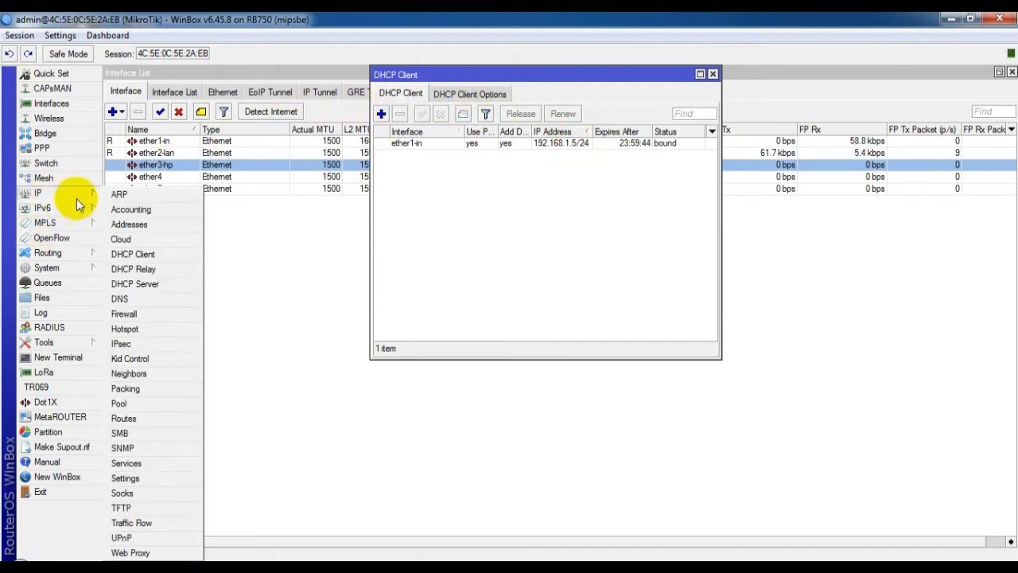
click(137, 225)
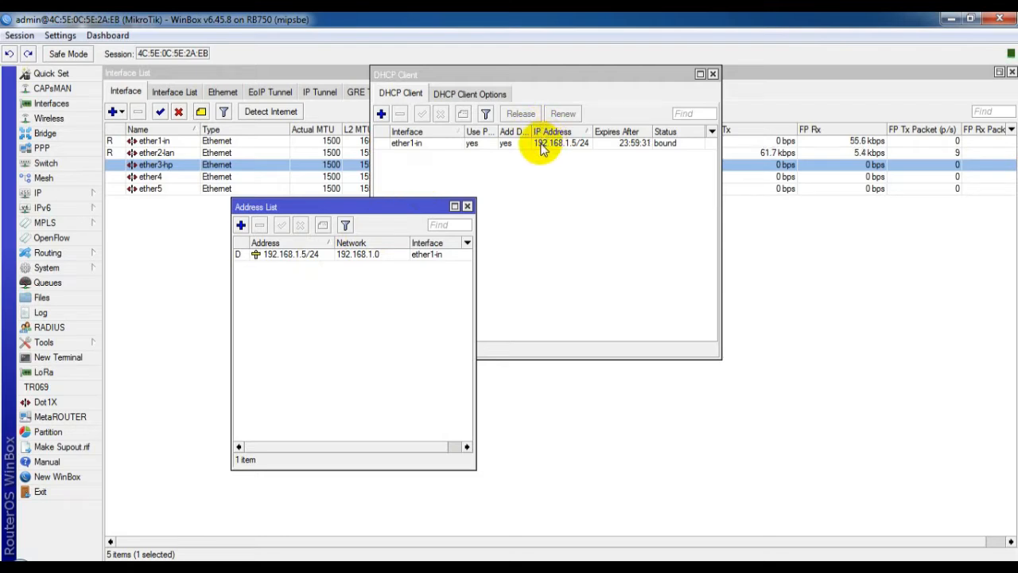
Step: Add the static address 192.168.100.1/25 on interface ether2-lan
click(240, 225)
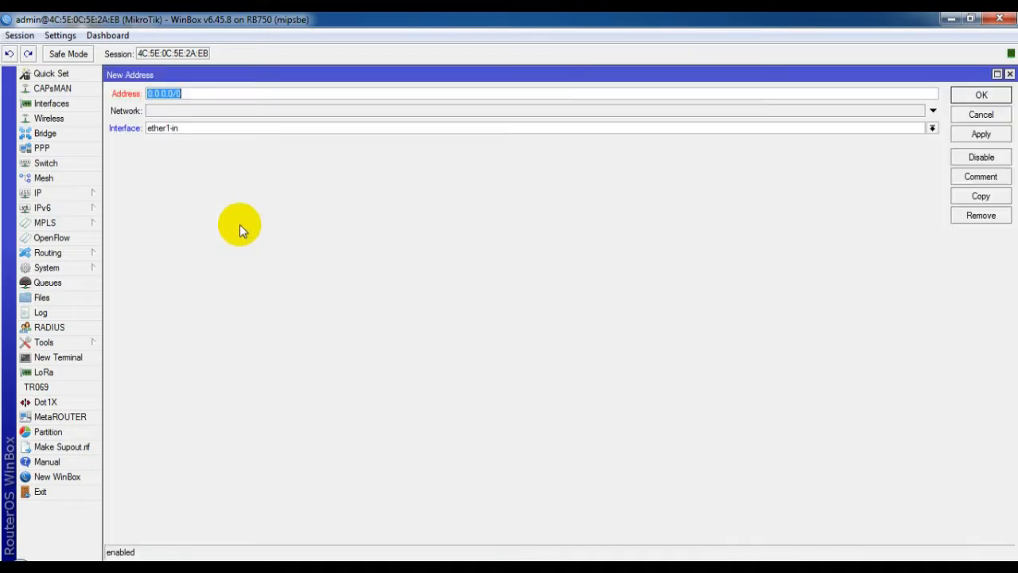
click(194, 130)
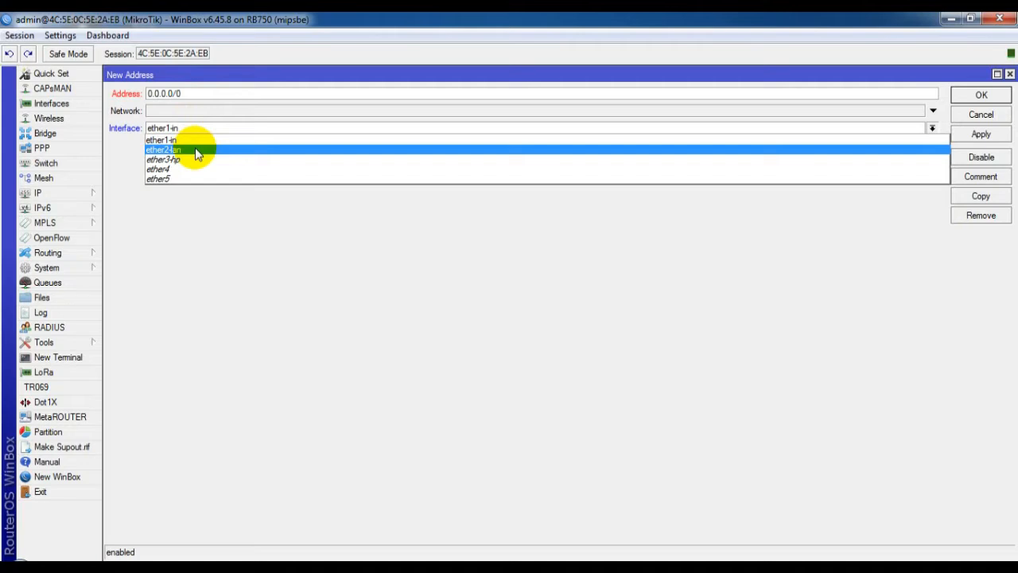
click(197, 151)
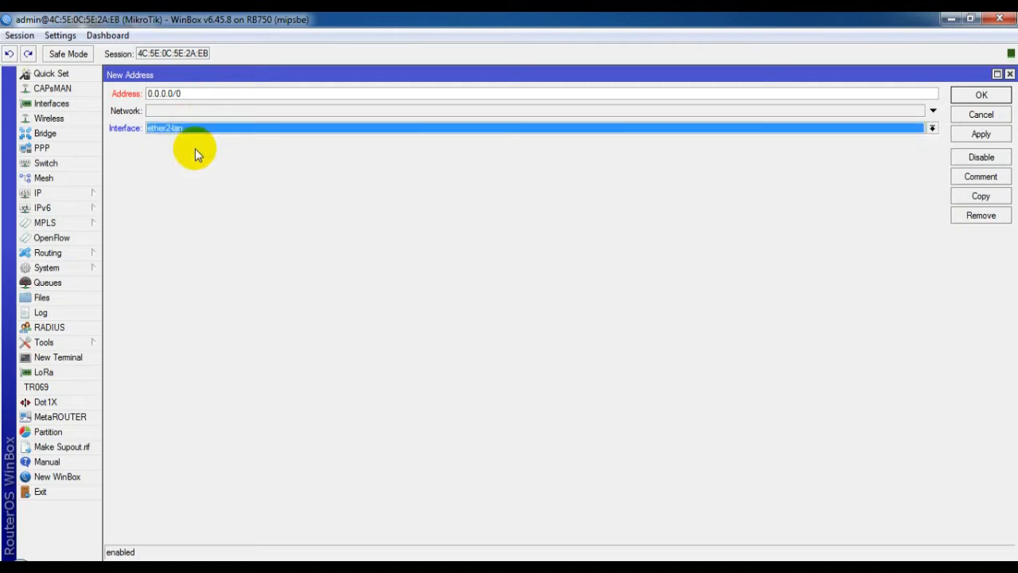
click(194, 93)
text(192.168.100.1/2)
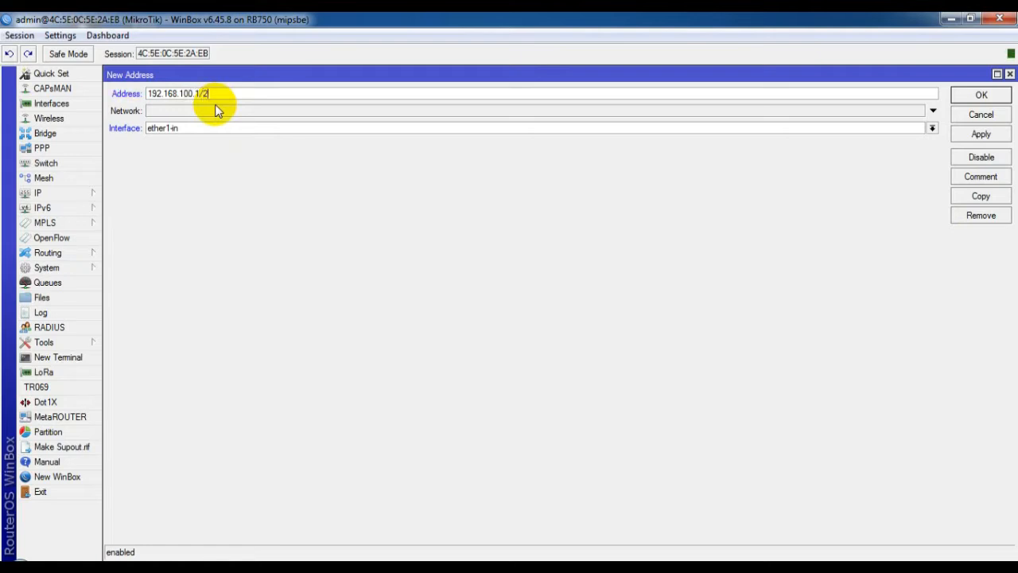
text(5)
key(Tab)
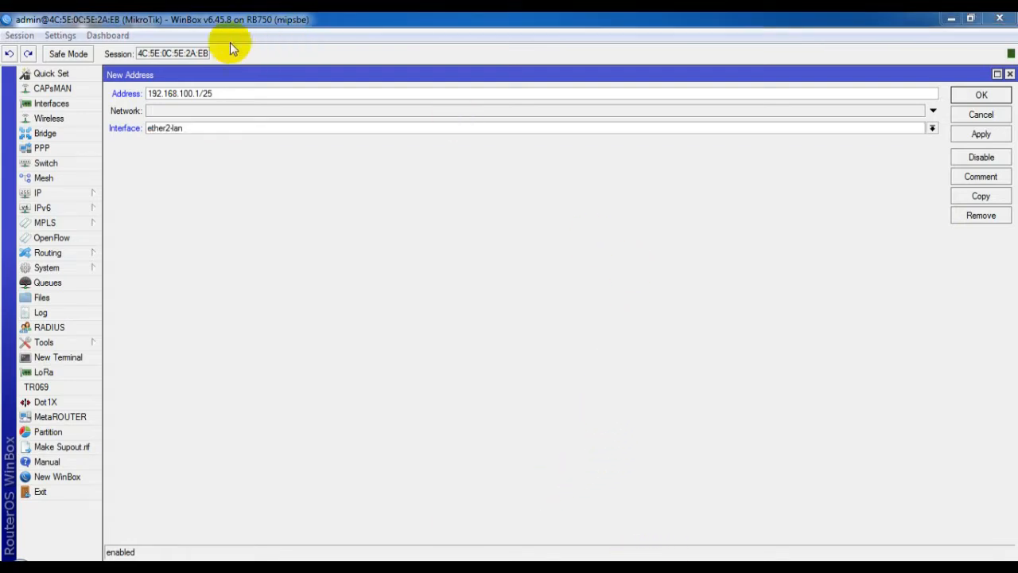
click(982, 96)
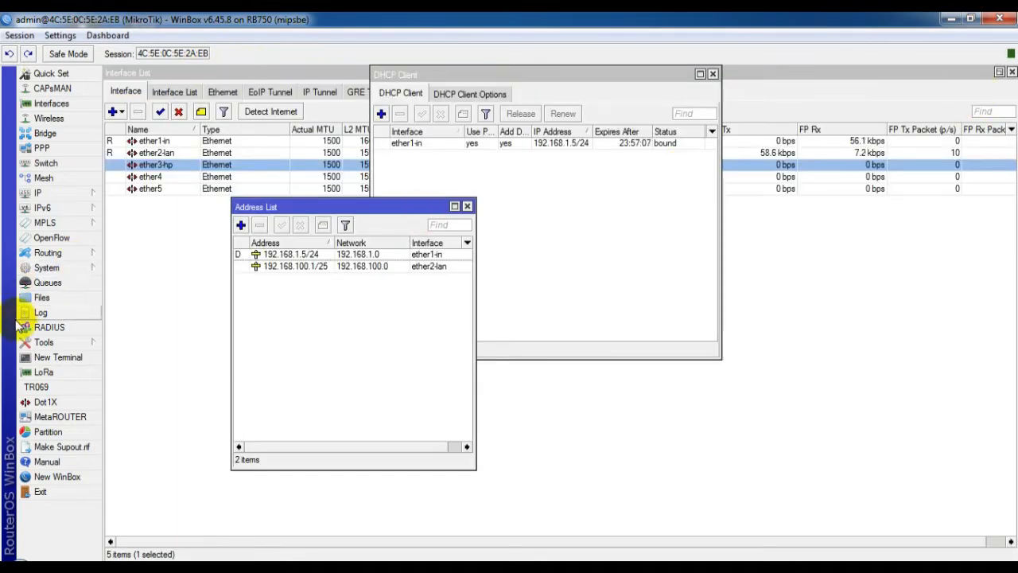
Step: Add the static address 192.168.200.1/24 on interface ether3-hp
click(241, 225)
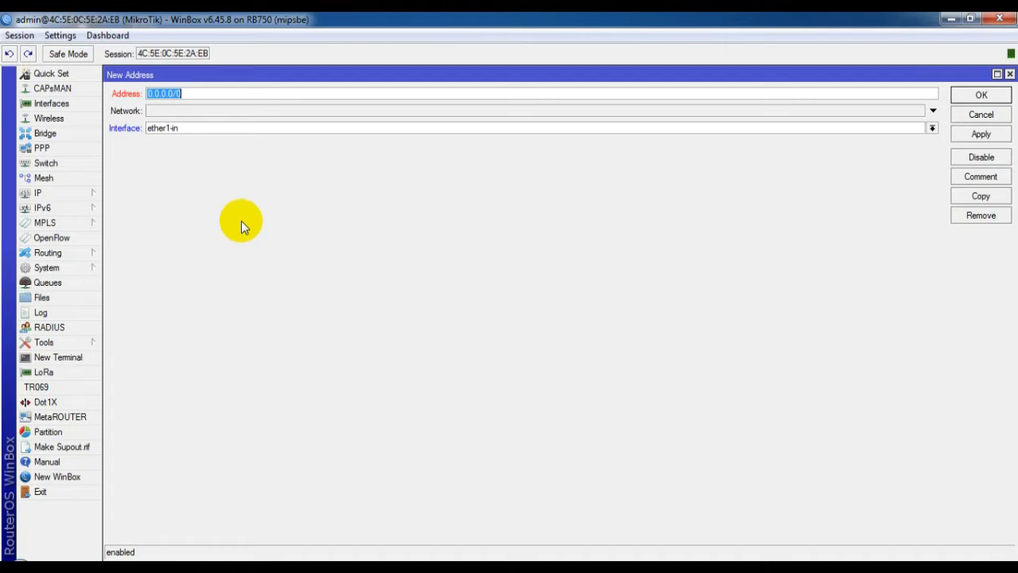
click(207, 127)
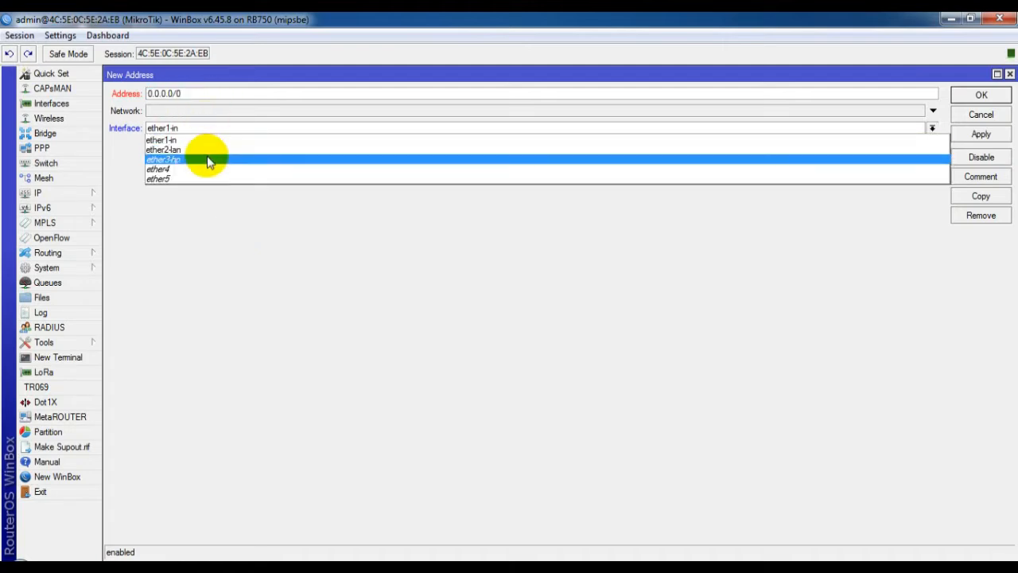
click(208, 160)
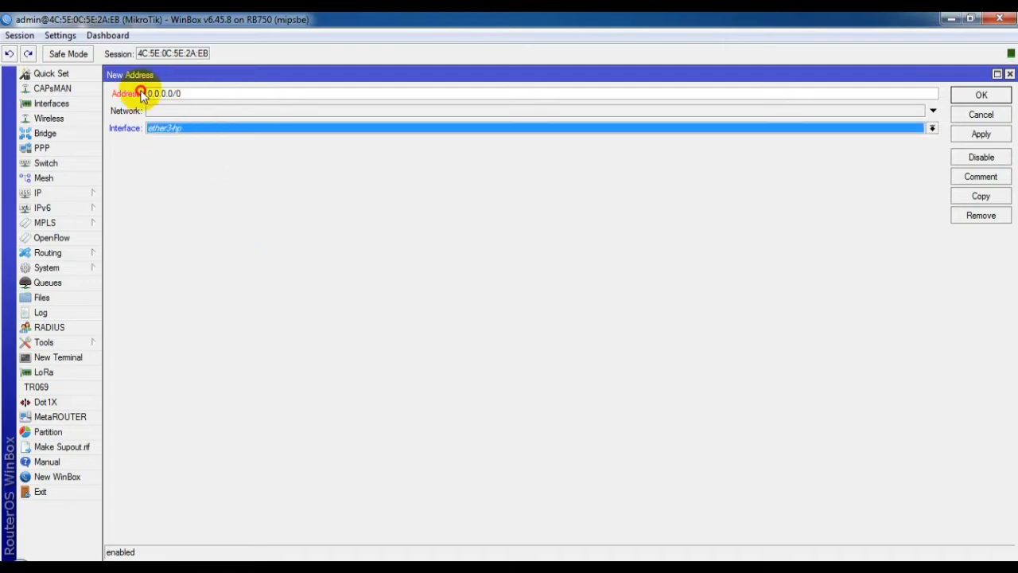
drag(191, 97, 129, 96)
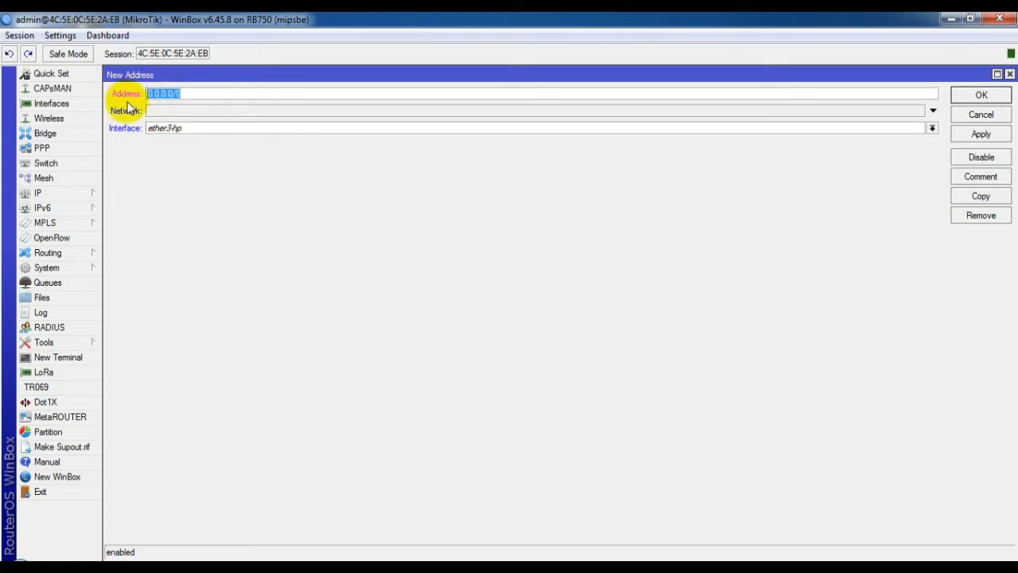
text(192.168.200.1/24)
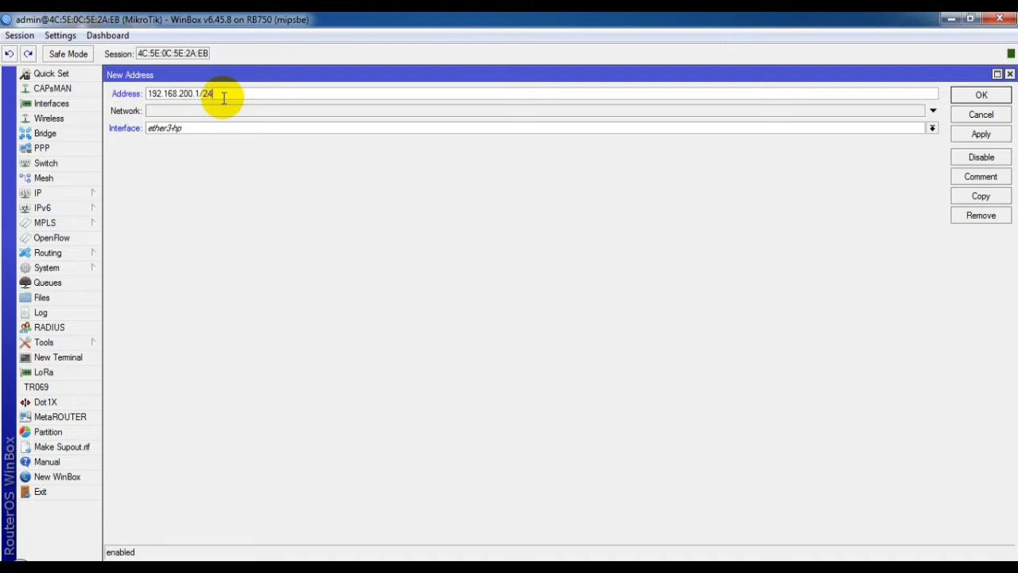
key(Tab)
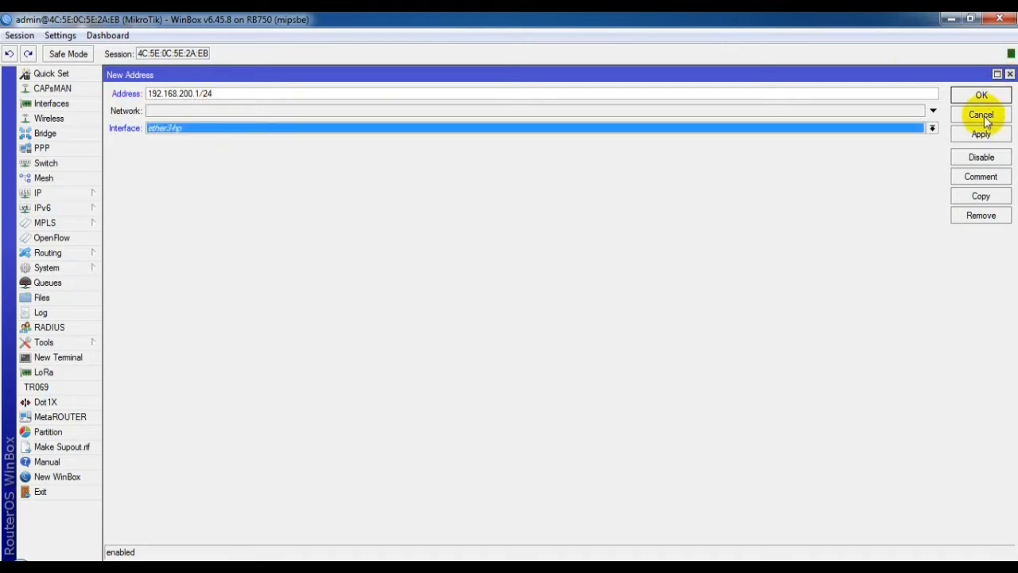
click(982, 94)
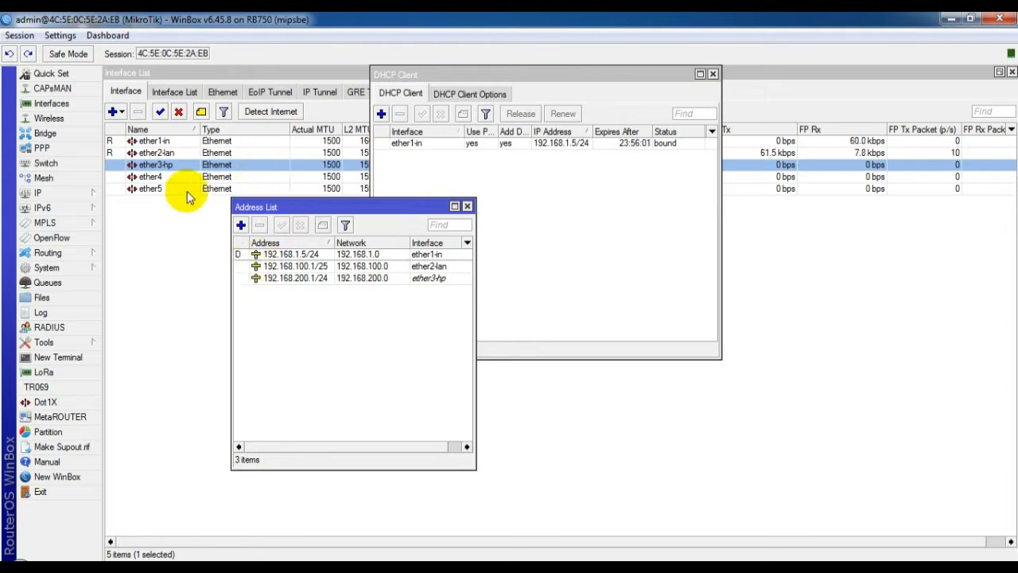
Step: In IP > Routes, add a default route 0.0.0.0/0 with gateway 192.168.1.1
click(62, 195)
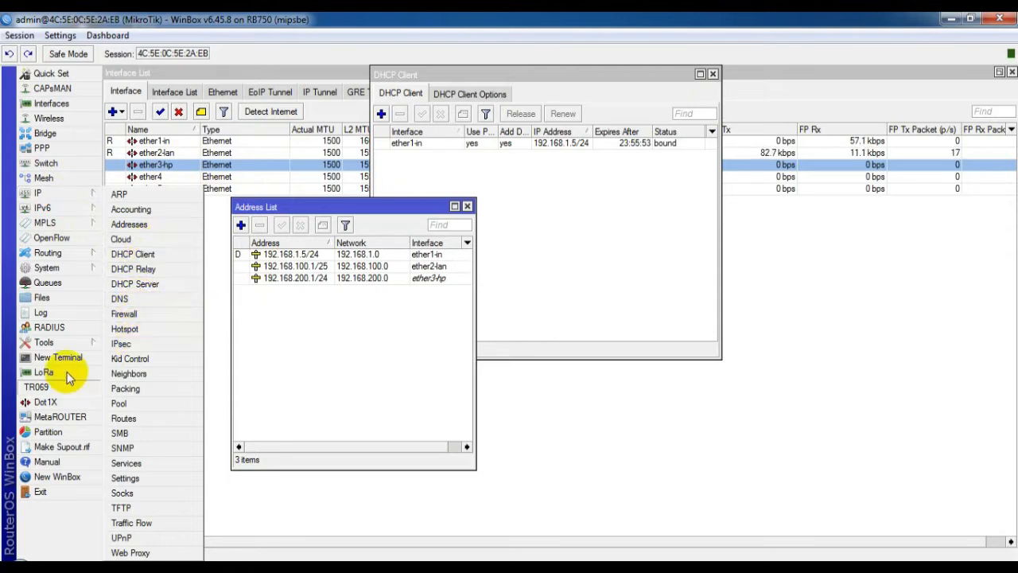
mouse_move(69, 193)
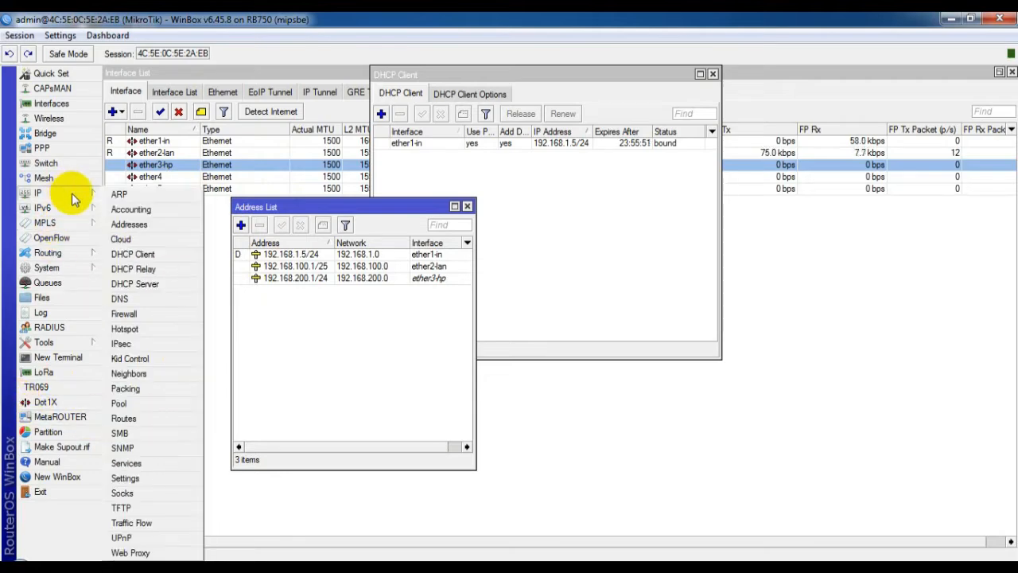
click(124, 418)
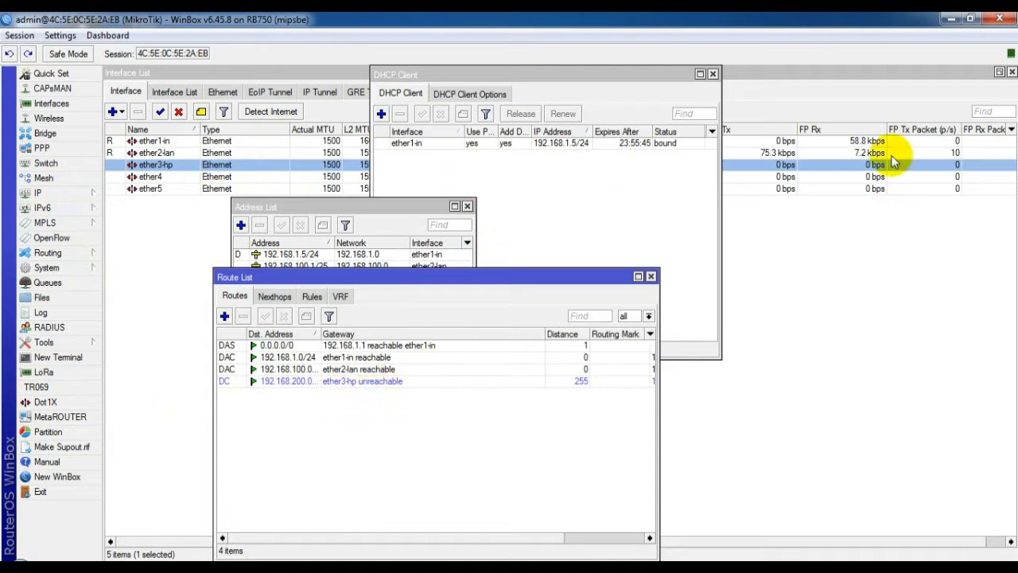
click(224, 316)
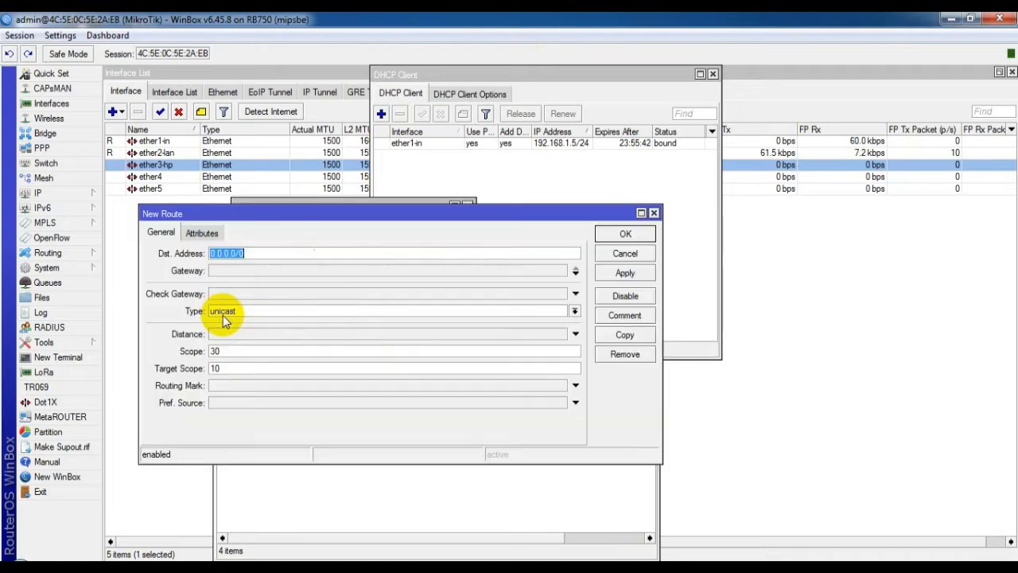
click(253, 270)
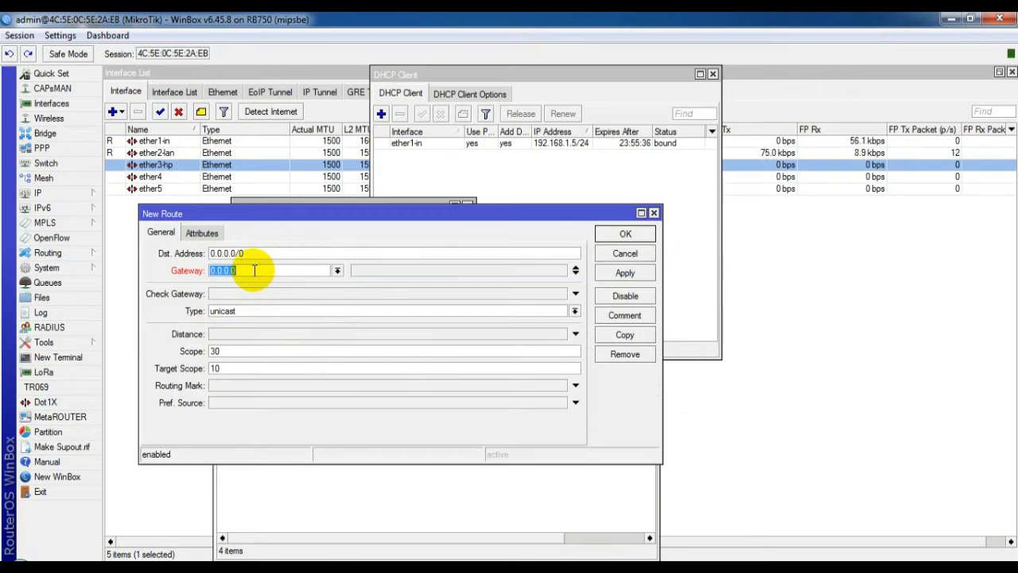
text(16)
key(BackSpace)
key(BackSpace)
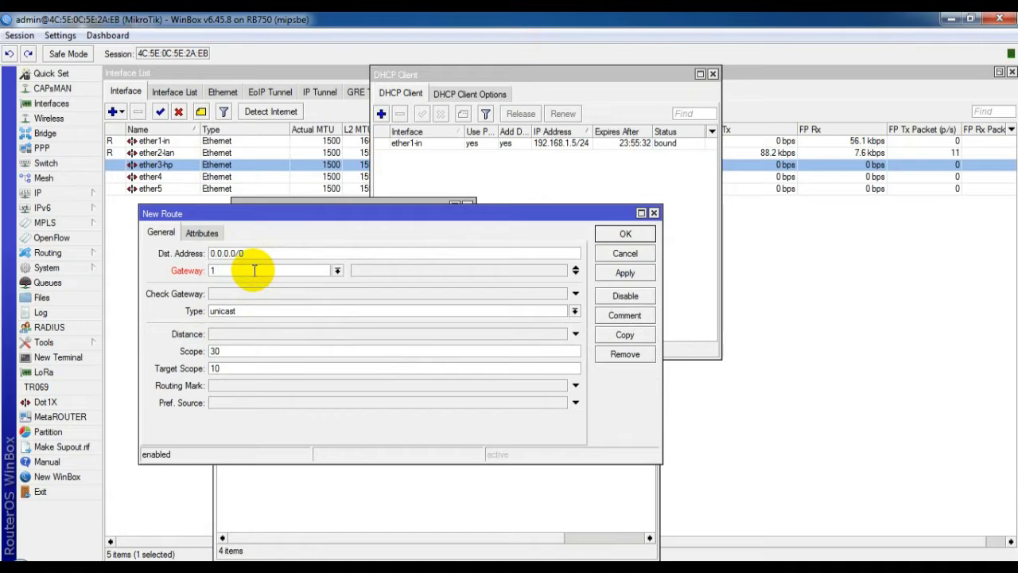
text(92.16)
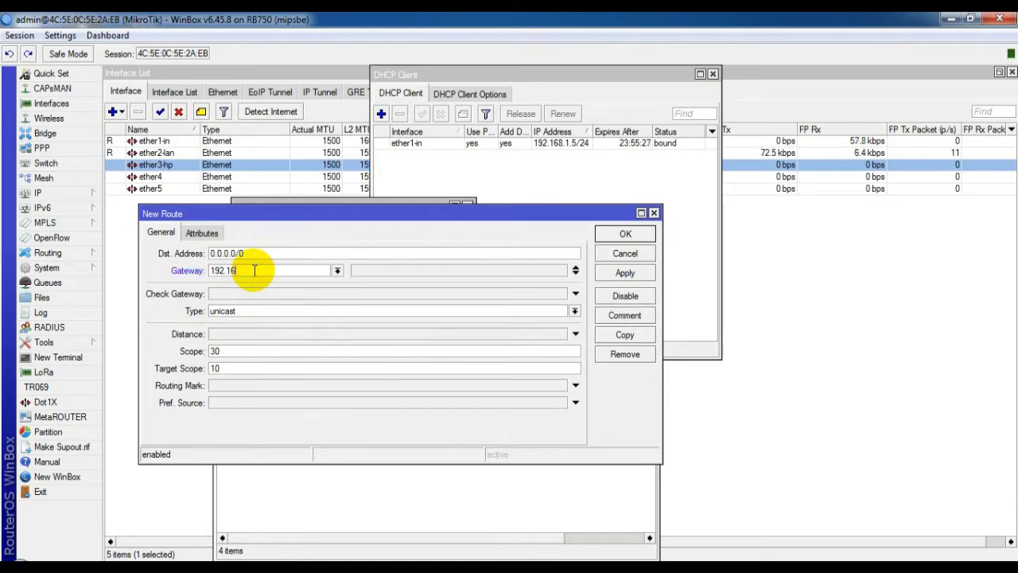
text(8.1.1)
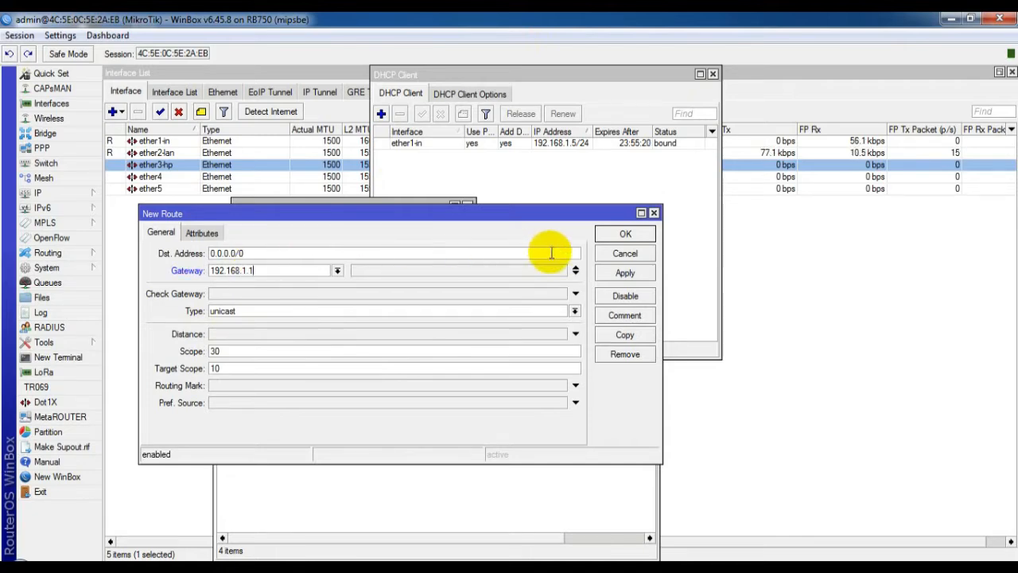
click(630, 233)
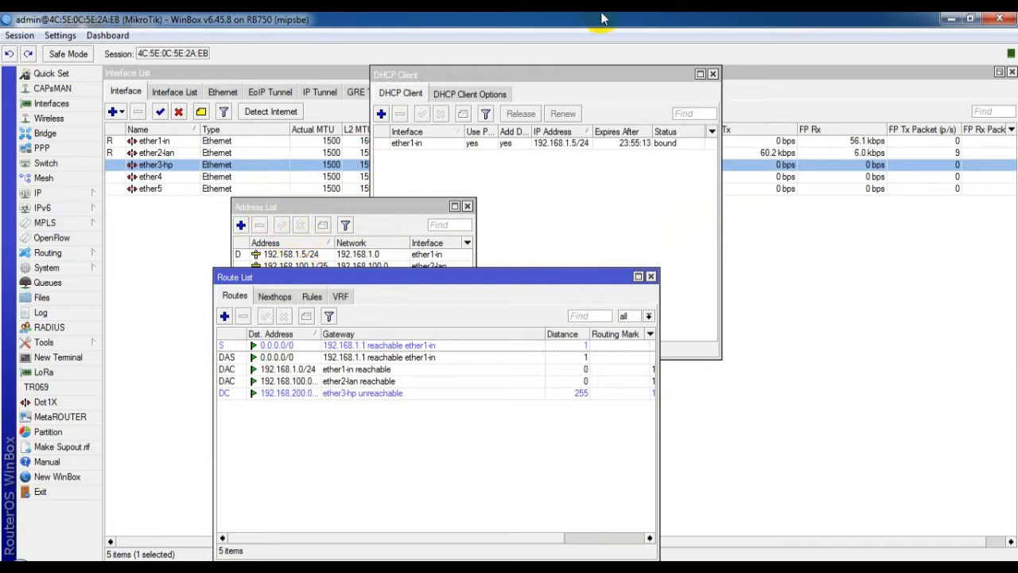
Step: In IP > DNS, add two server entries and set the first to 192.168.1.1
click(65, 194)
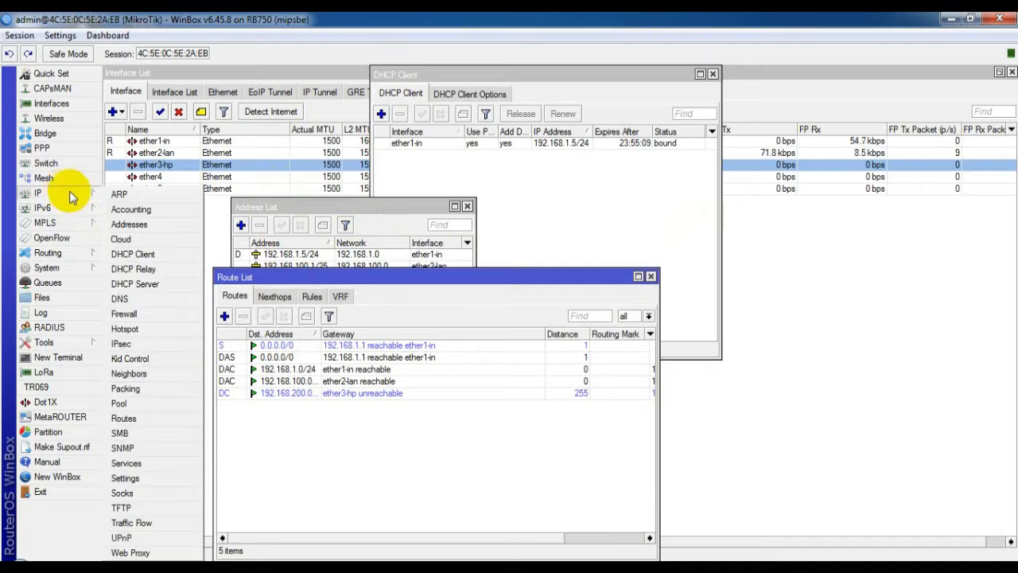
click(146, 301)
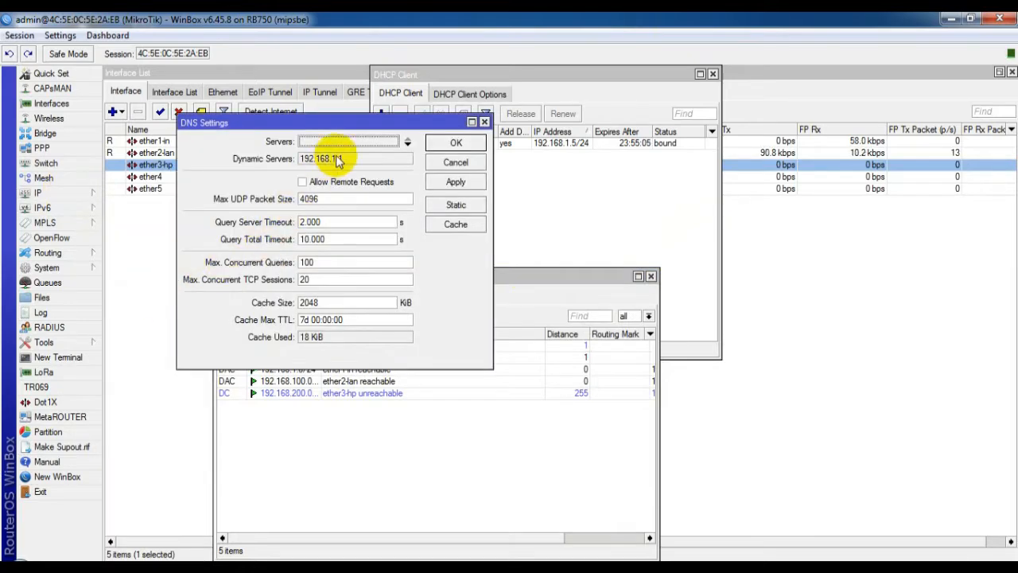
click(408, 143)
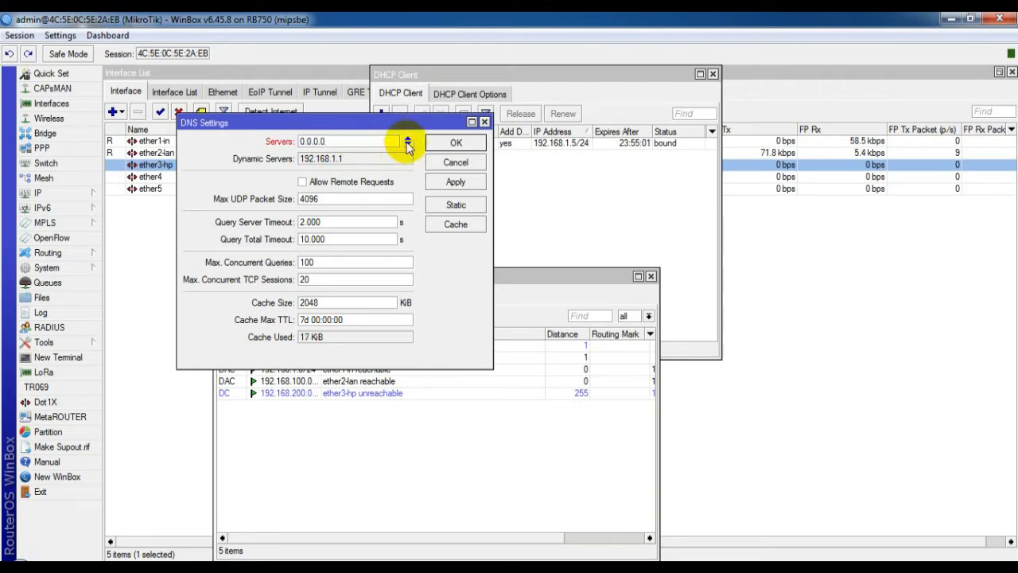
click(407, 147)
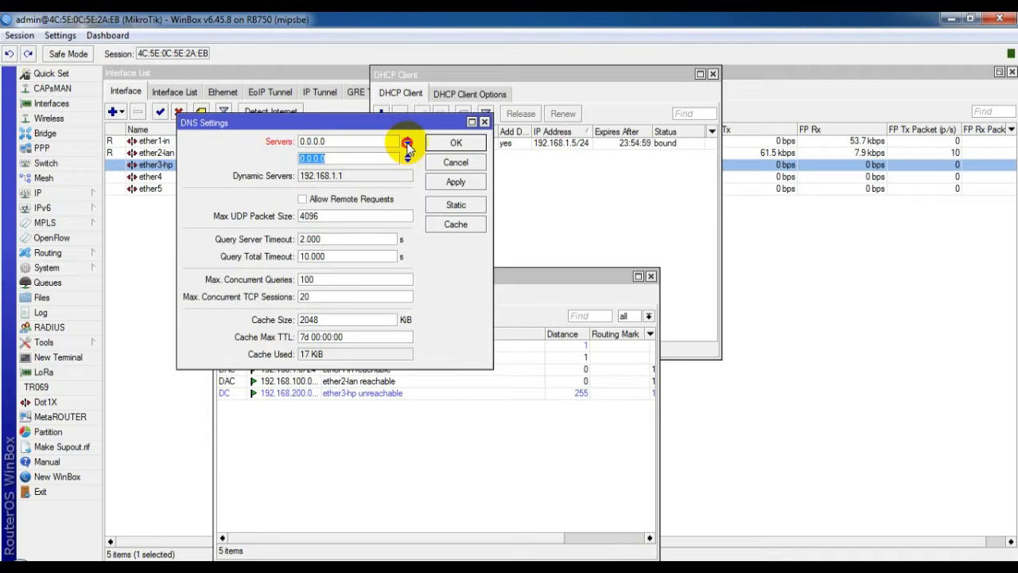
click(406, 147)
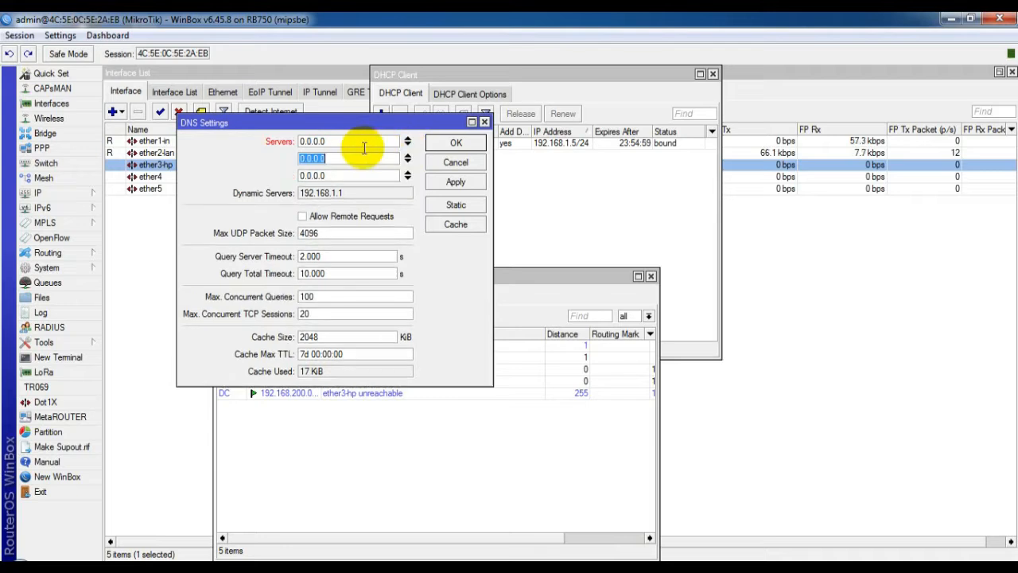
click(408, 172)
click(318, 142)
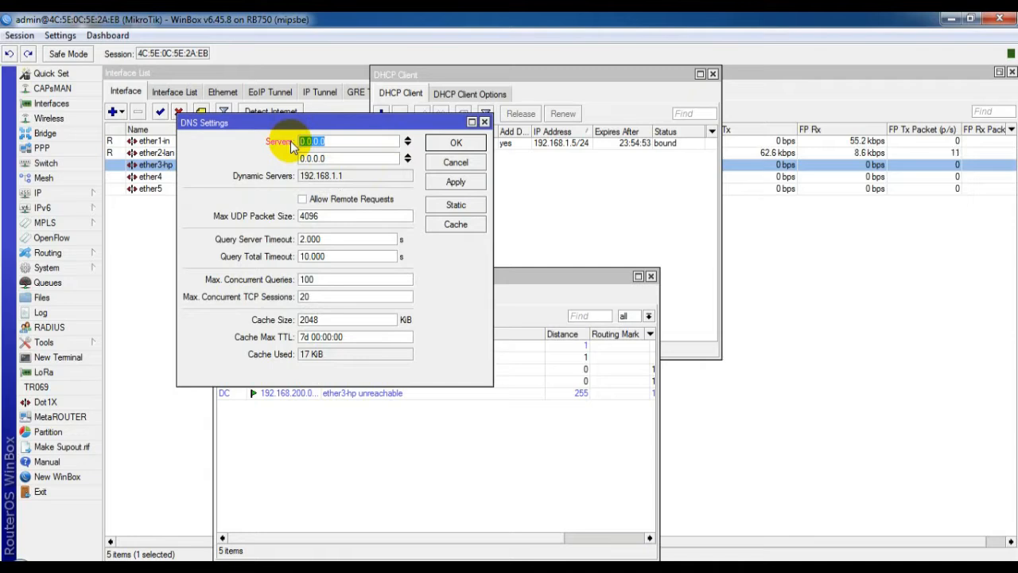
text(192.169)
key(BackSpace)
text(.1.1)
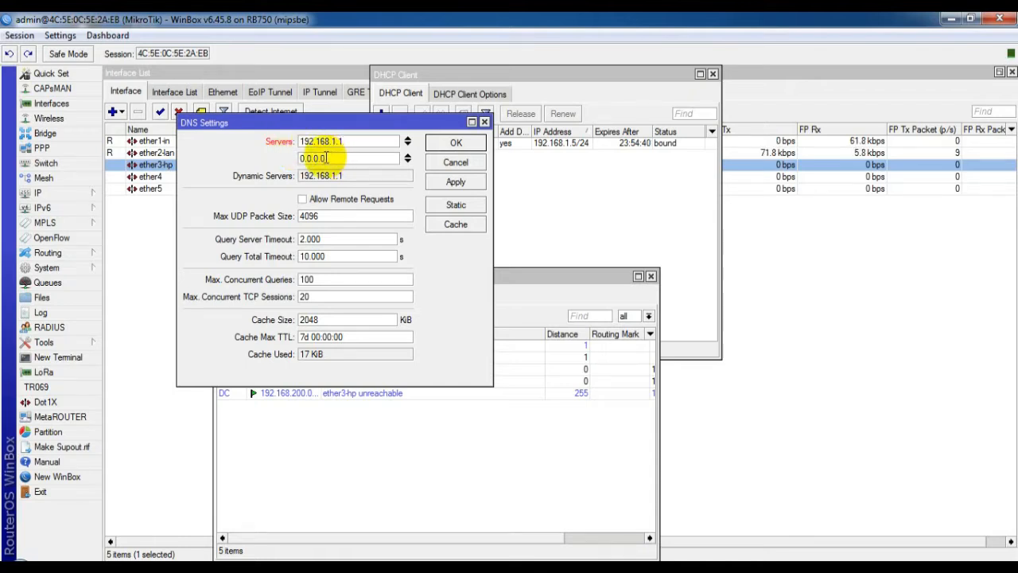
Step: Set the second DNS server to 8.8.8.8, allow remote requests, and save
click(326, 157)
drag(326, 158, 298, 156)
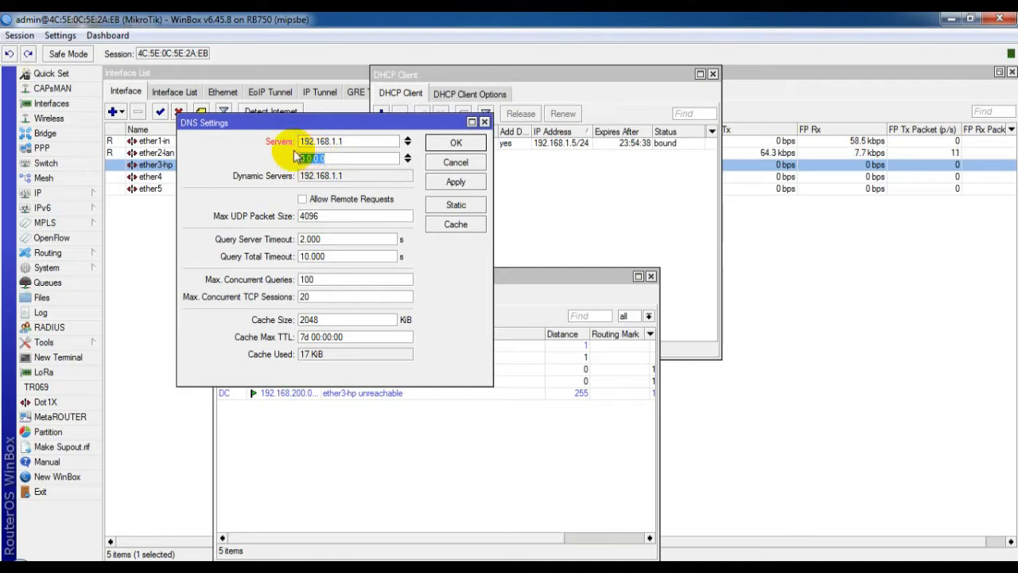
key(BackSpace)
text(8.8.8.8)
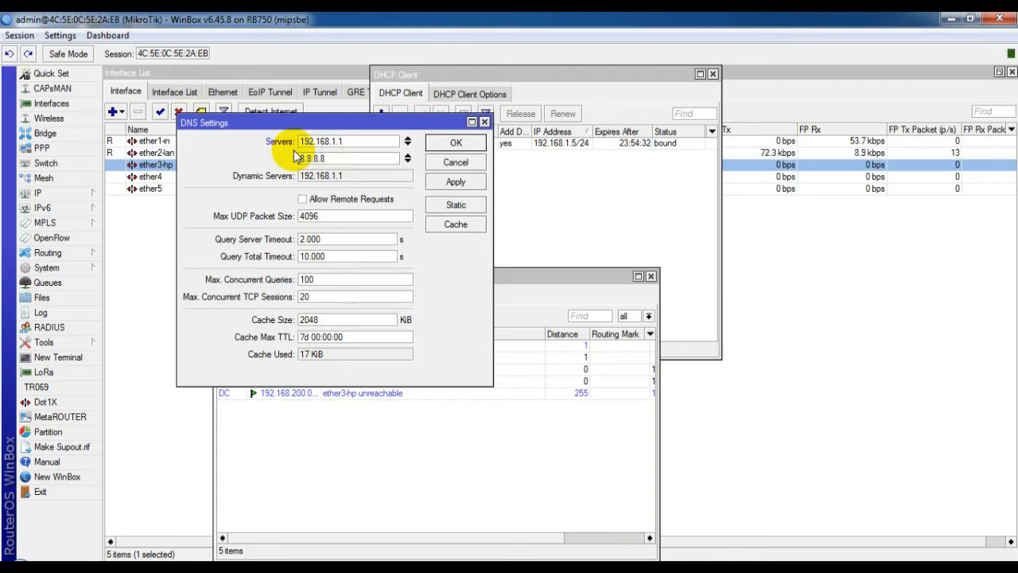
click(311, 200)
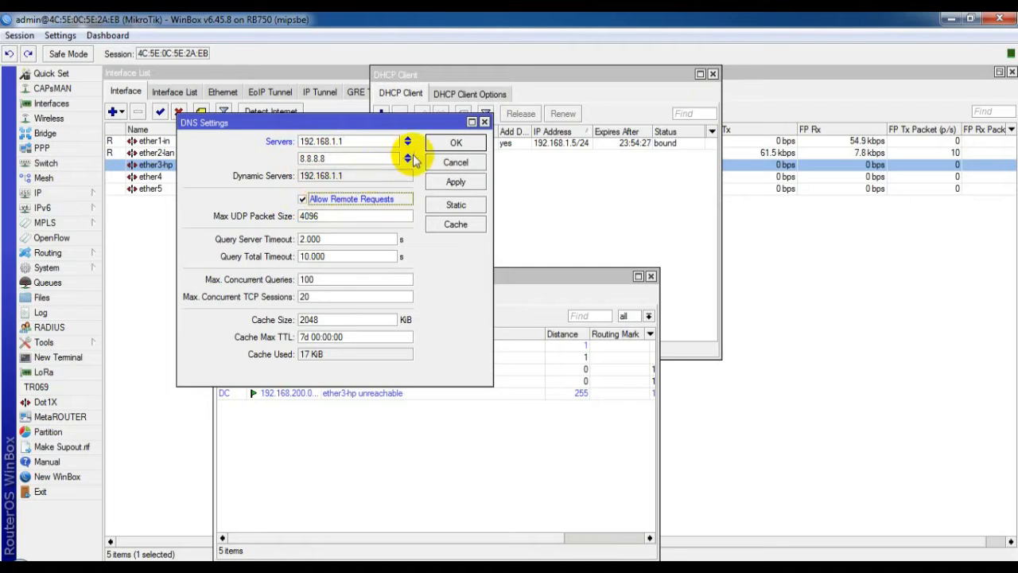
click(456, 142)
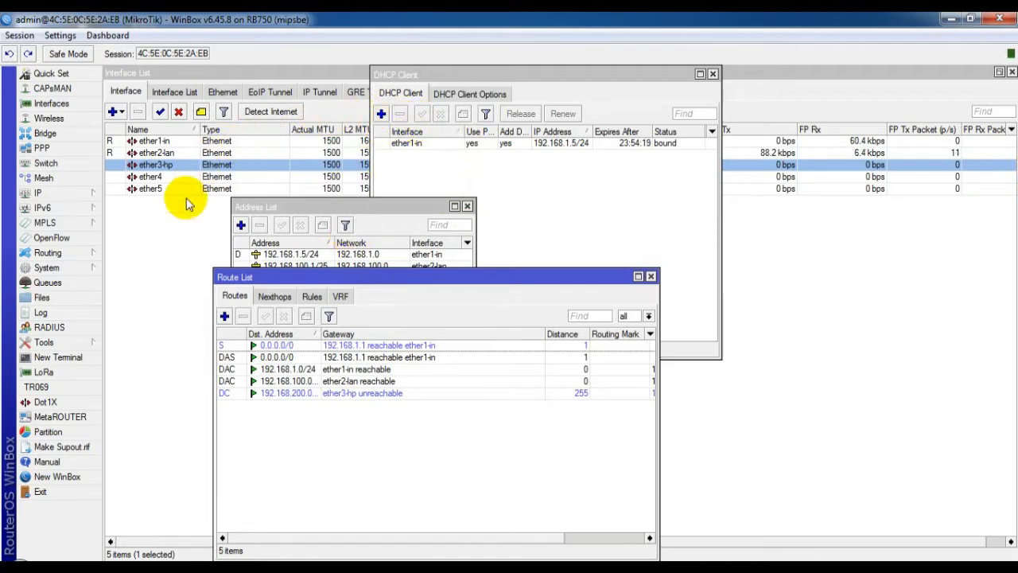
Step: Run ping 8.8.8.8 in a new router terminal and get steady replies of about 20 ms
click(59, 358)
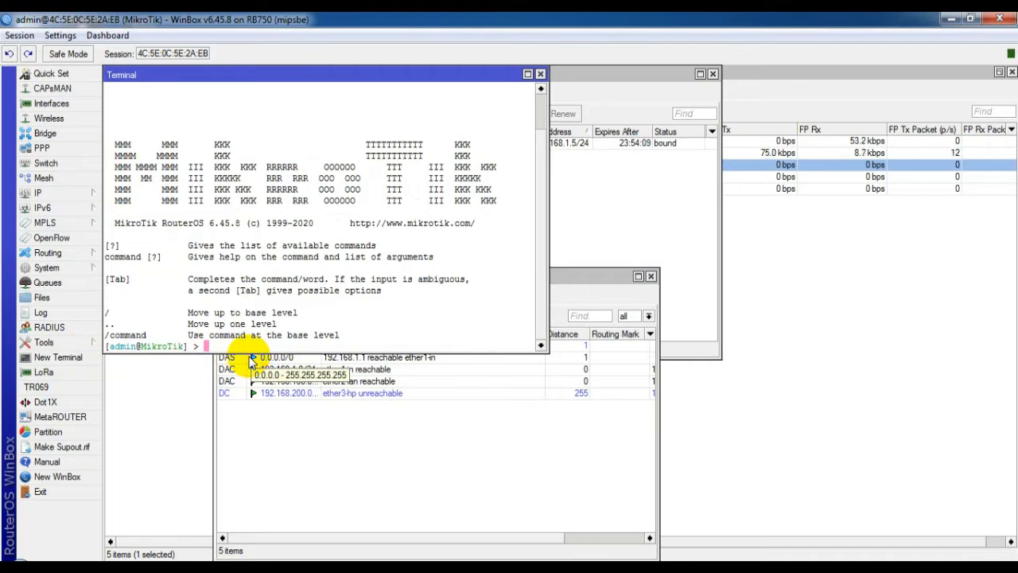
text(pin)
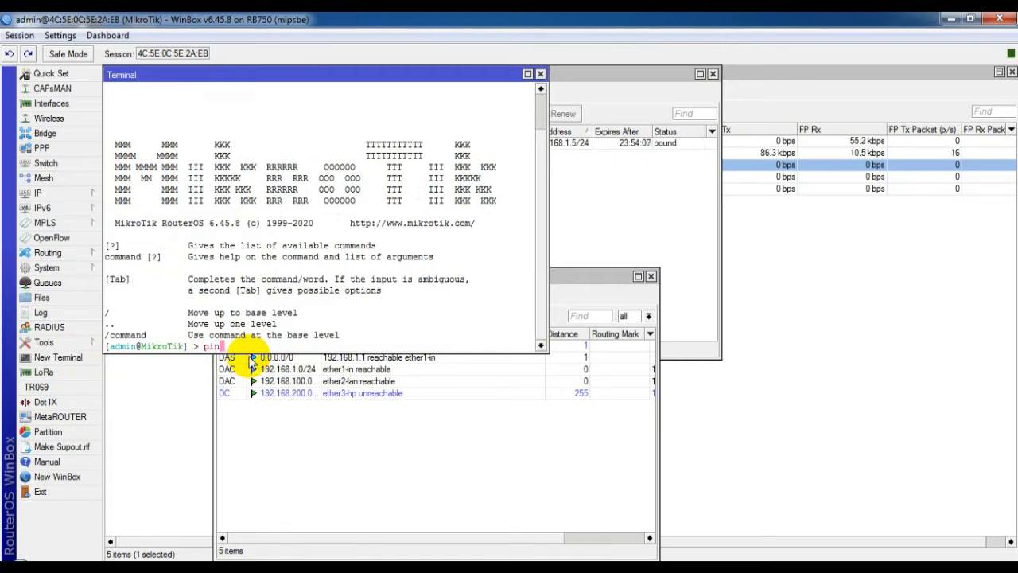
text(g)
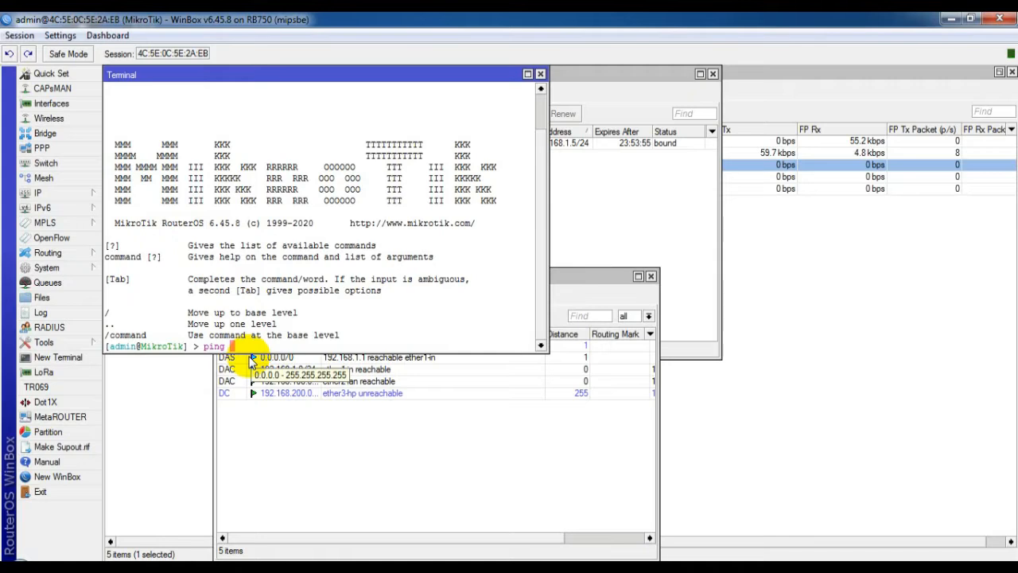
text(8)
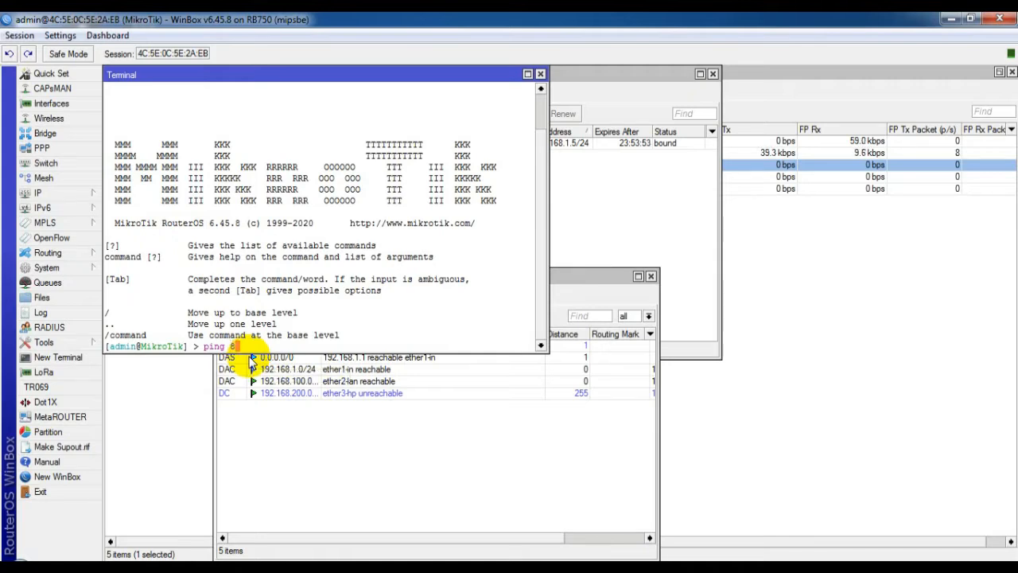
text(.8.8.8)
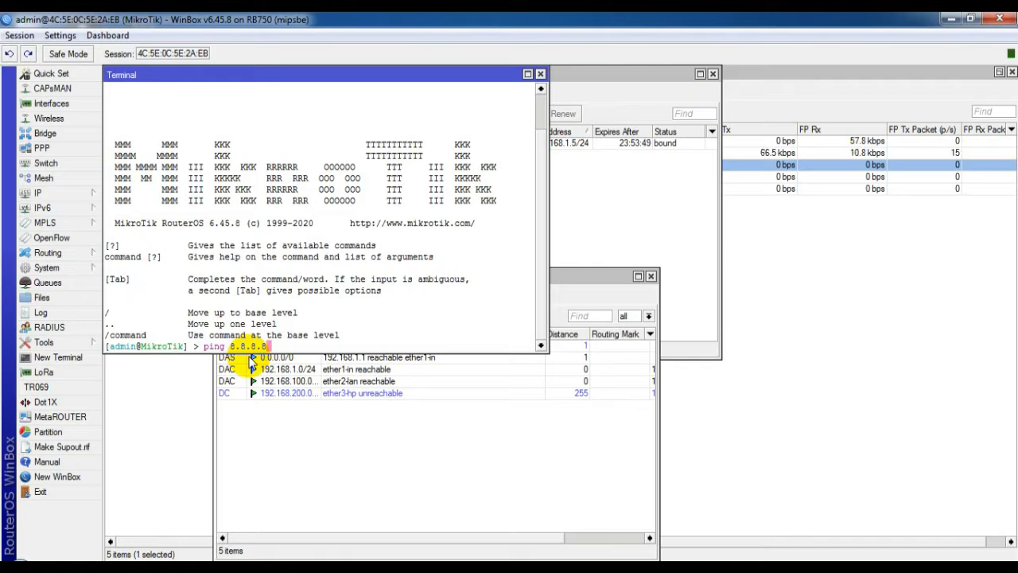
key(Return)
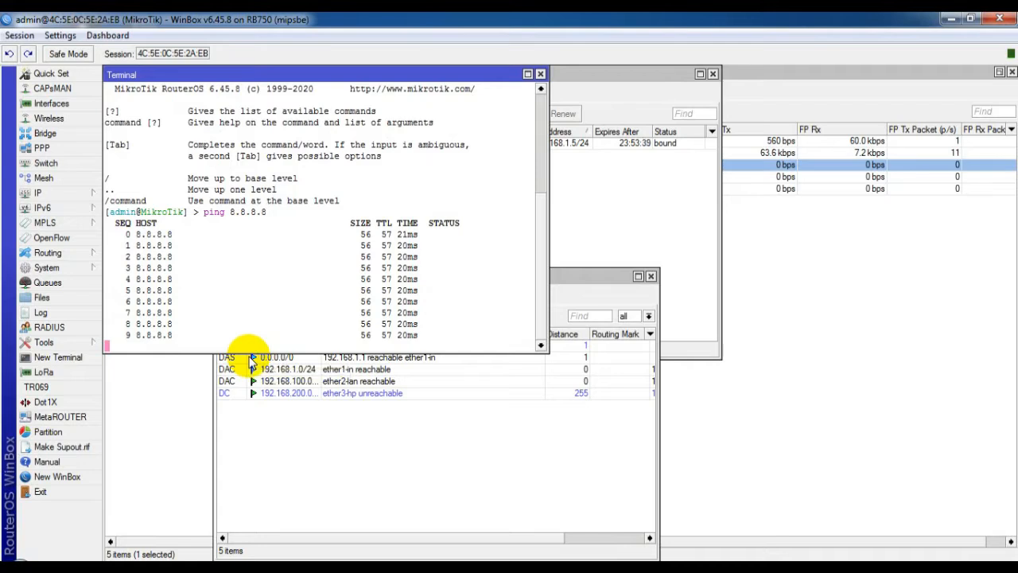
Step: Stop the running ping after 11 packets and bring the Route List forward
key(ctrl+c)
click(251, 358)
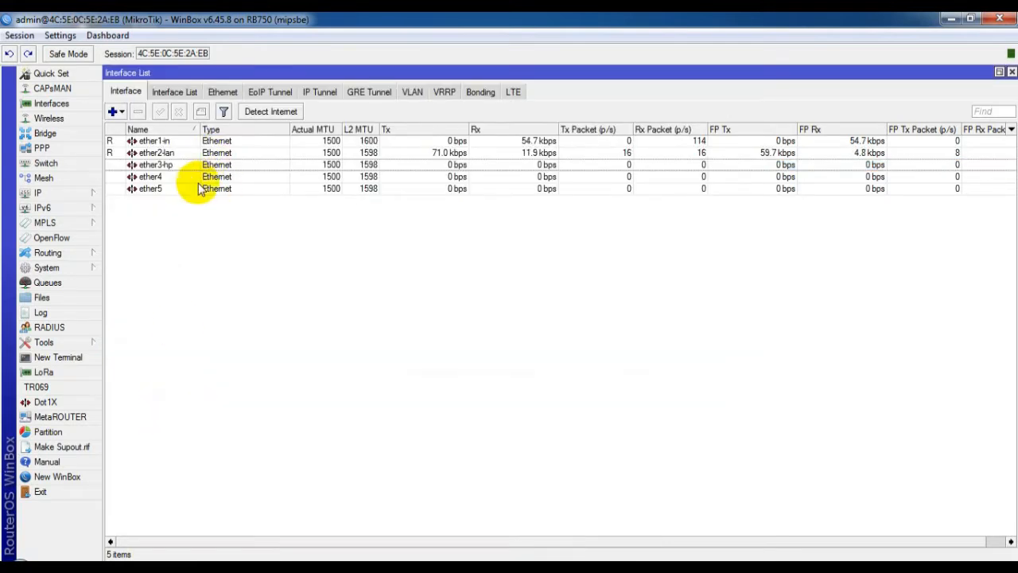
click(39, 191)
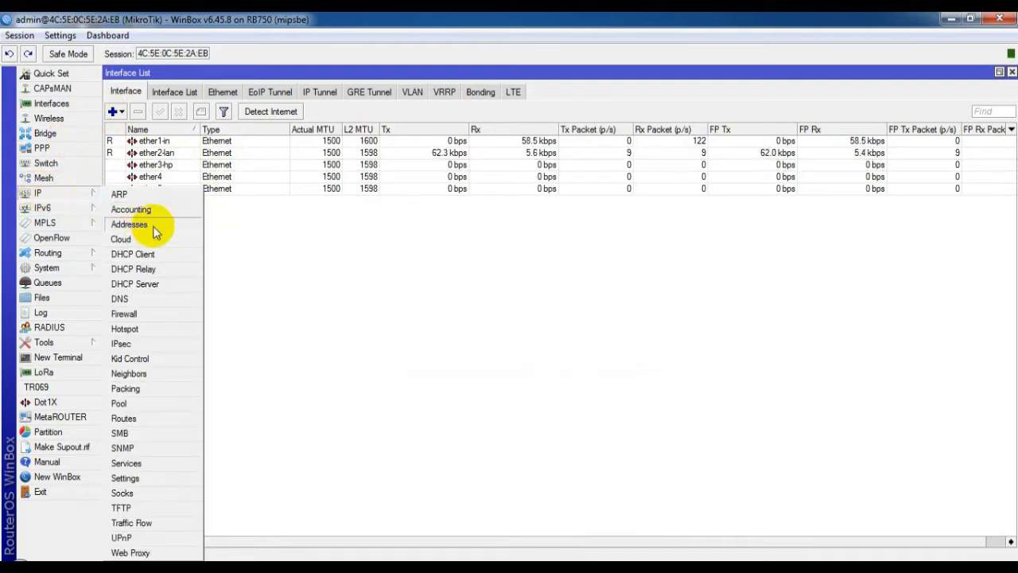
Step: Add a firewall NAT rule with out-interface ether1-in and action masquerade
click(145, 312)
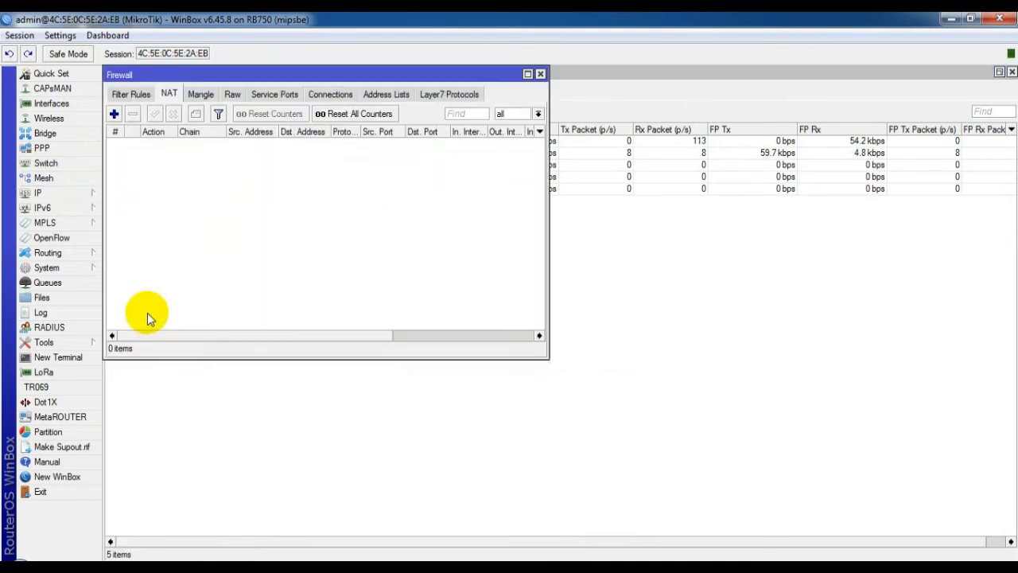
click(168, 94)
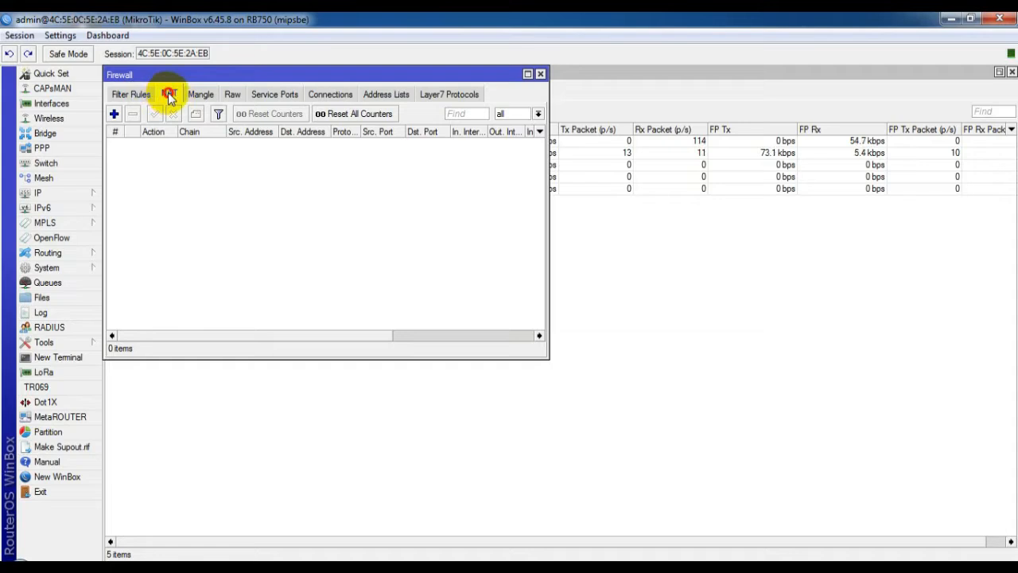
click(114, 115)
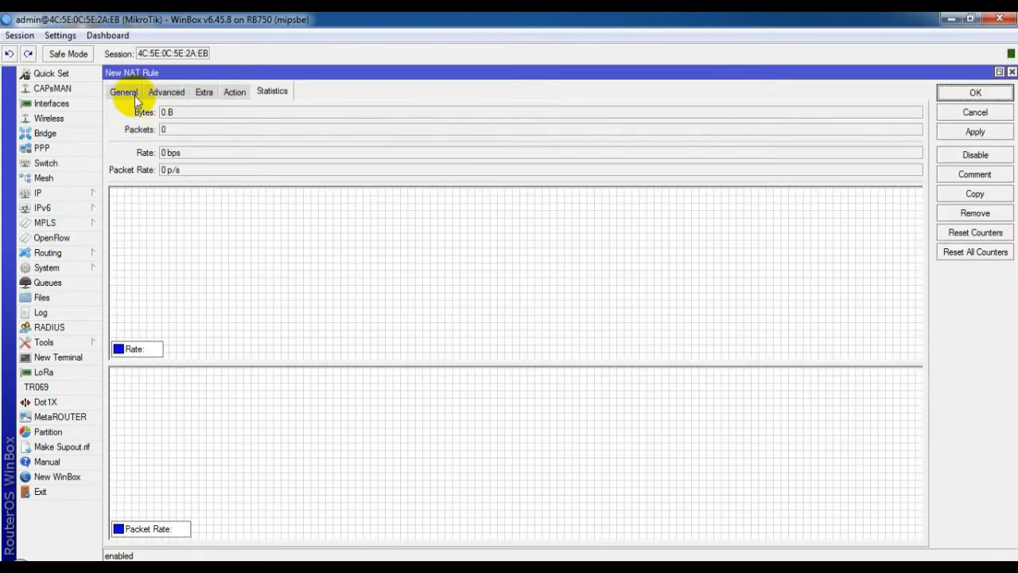
click(134, 93)
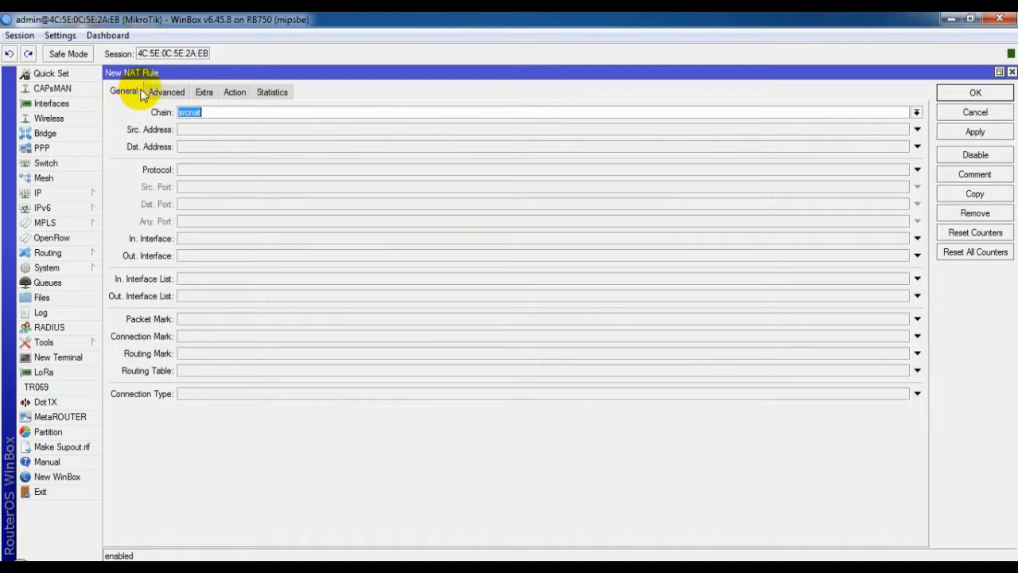
click(203, 255)
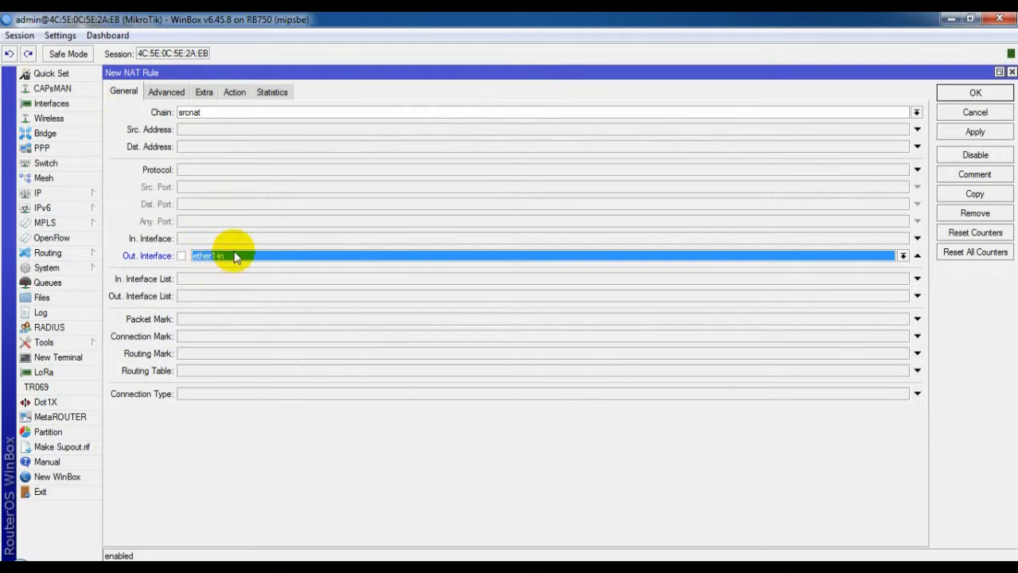
click(234, 93)
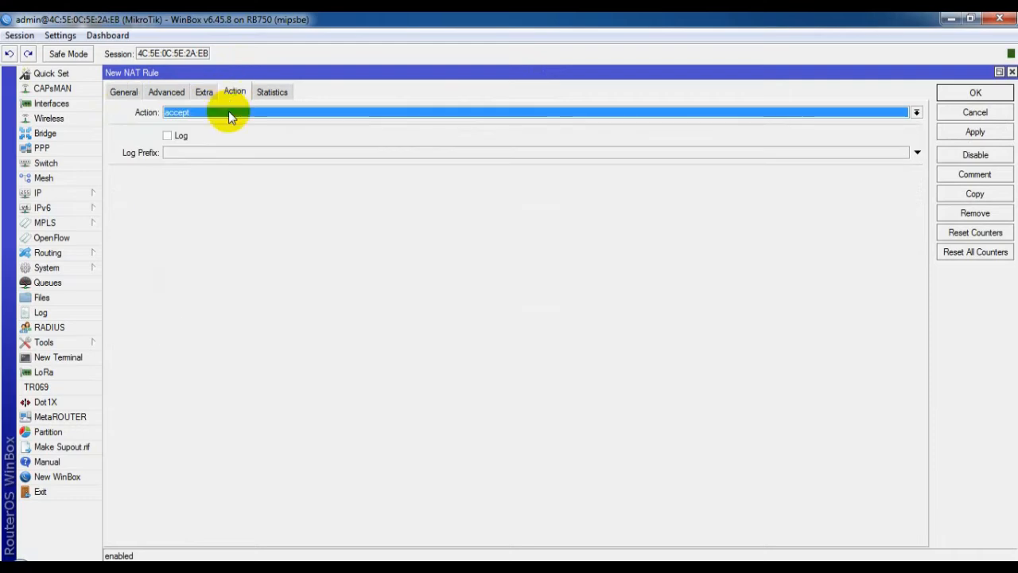
click(229, 112)
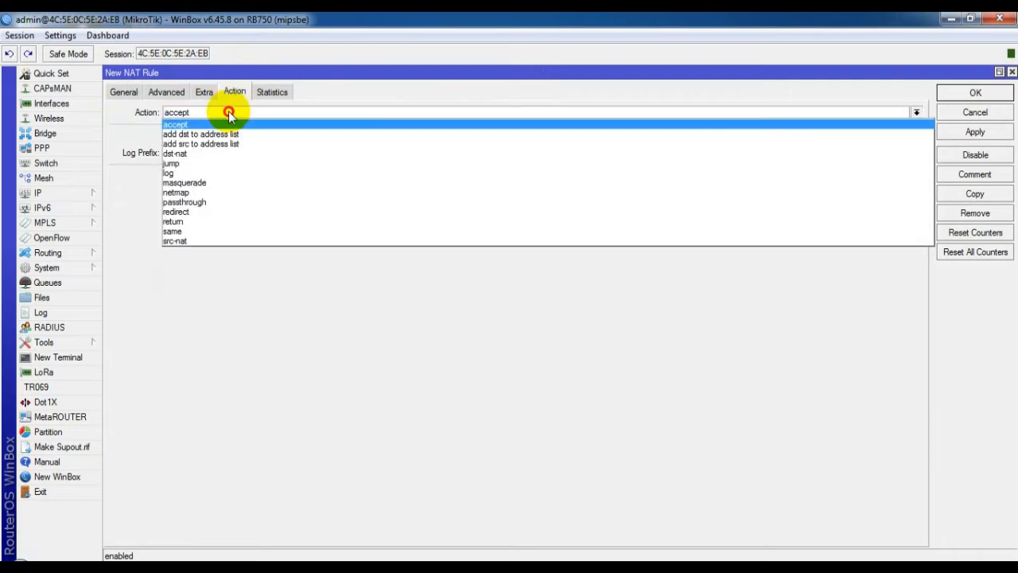
click(228, 183)
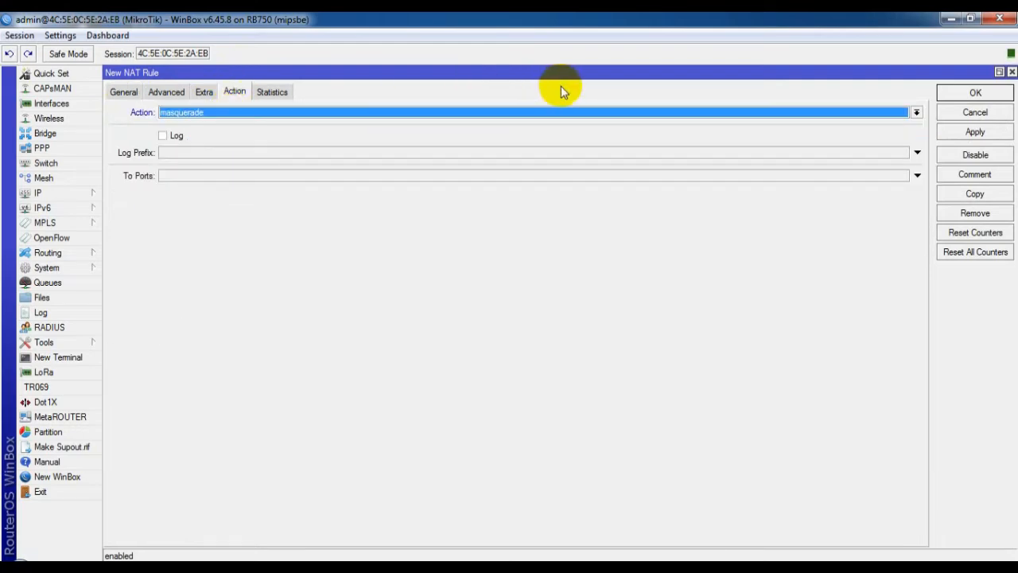
click(977, 93)
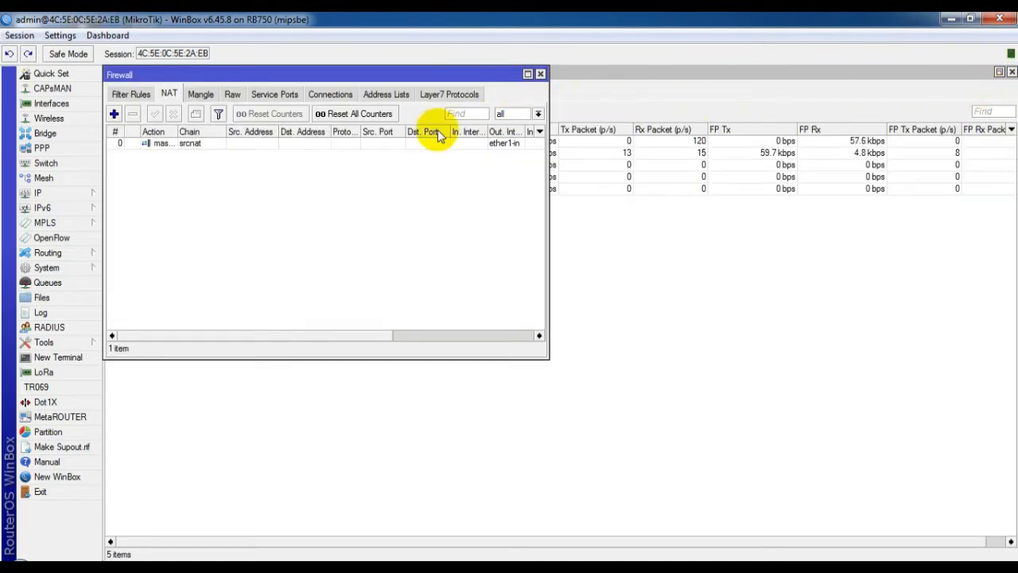
Step: Start the DHCP Setup wizard on ether2-lan under IP > DHCP Server, then reconnect after the session drops
click(70, 192)
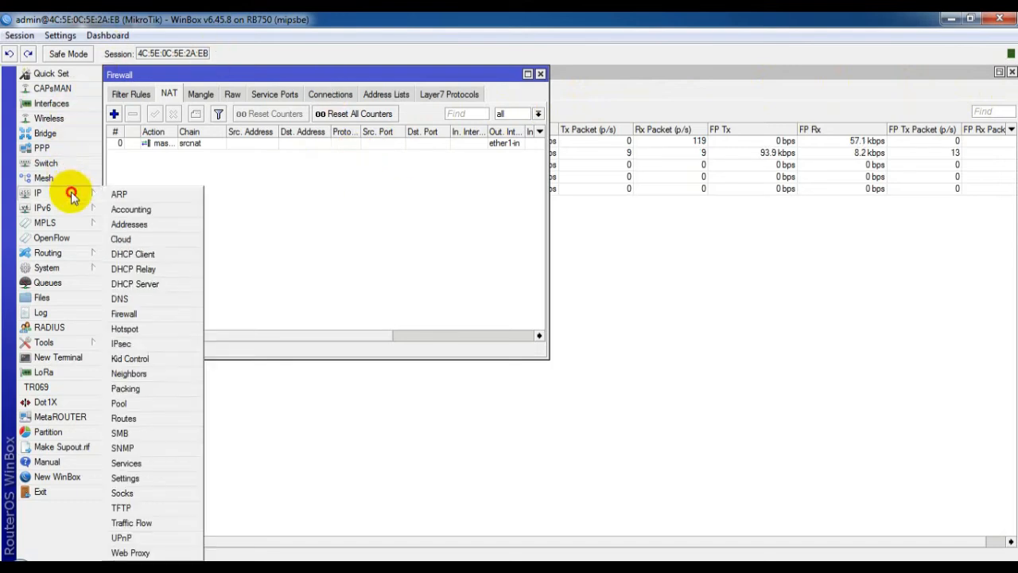
click(139, 287)
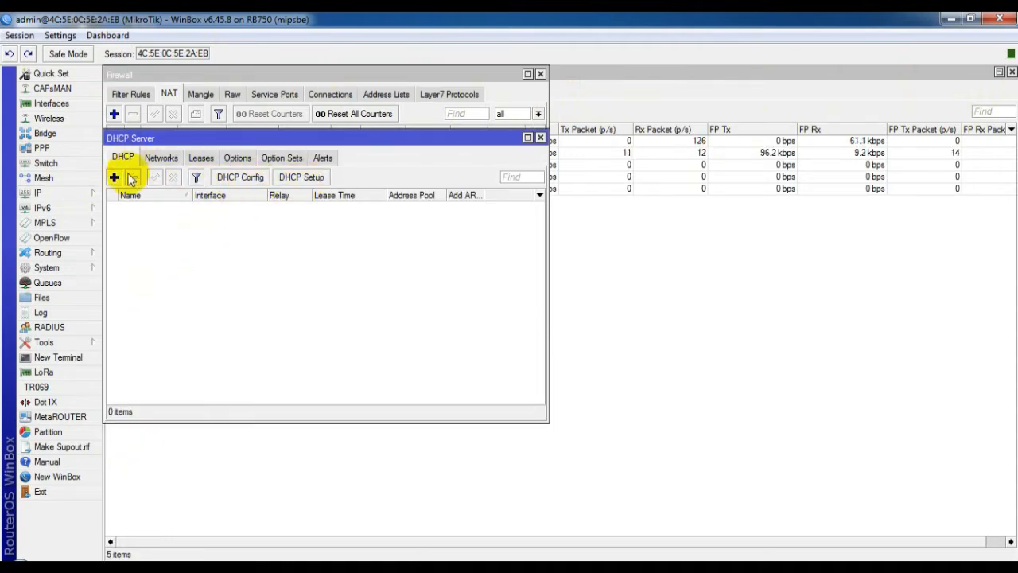
click(300, 180)
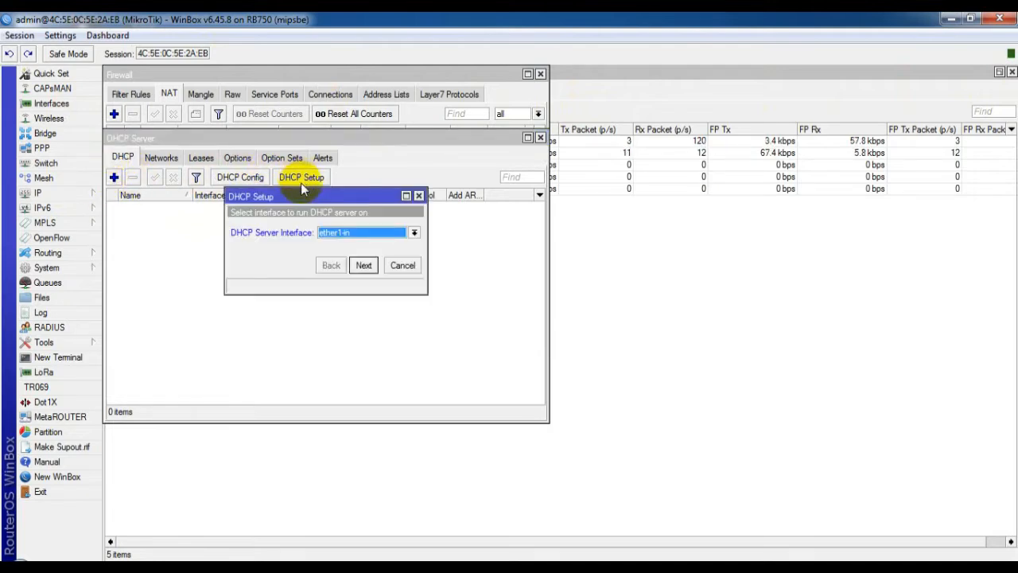
click(349, 237)
click(348, 250)
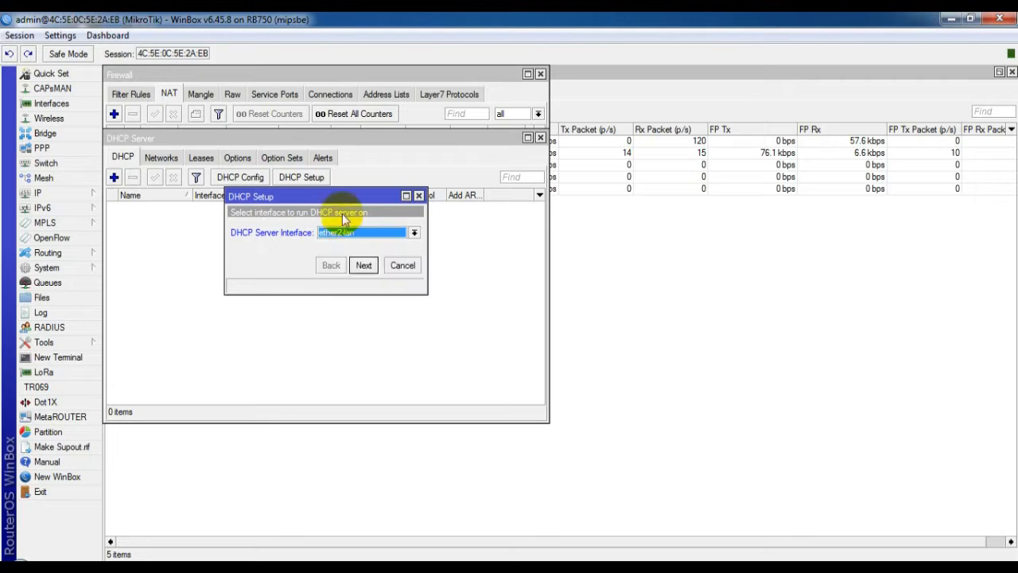
click(362, 268)
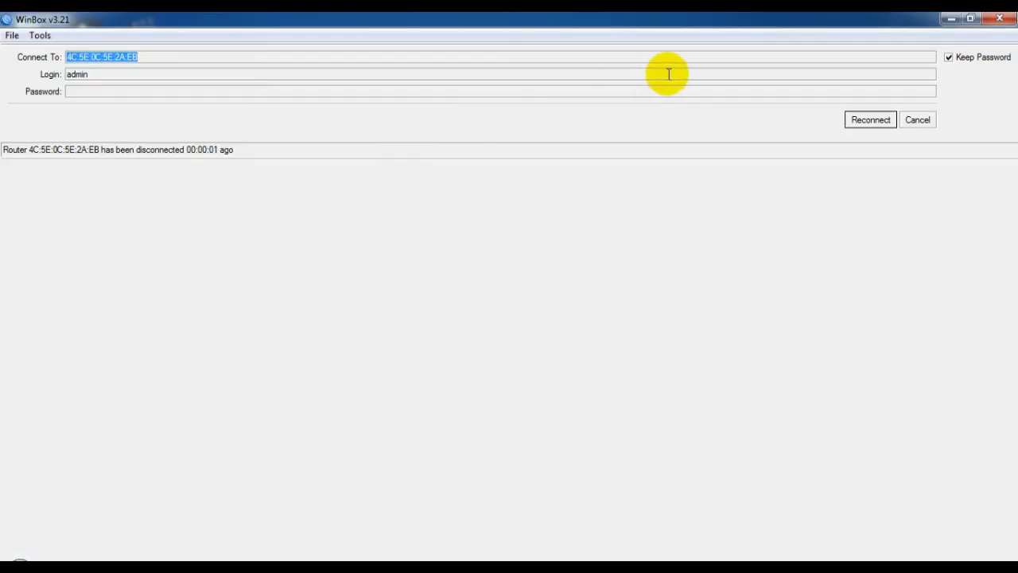
click(867, 124)
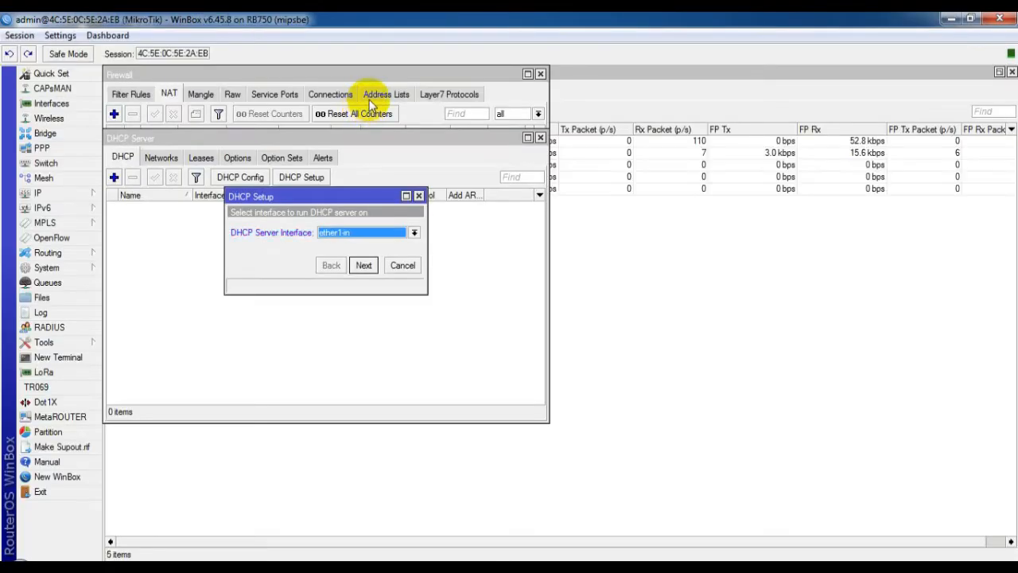
Step: Pick ether2-lan and accept the 192.168.100.0/25 address space and 192.168.100.1 gateway
click(360, 238)
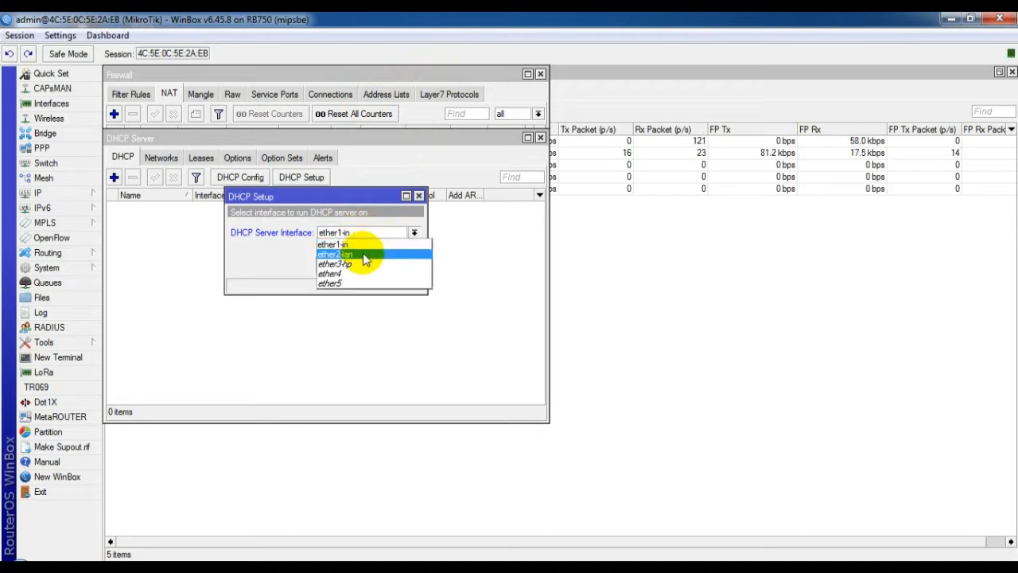
click(365, 255)
click(363, 265)
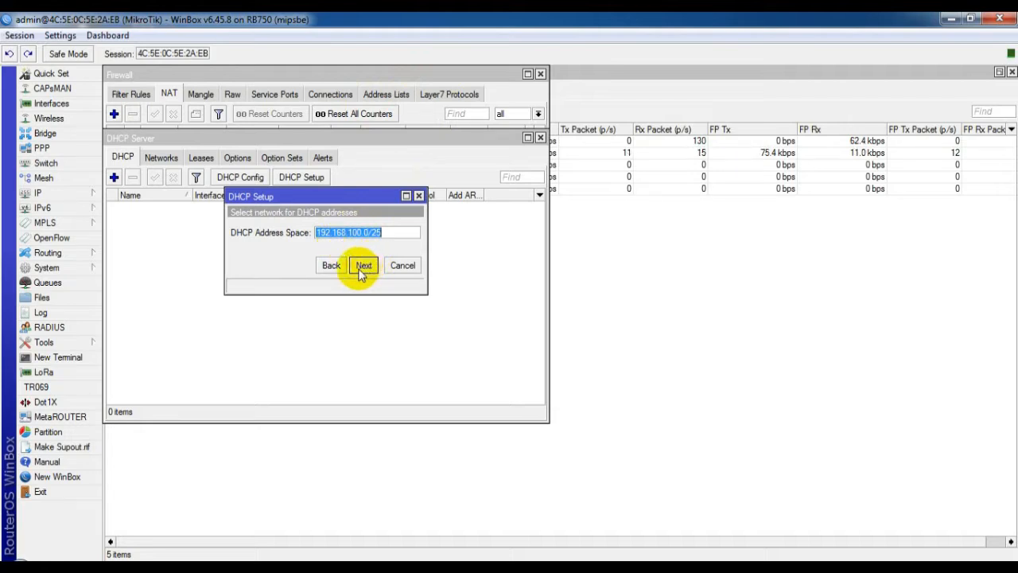
click(363, 267)
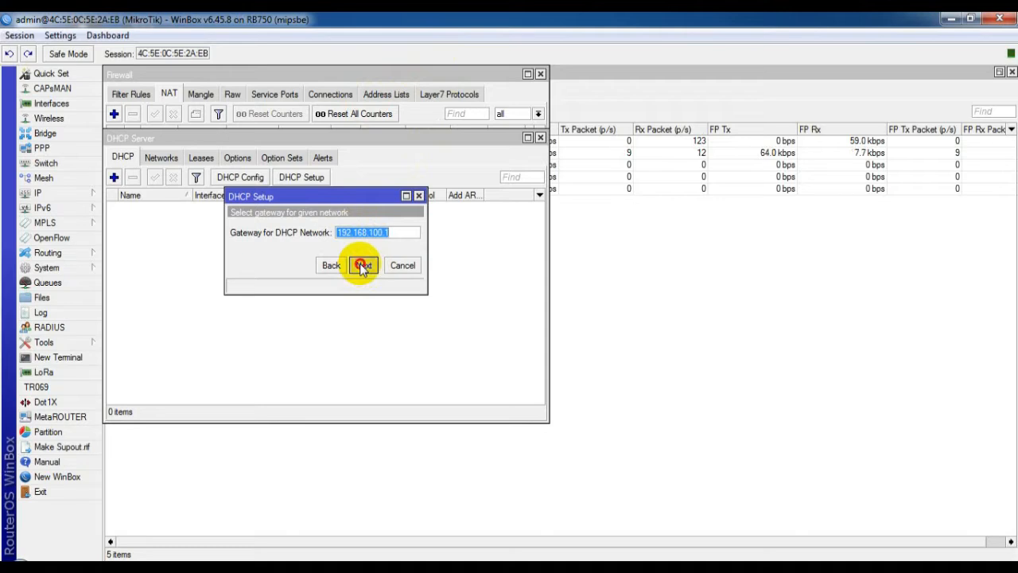
click(363, 268)
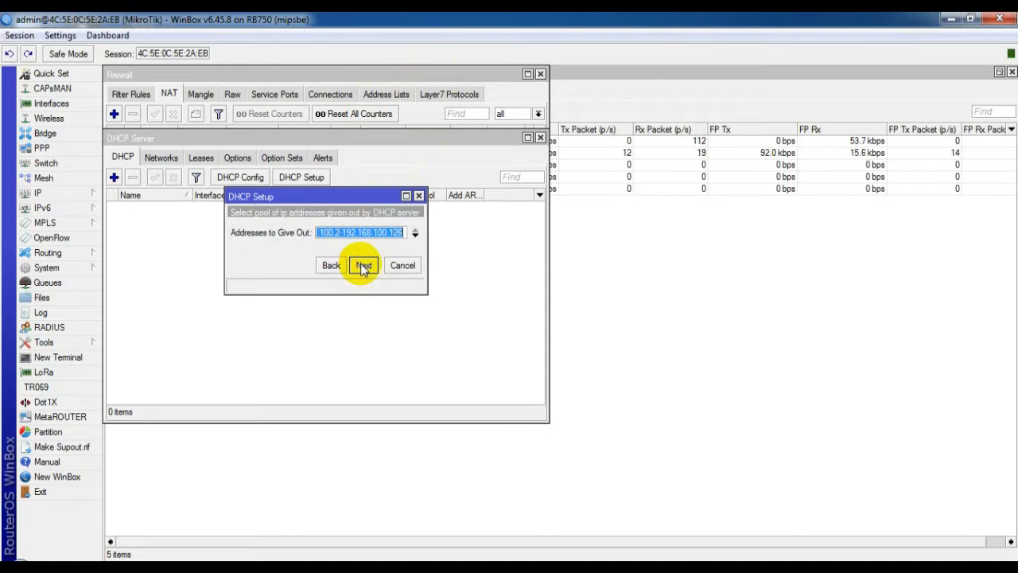
Step: Accept the address pool and DNS 192.168.1.1, set a 00:10:00 lease time, and finish setup
click(404, 231)
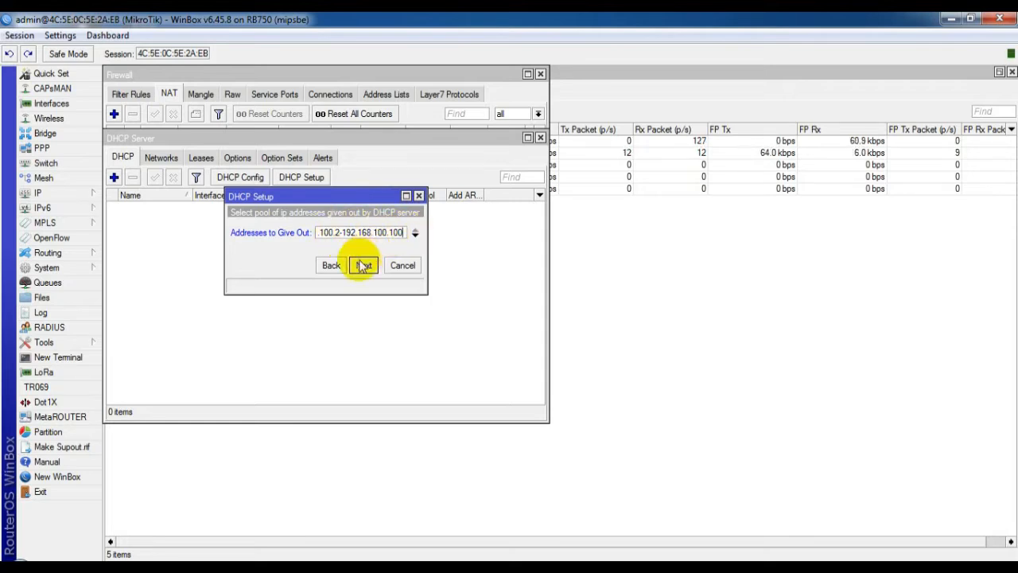
click(363, 266)
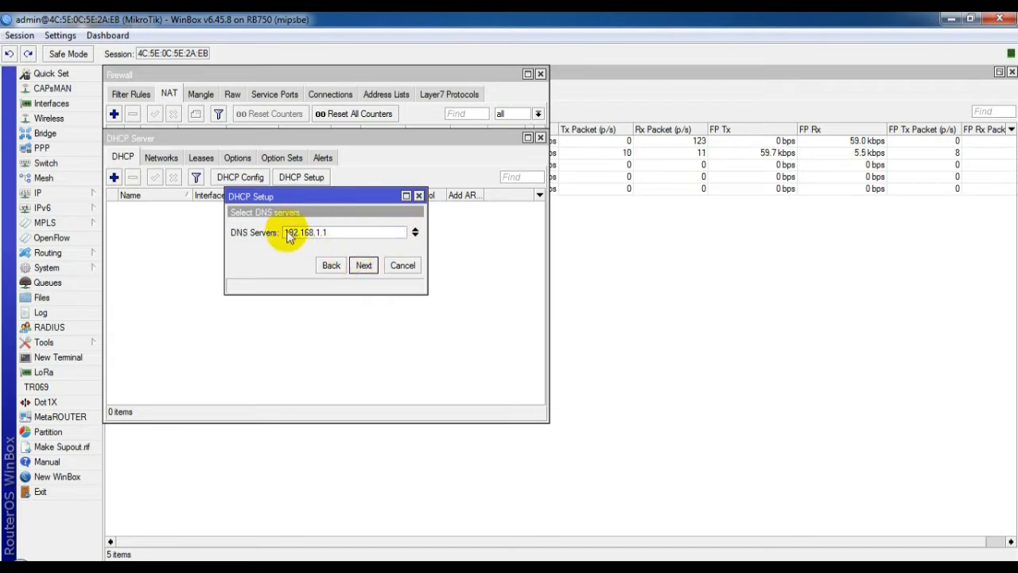
click(364, 267)
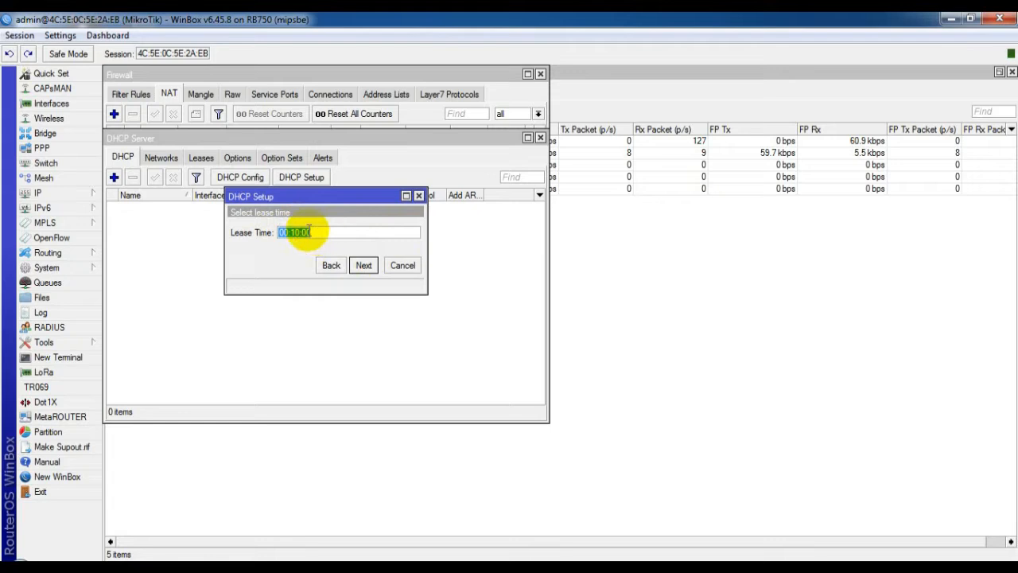
click(320, 232)
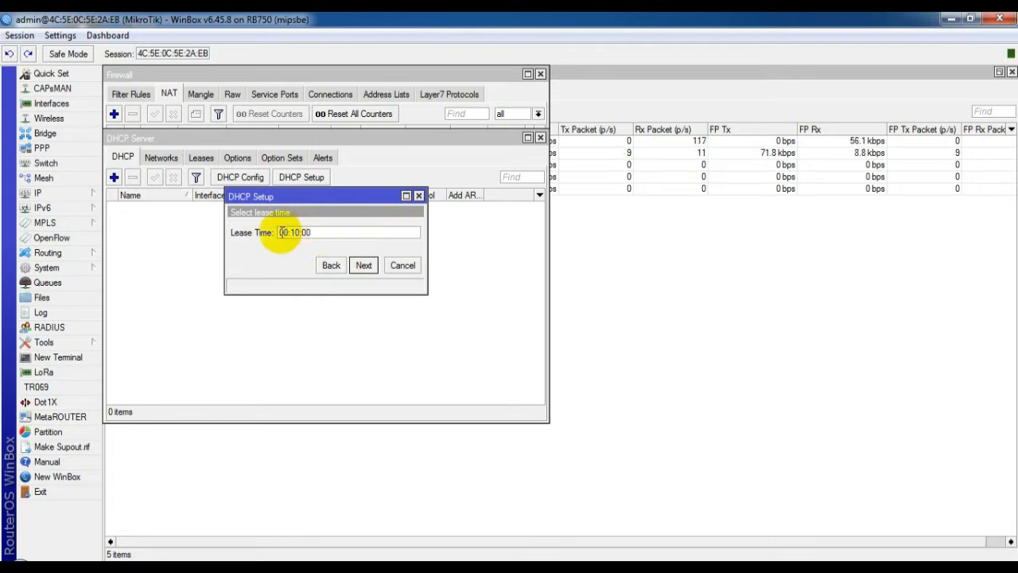
click(282, 232)
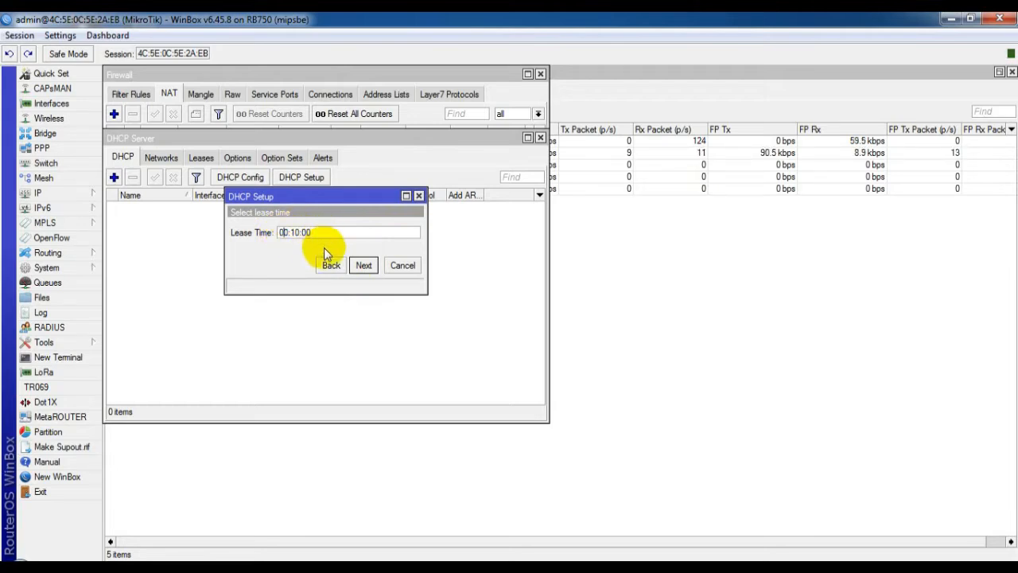
click(369, 270)
click(364, 267)
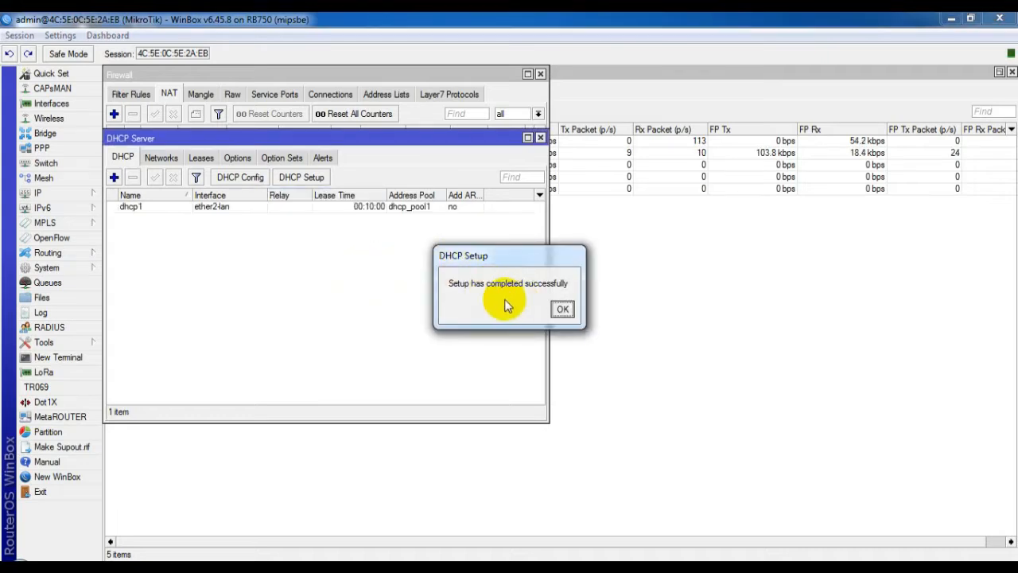
click(564, 309)
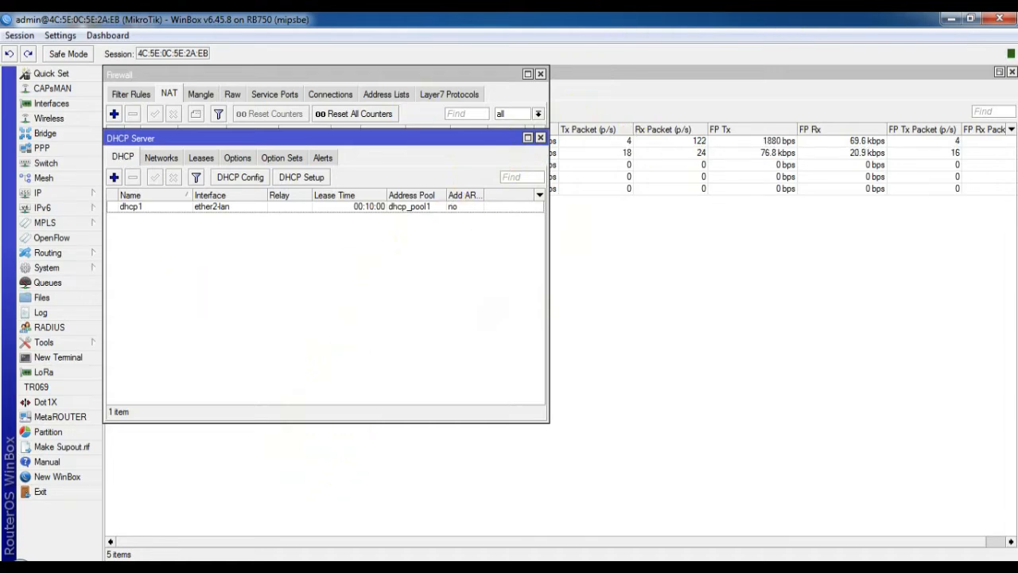
Step: Leave WinBox for Network Connections and turn Local Area Connection off and back on
click(300, 570)
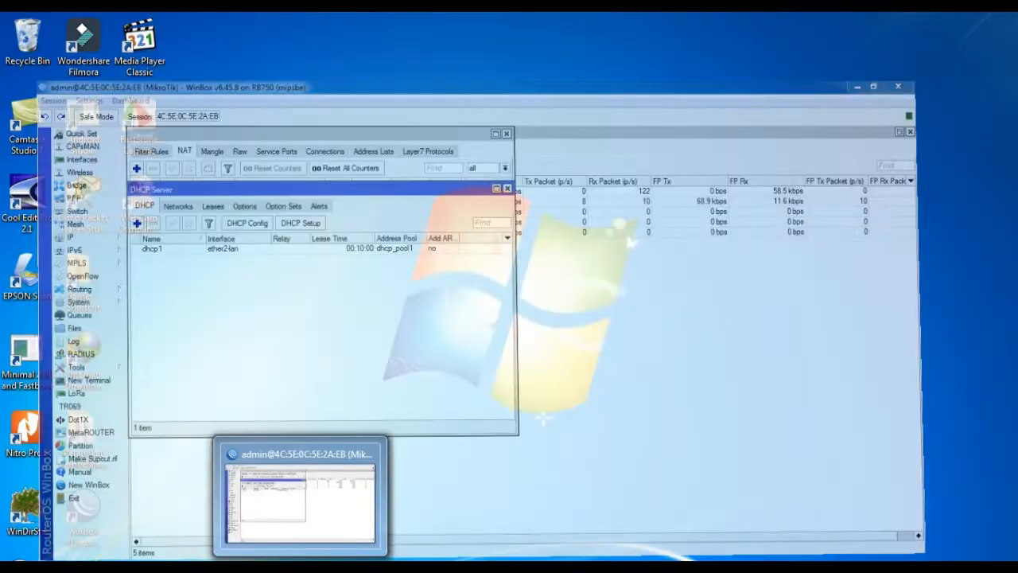
click(291, 568)
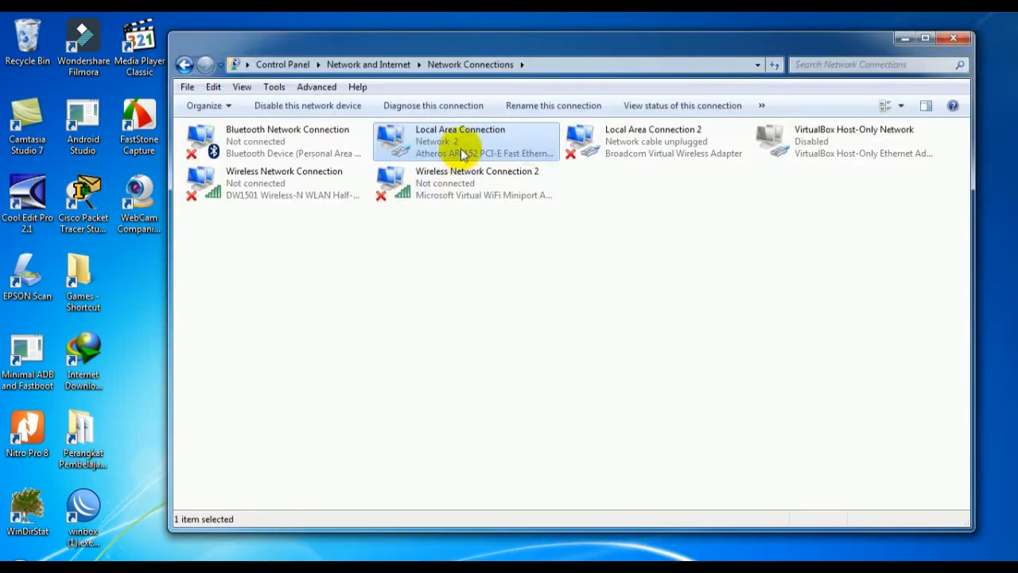
right_click(456, 138)
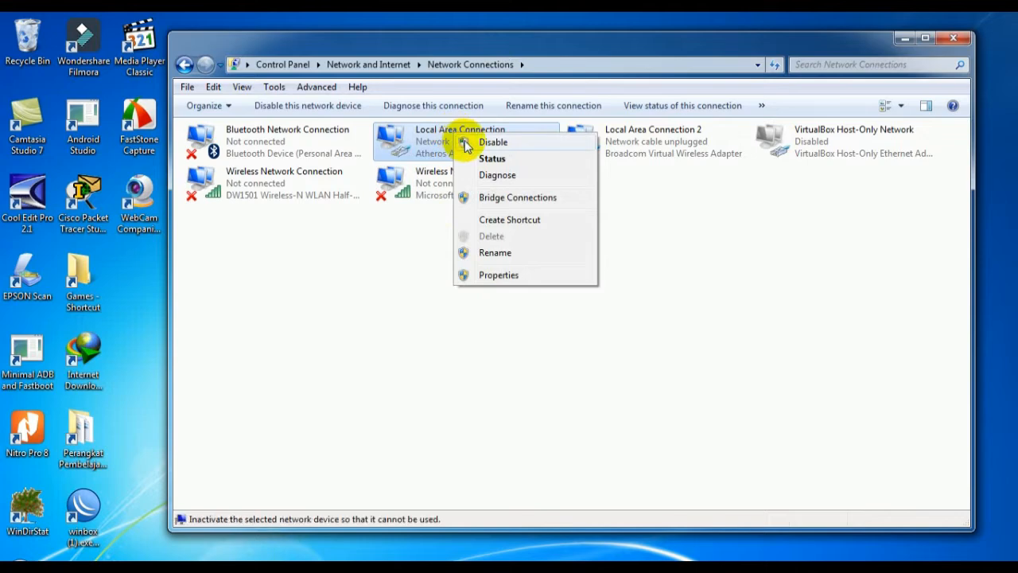
click(466, 141)
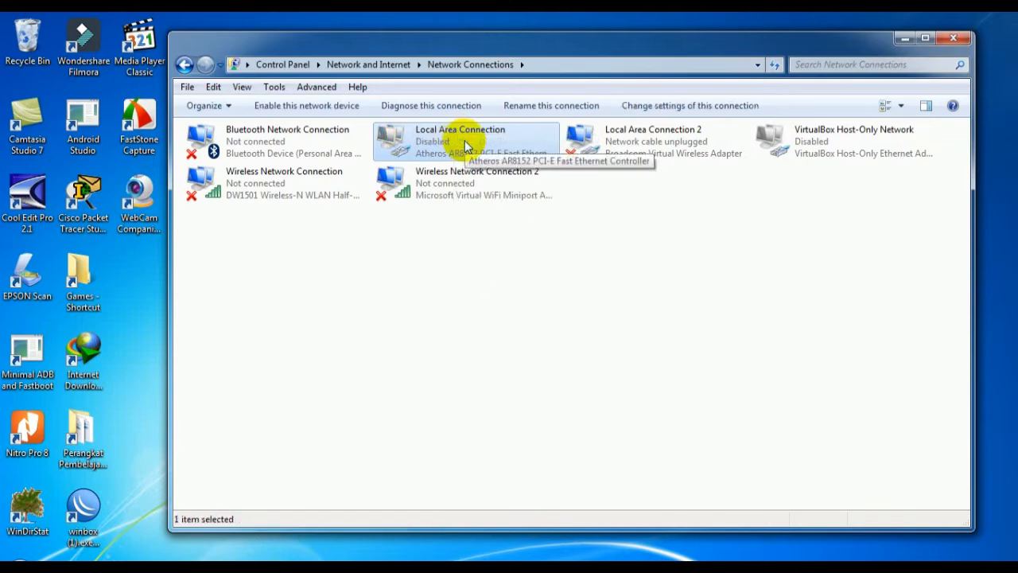
right_click(468, 146)
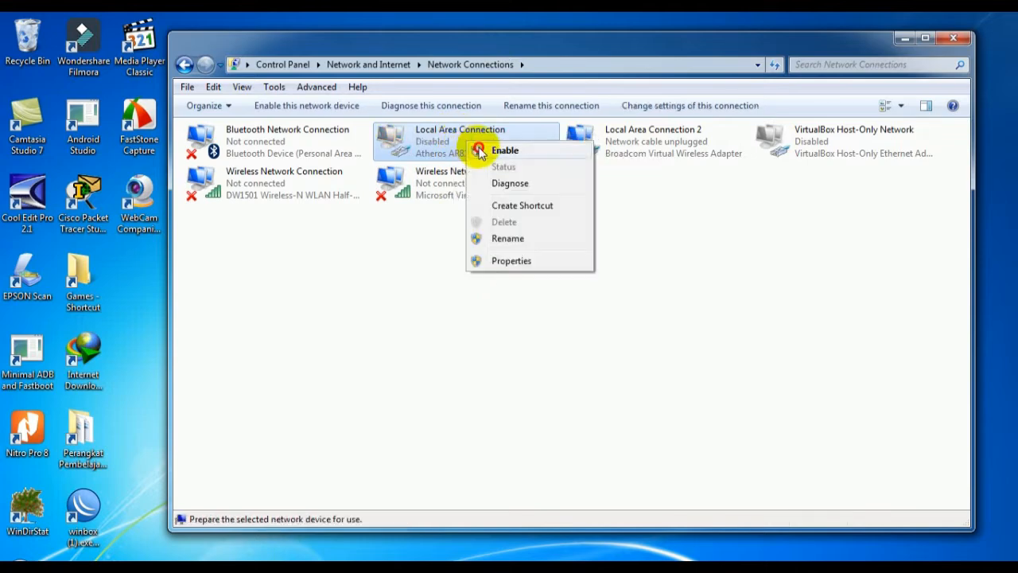
click(480, 151)
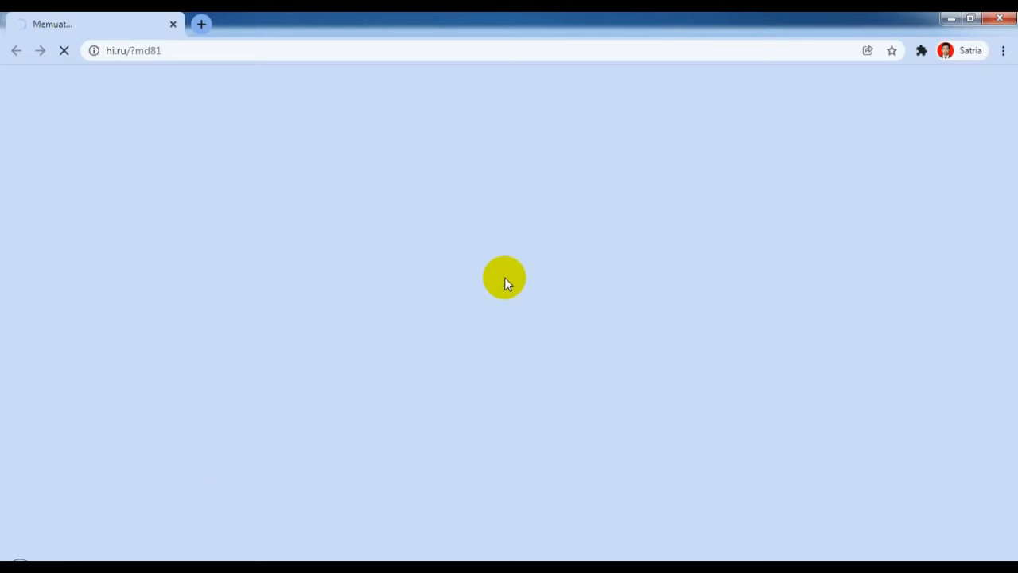
Step: Search Google for 'fb' in a new Chrome tab to confirm internet access, then return to WinBox
click(203, 24)
text(fb)
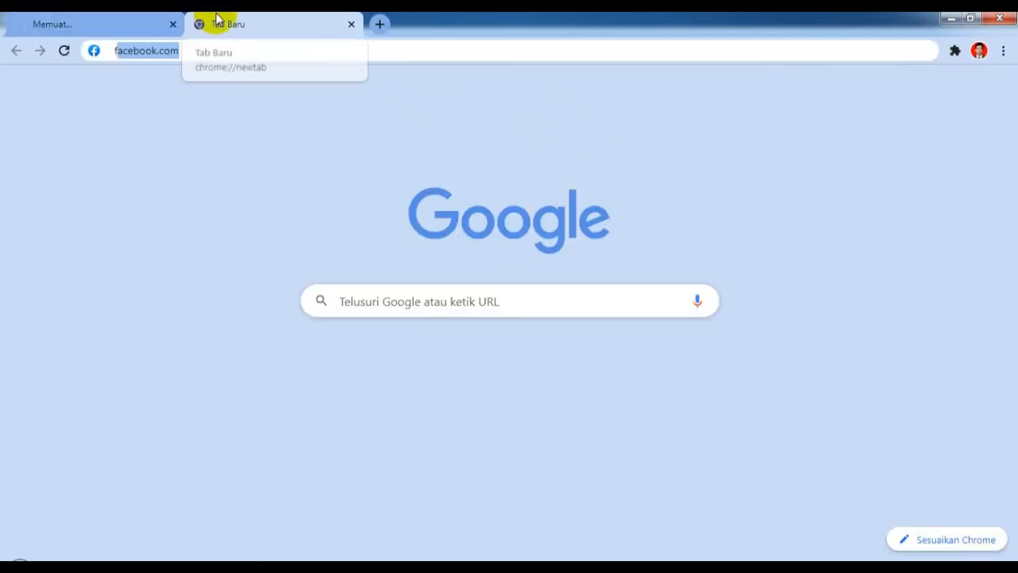
key(Return)
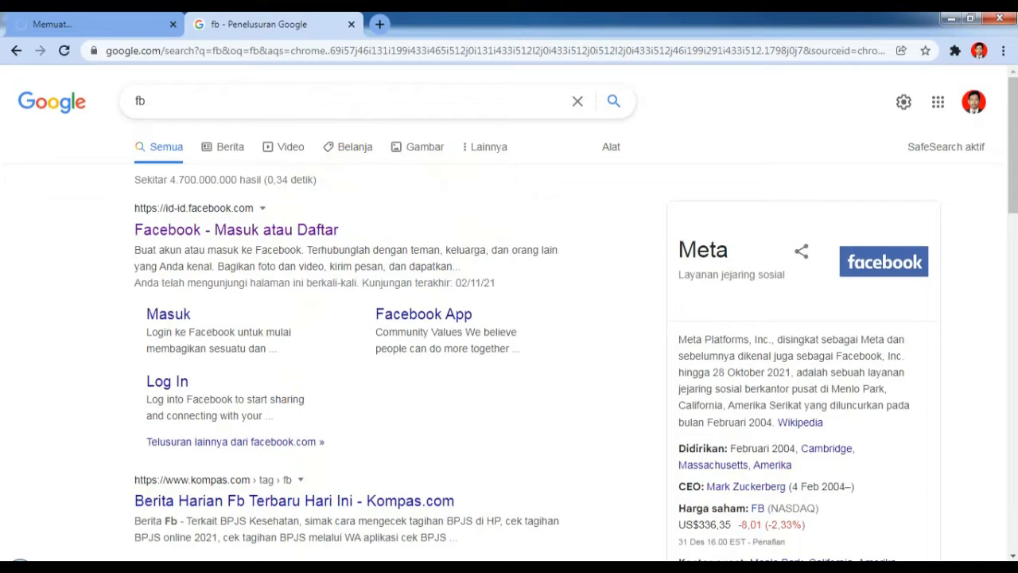
click(301, 567)
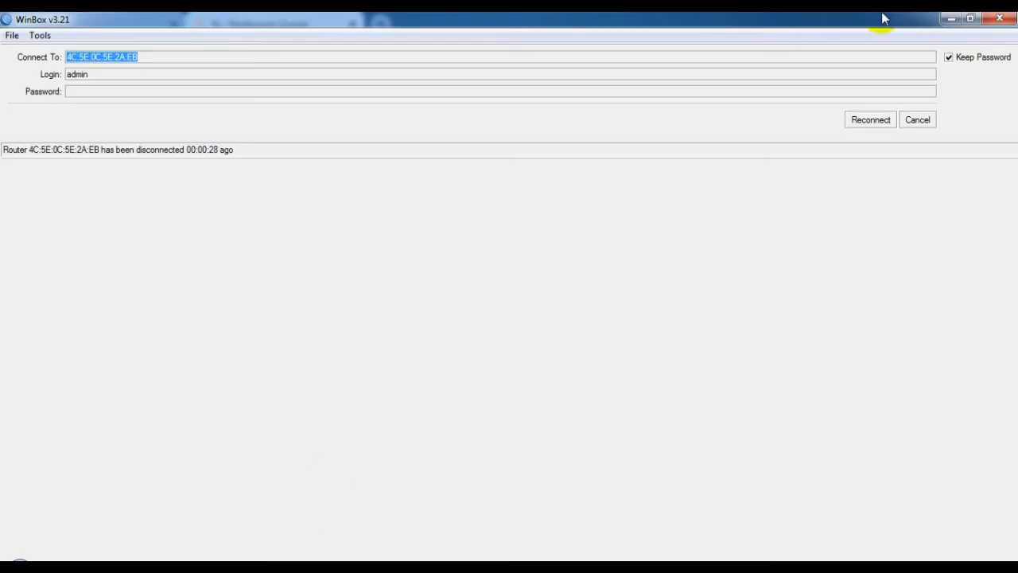
Step: Reconnect WinBox to the router and maximize its window
click(869, 121)
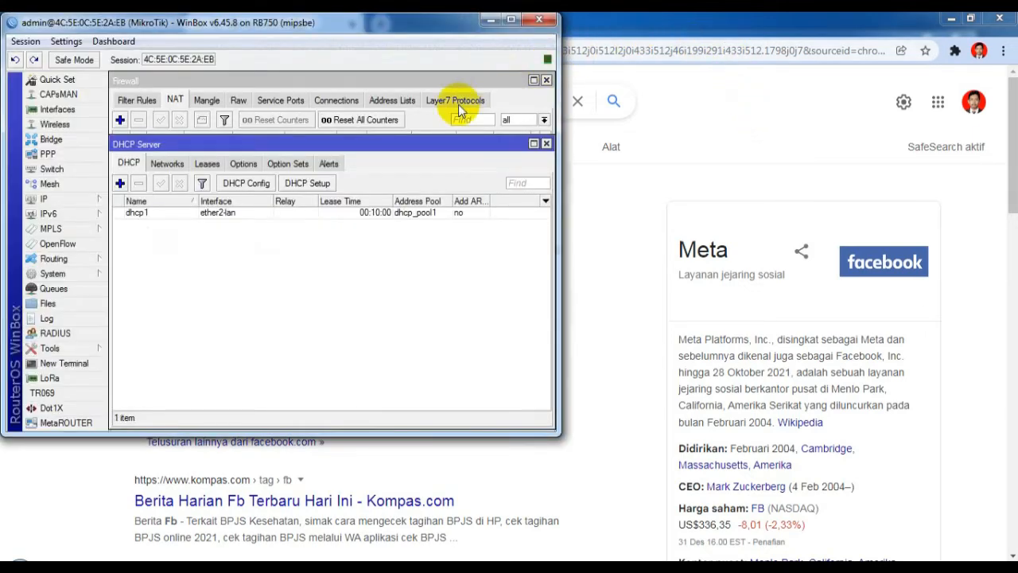
click(511, 22)
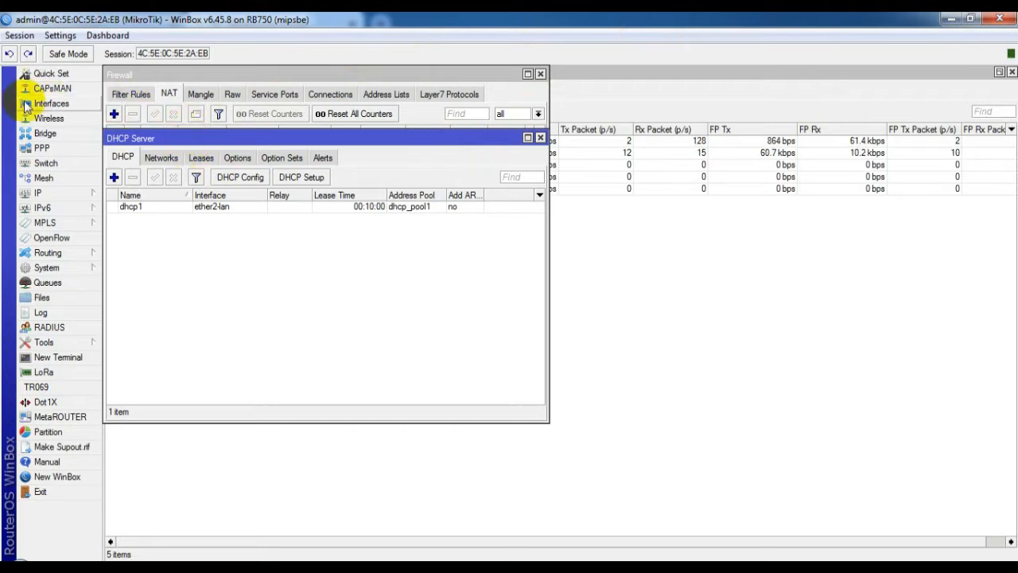
Step: Enable the NTP client under System > NTP Client and select the Primary NTP Server value
click(57, 273)
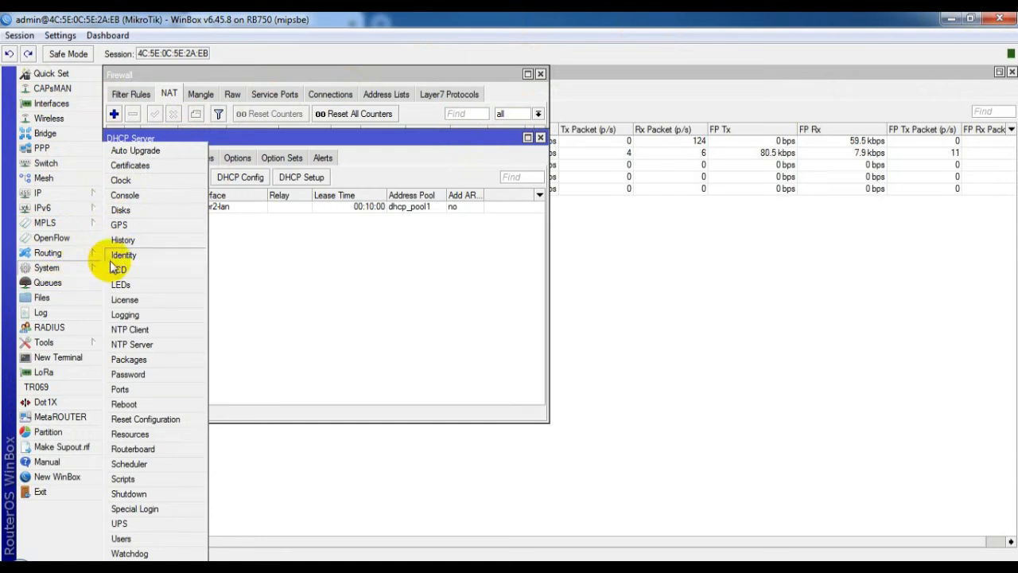
click(131, 329)
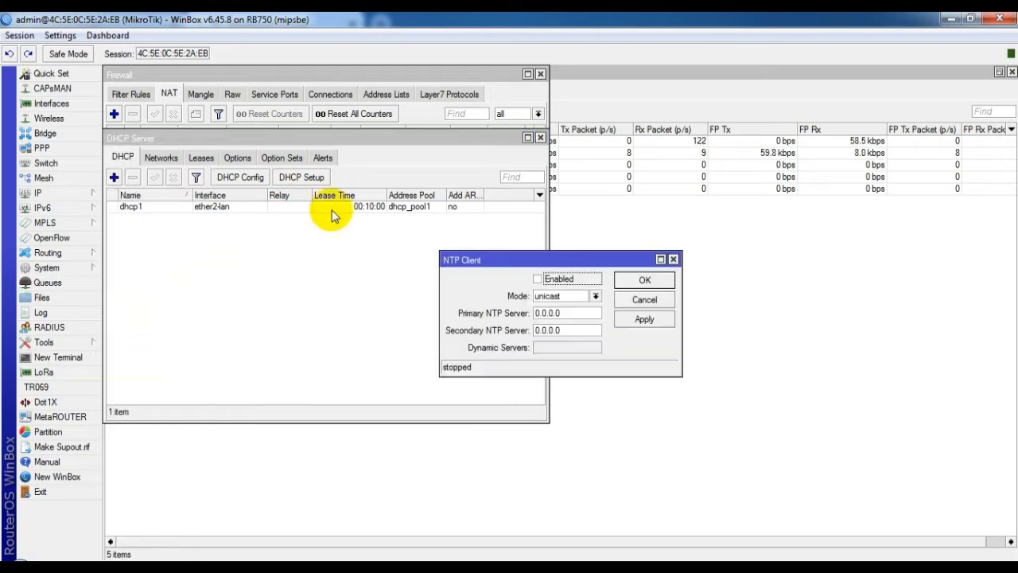
click(538, 280)
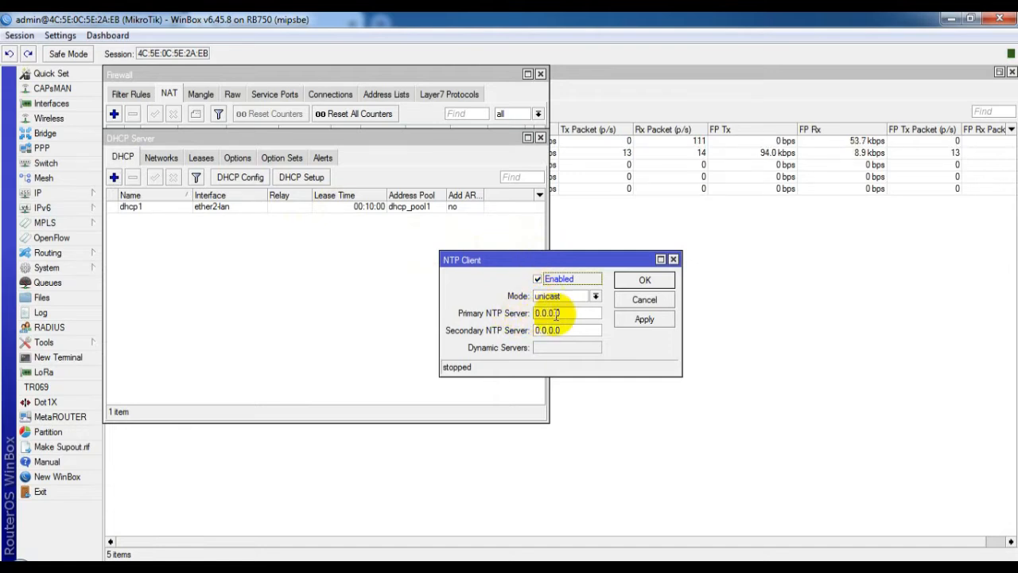
drag(561, 311, 530, 312)
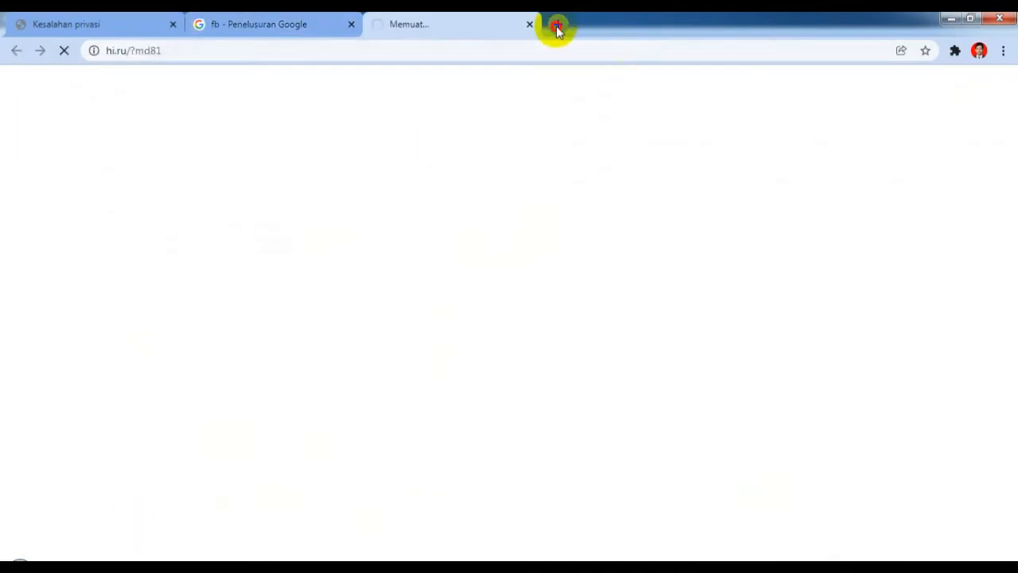
Step: Search 'sntp client' in a new Chrome tab to find id.pool.ntp.org, then return to WinBox
click(557, 25)
text(sntp)
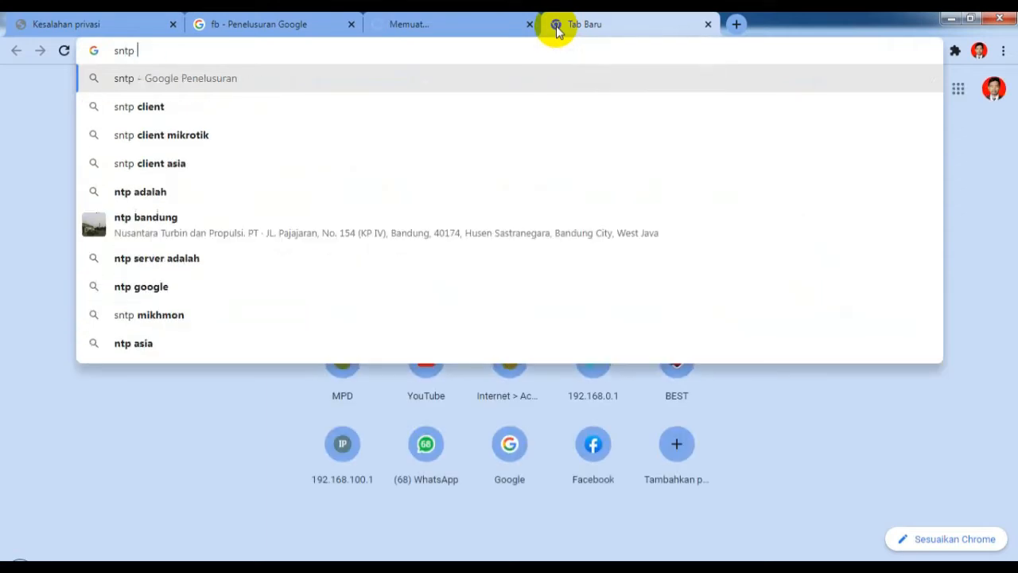
text( client)
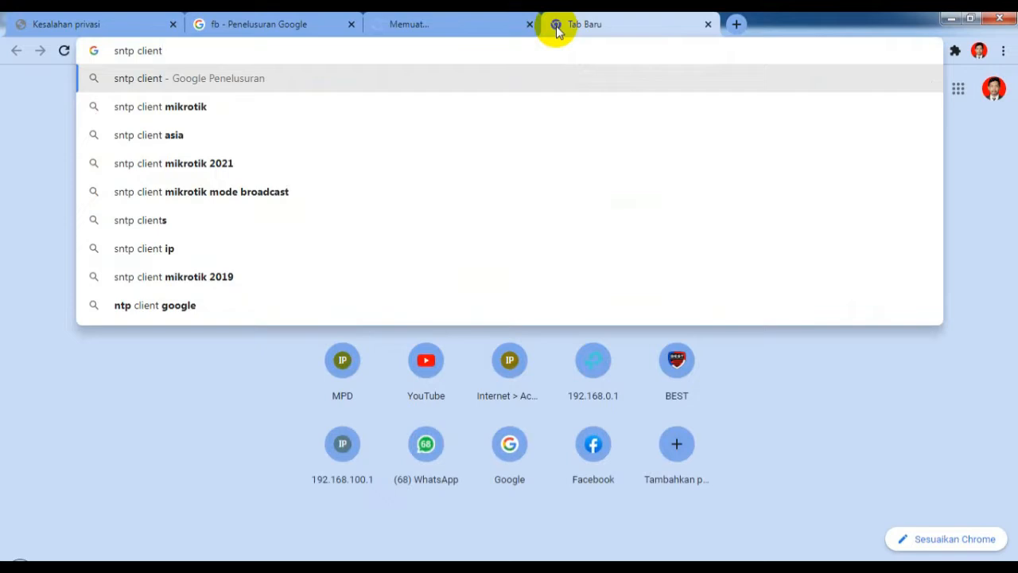
key(Return)
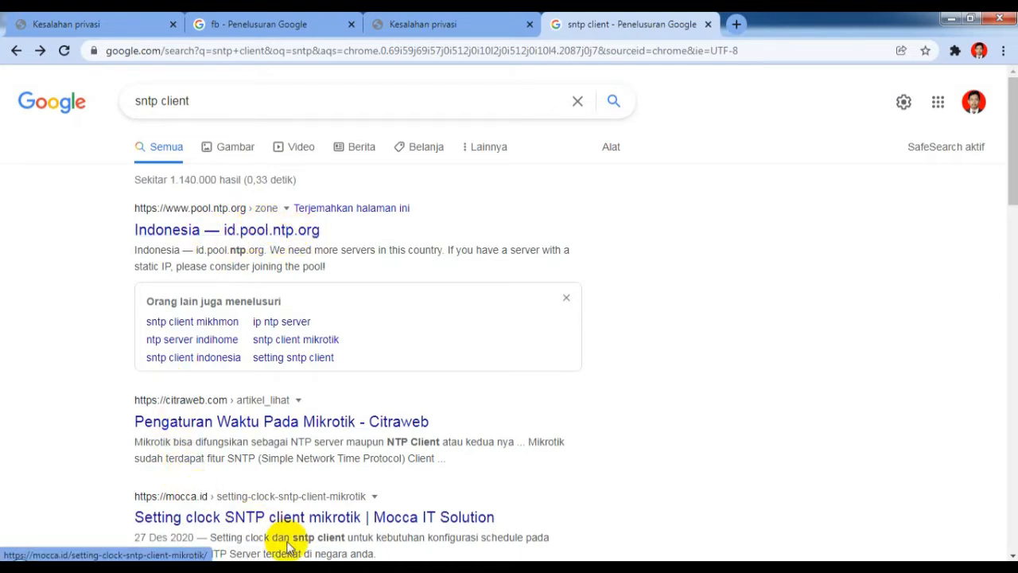
click(364, 549)
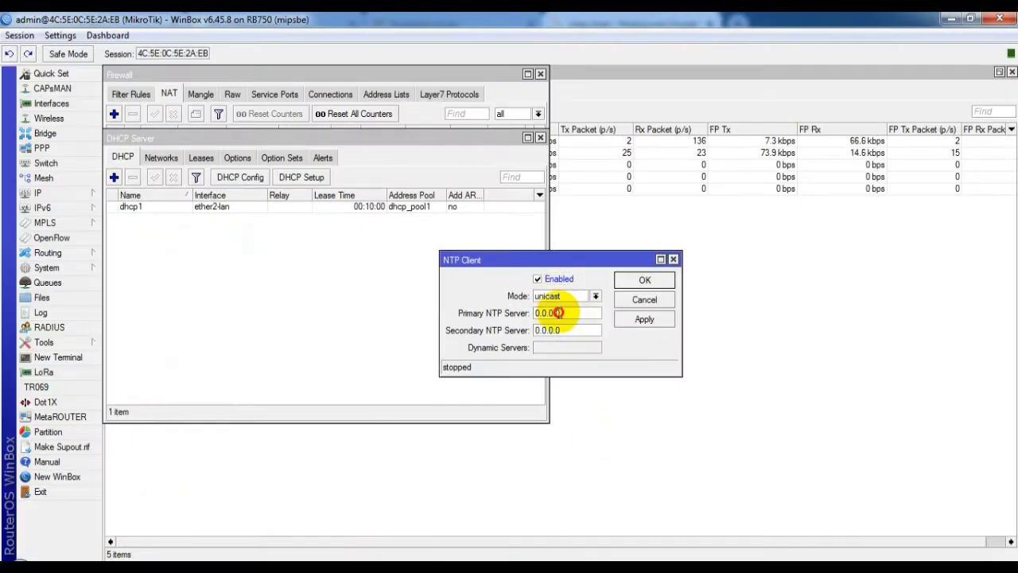
Step: Set the NTP client servers to id.pool.ntp.org and asia.pool.ntp.org, then apply and close
drag(566, 312, 533, 314)
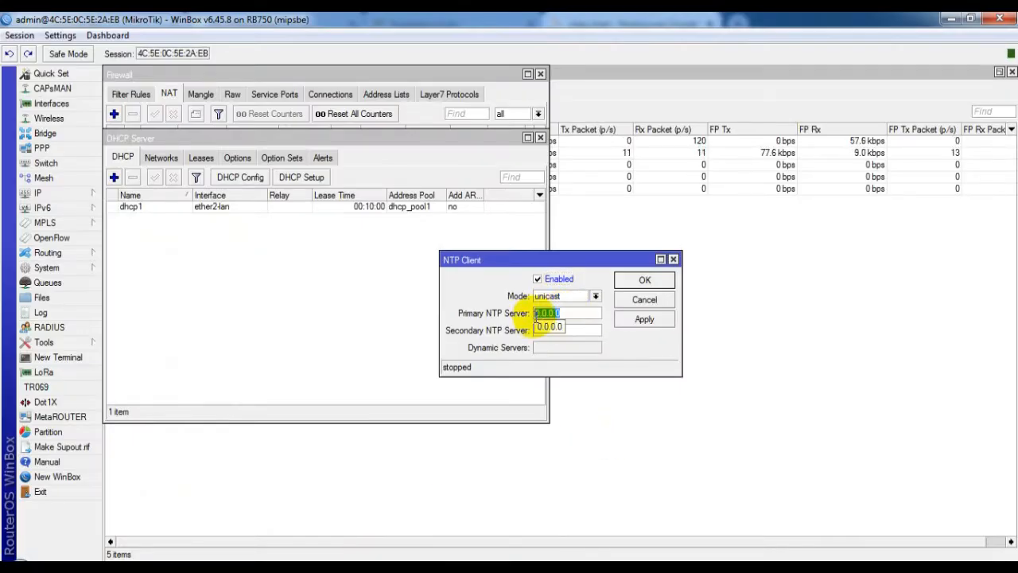
text(1)
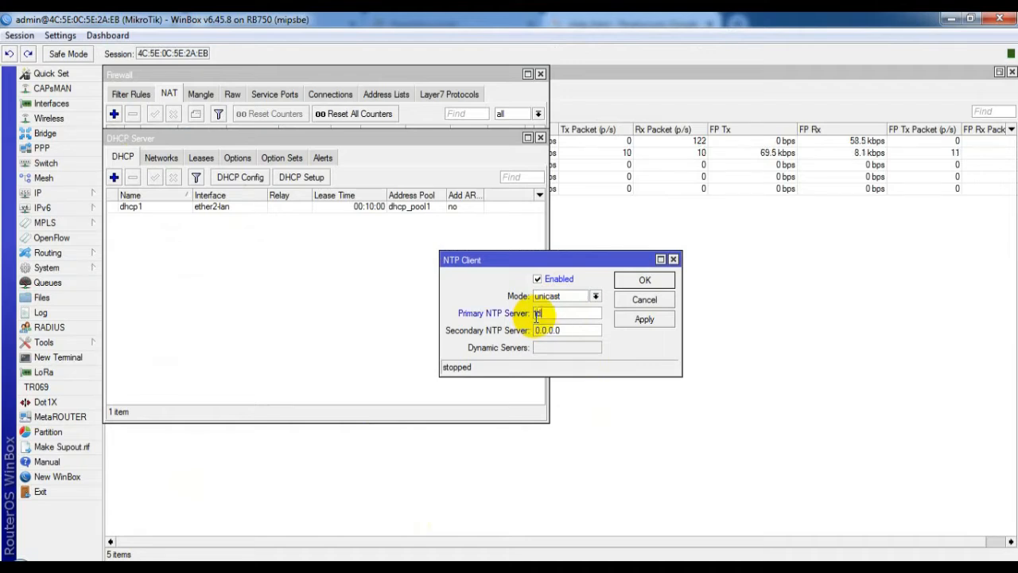
text(.pool.)
key(BackSpace)
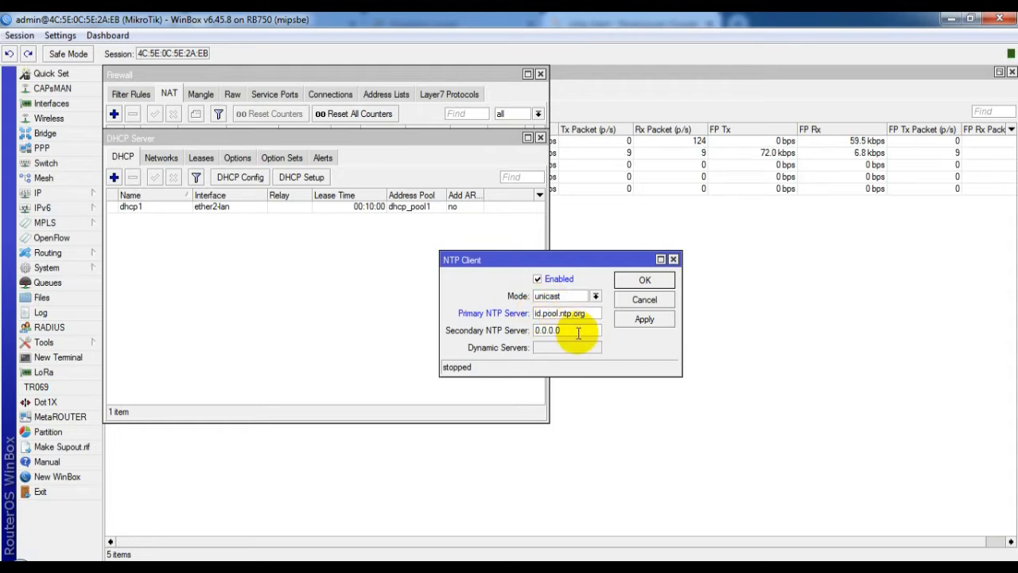
drag(557, 329, 533, 331)
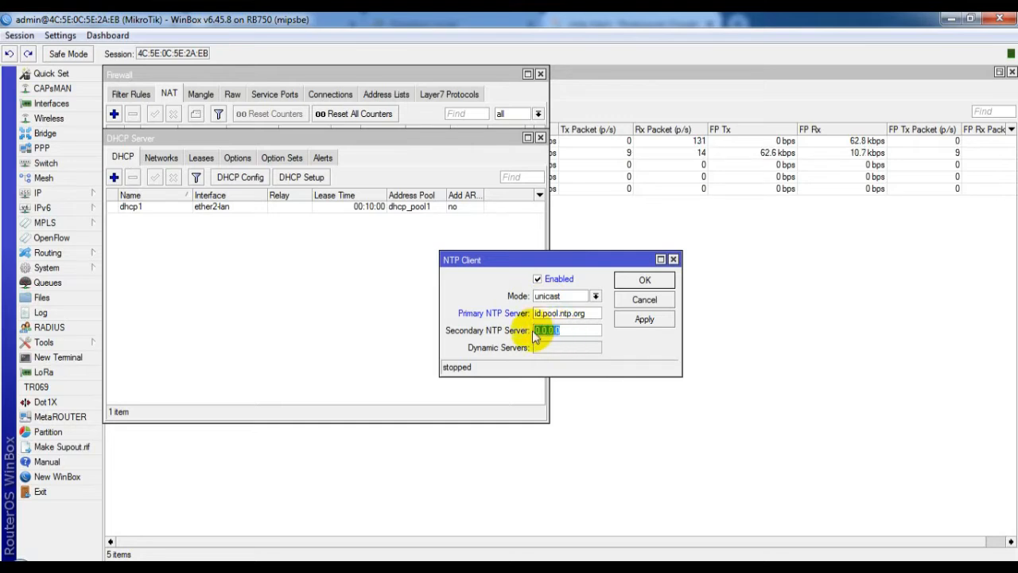
text(asia.po)
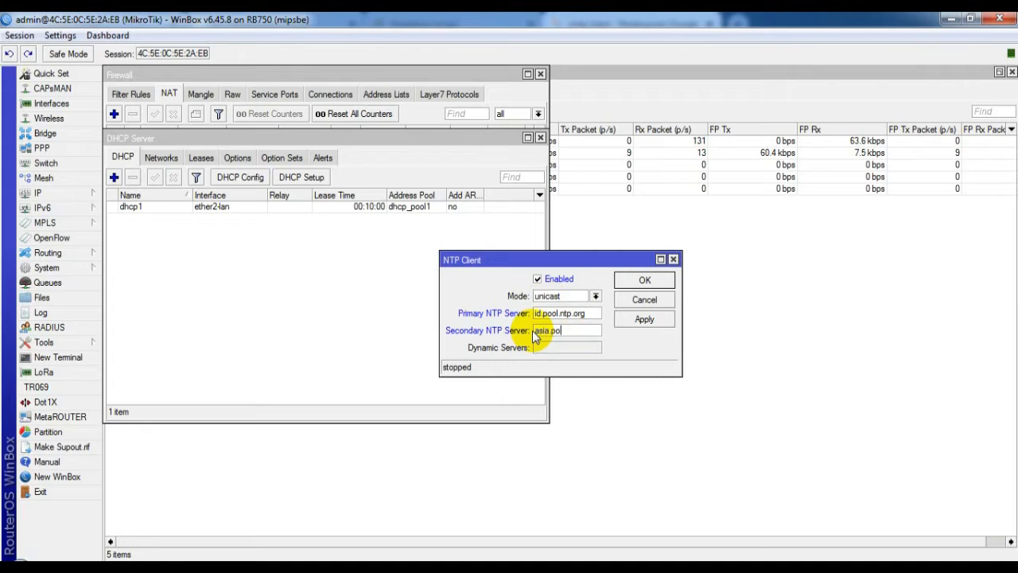
text(ol.ntp.o)
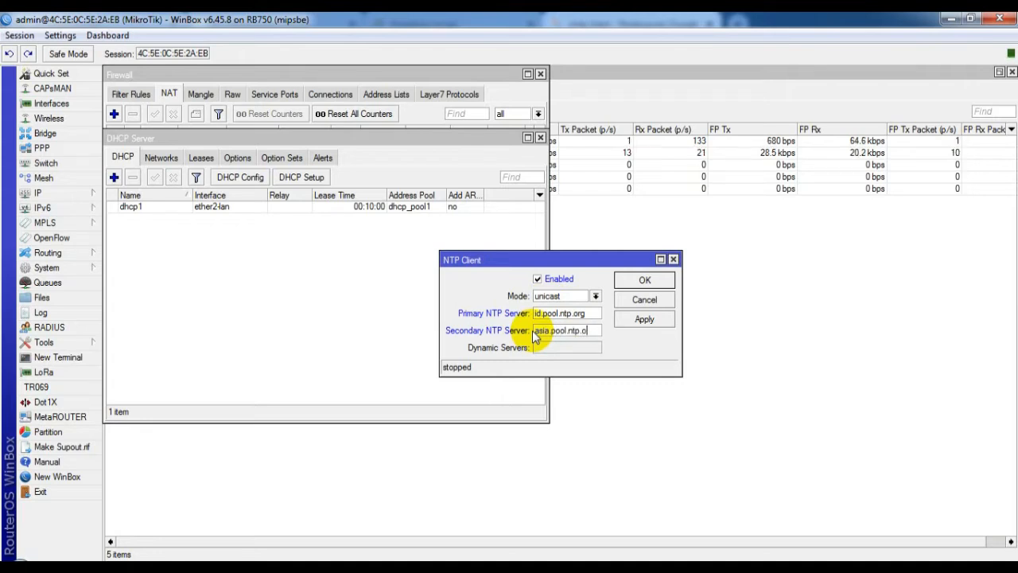
text(rg)
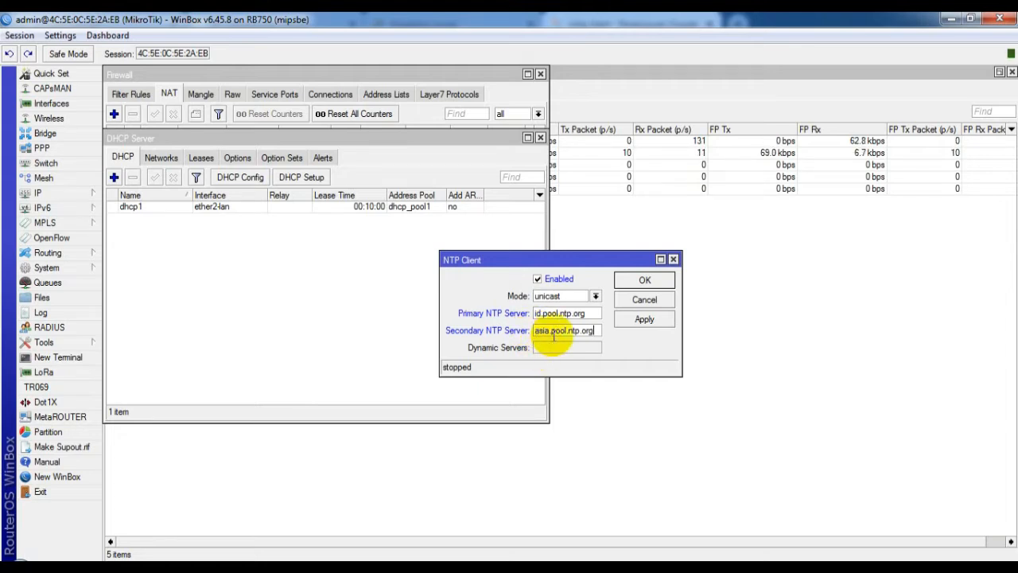
click(646, 320)
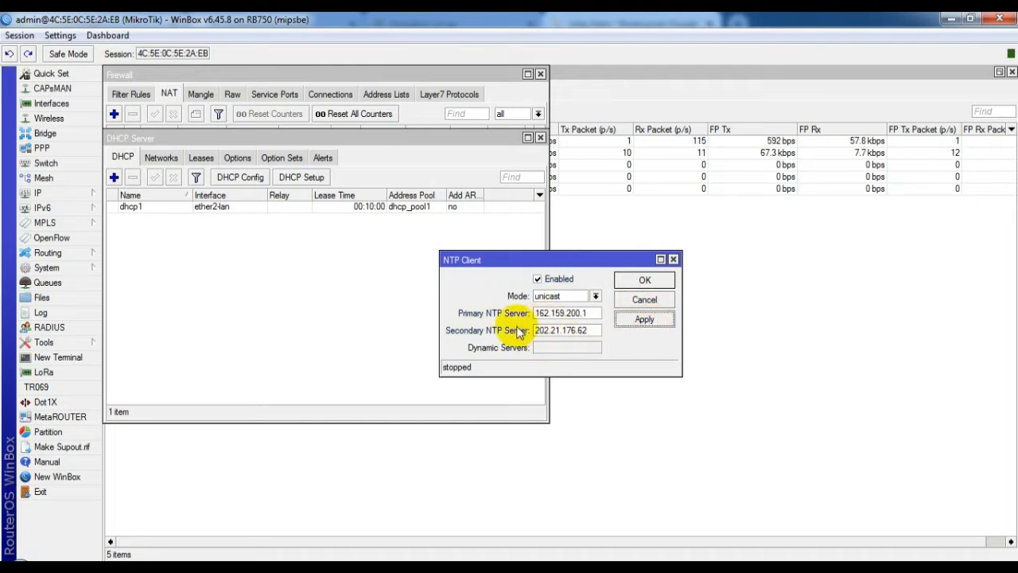
click(645, 281)
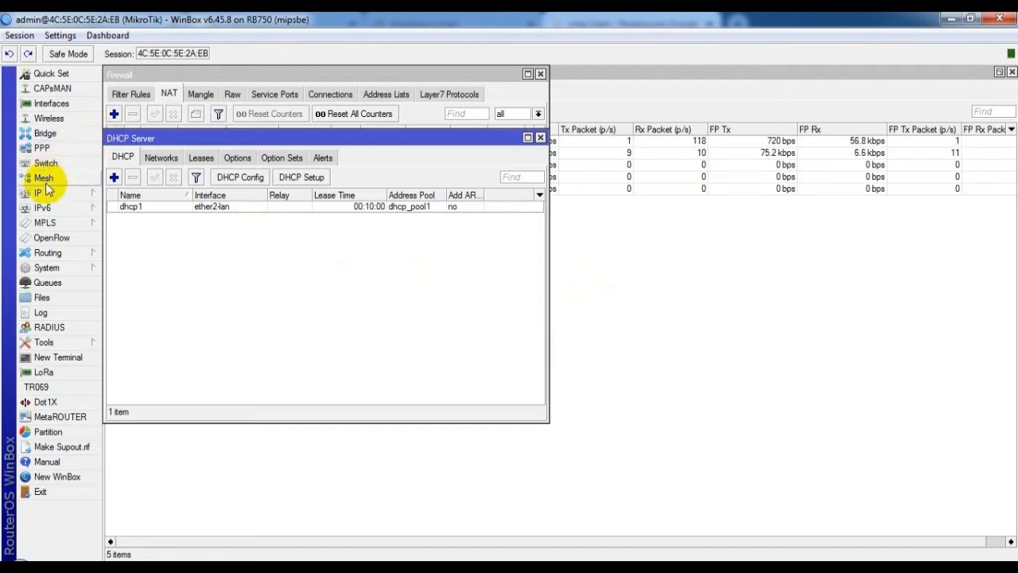
click(52, 269)
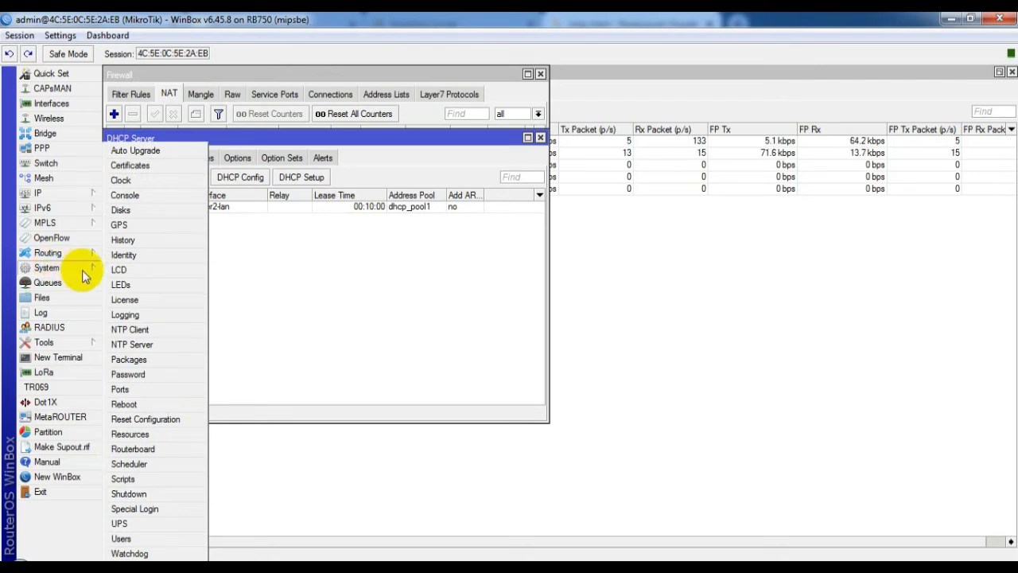
click(154, 182)
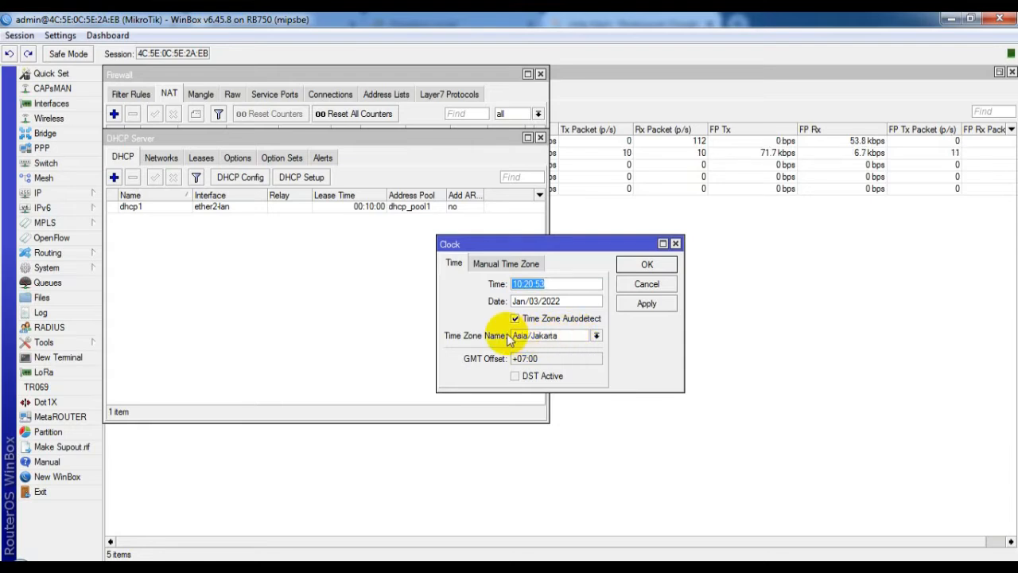
click(597, 336)
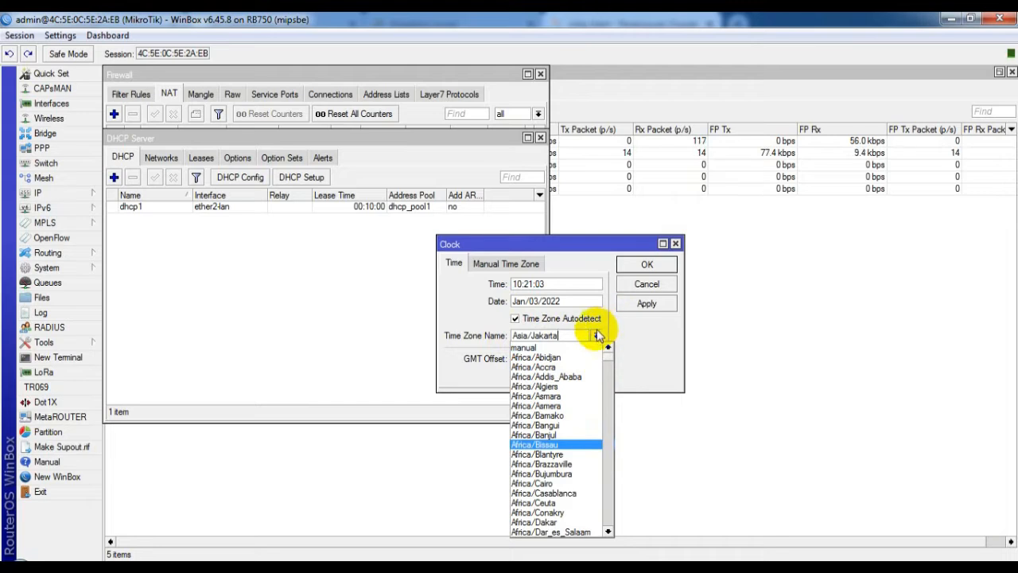
click(635, 333)
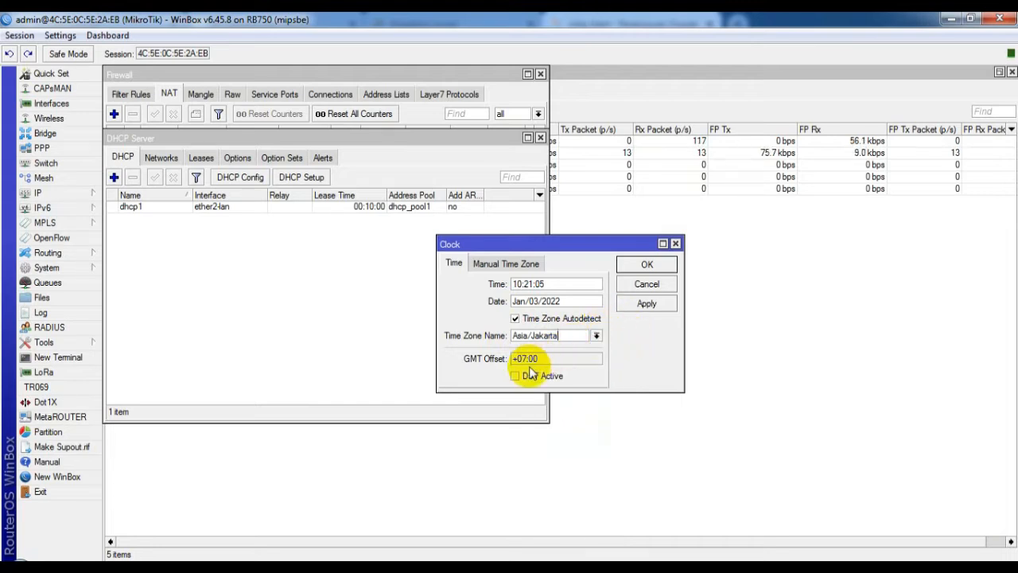
click(648, 265)
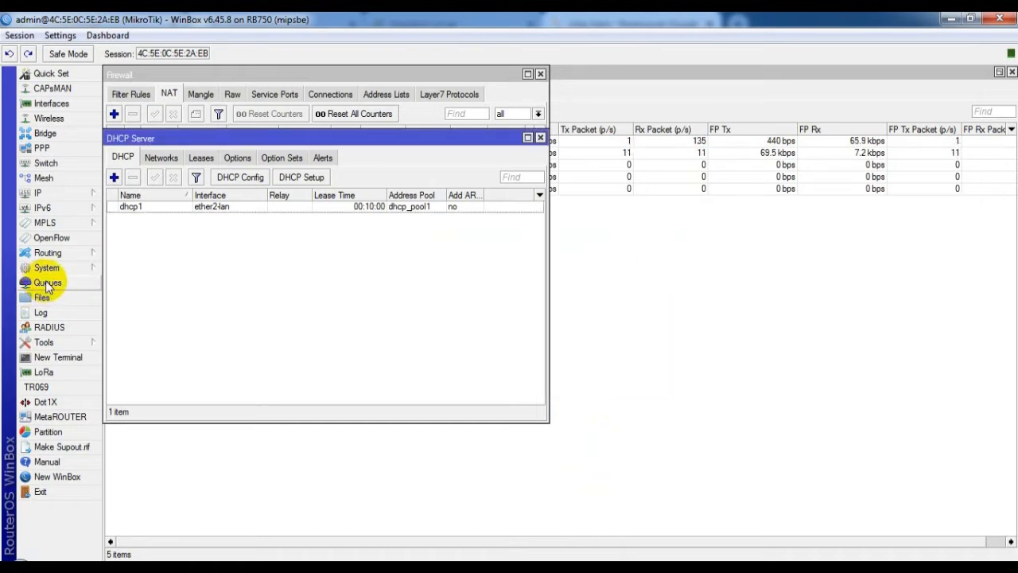
Step: Enable the web proxy as anonymous, set the cache administrator e-mail, and save
click(54, 195)
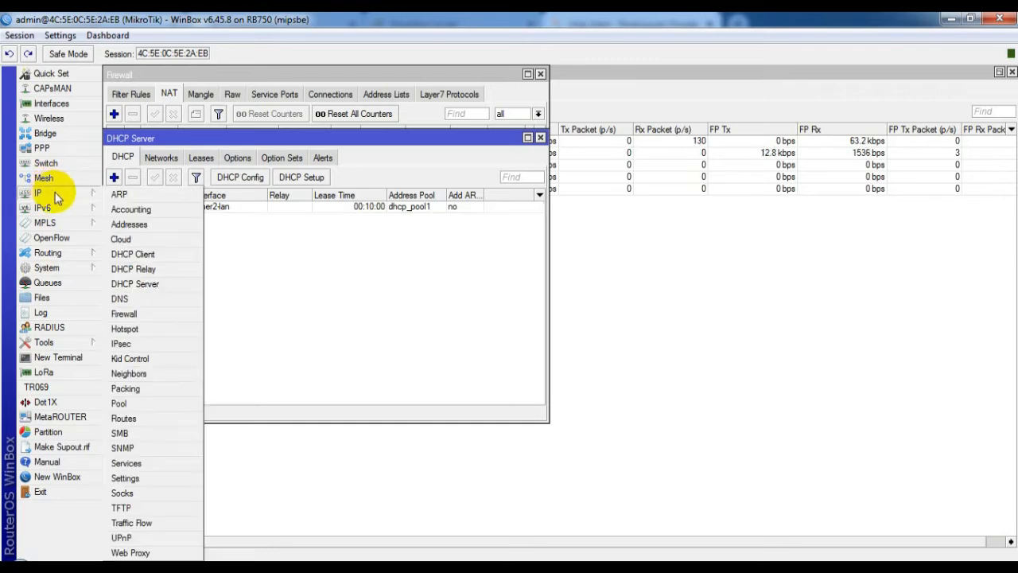
click(128, 553)
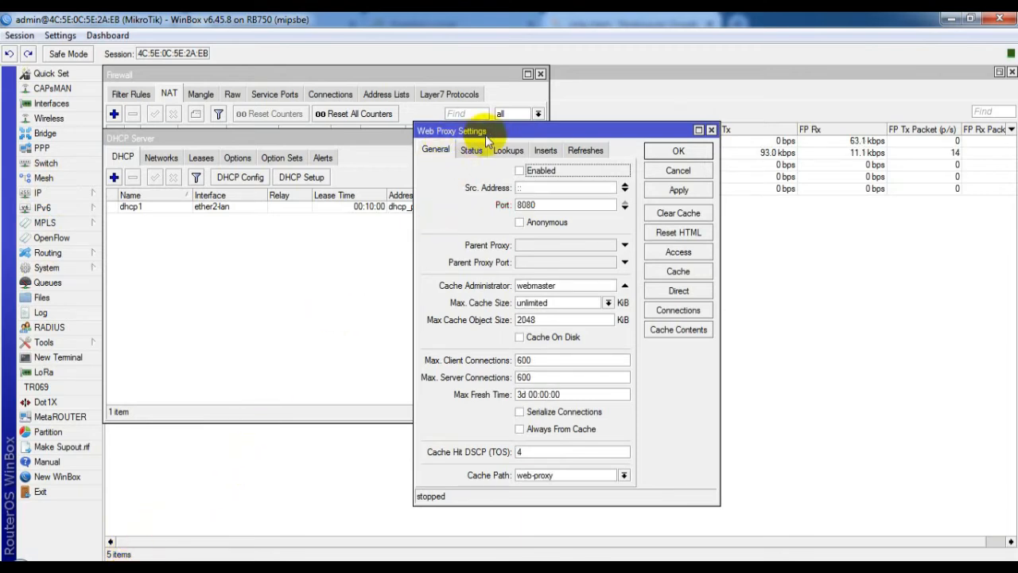
click(521, 171)
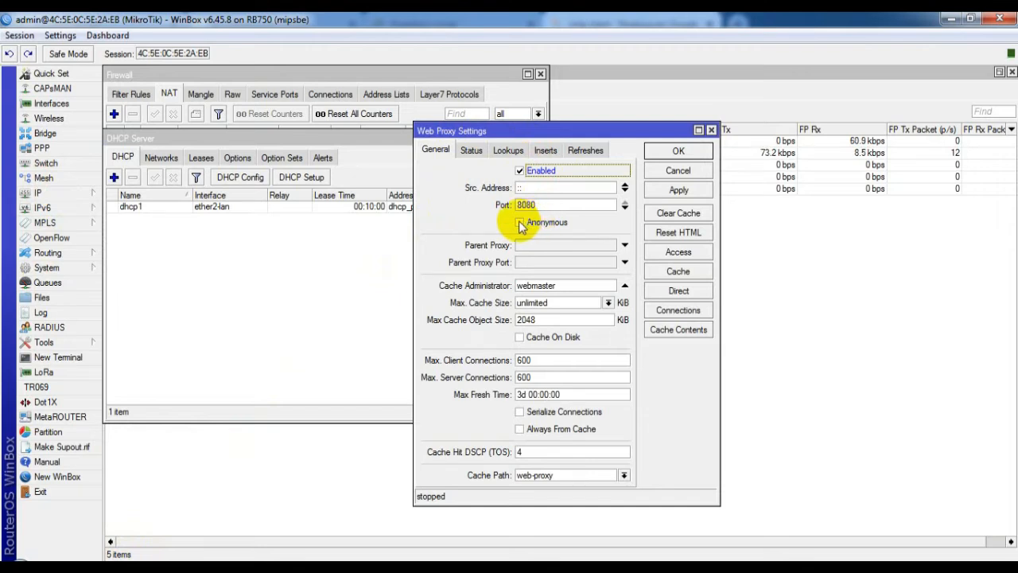
click(521, 224)
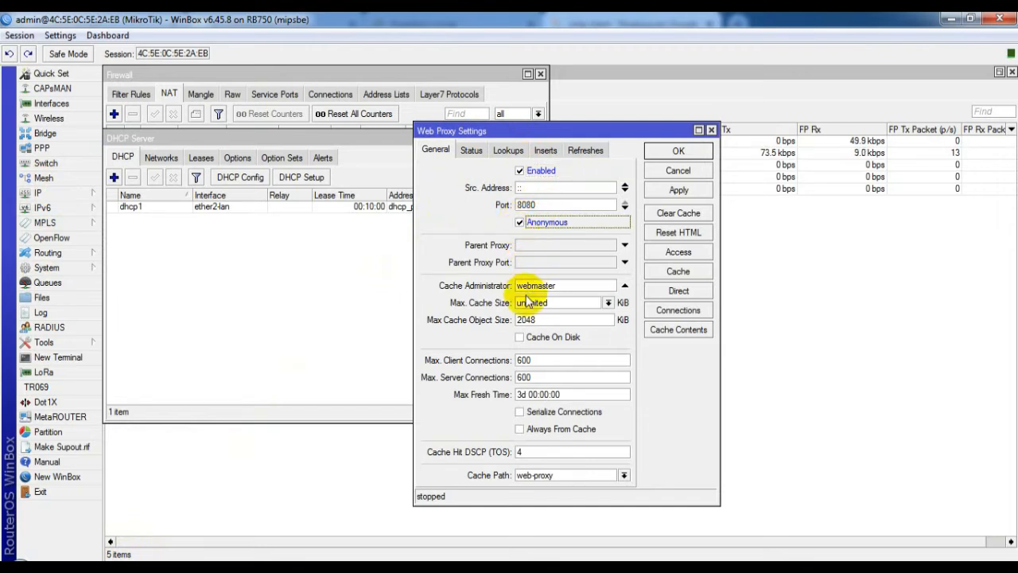
drag(557, 285, 509, 288)
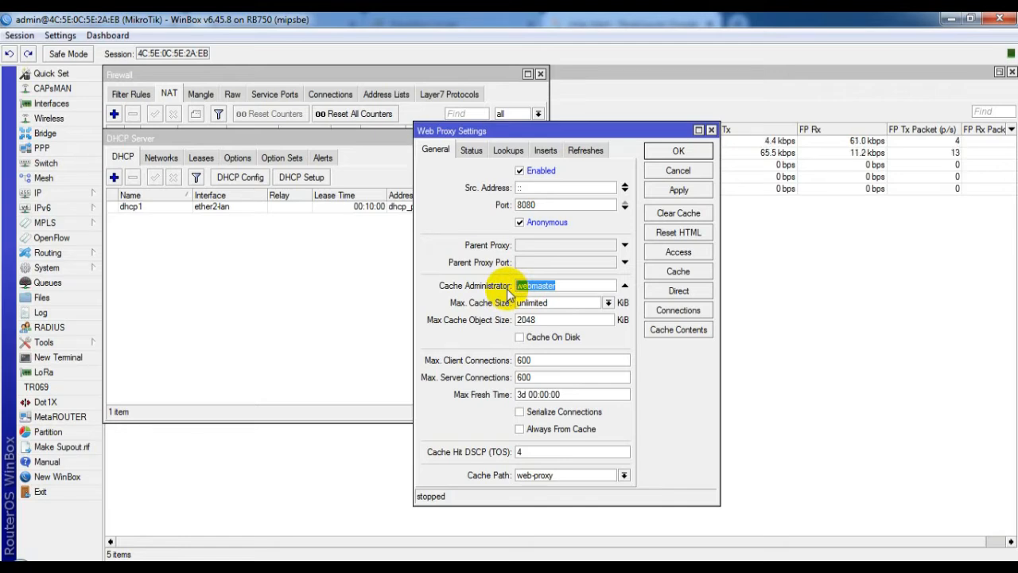
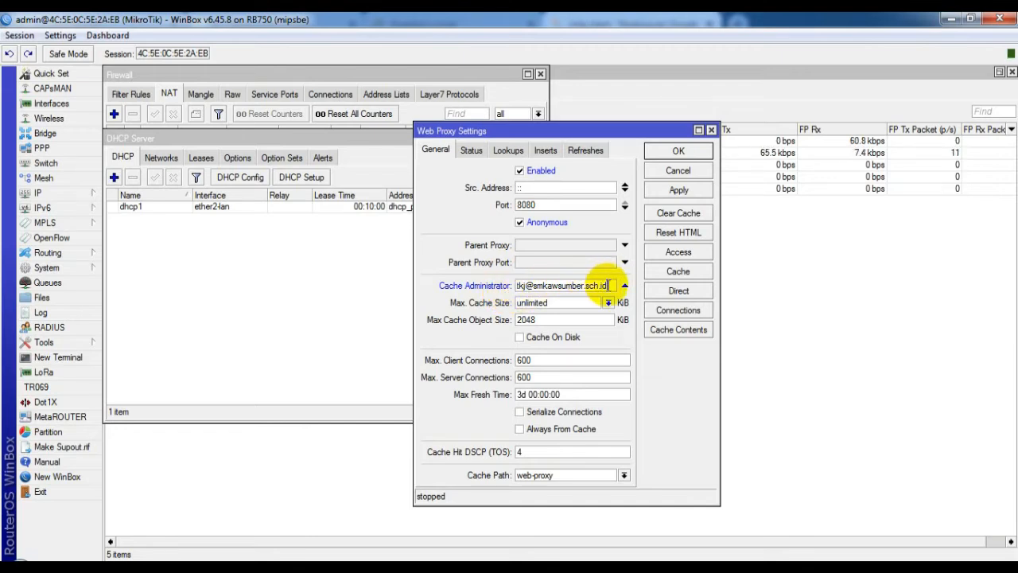
click(675, 153)
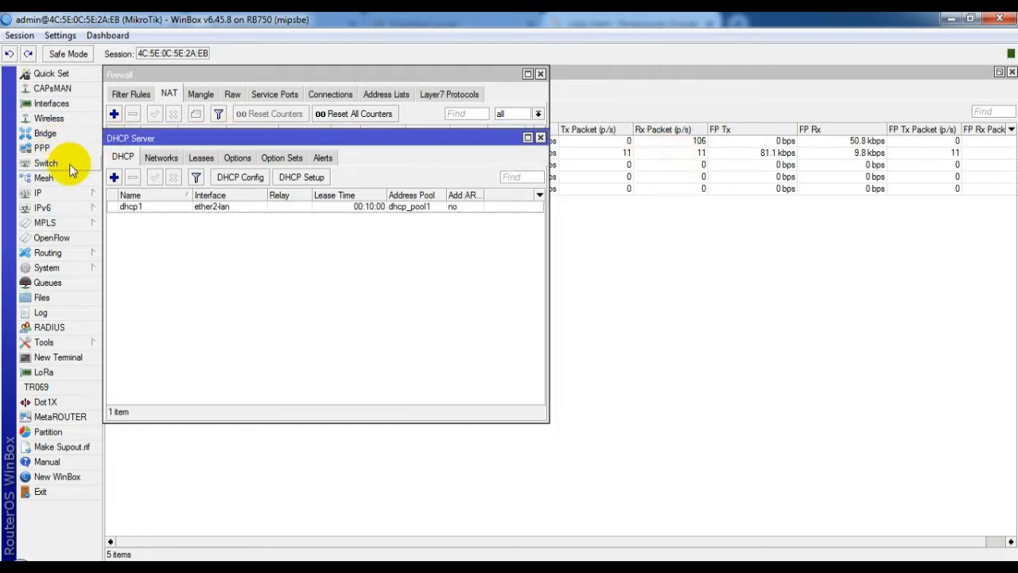
Step: Launch Hotspot Setup from the Hotspot Servers list
click(70, 196)
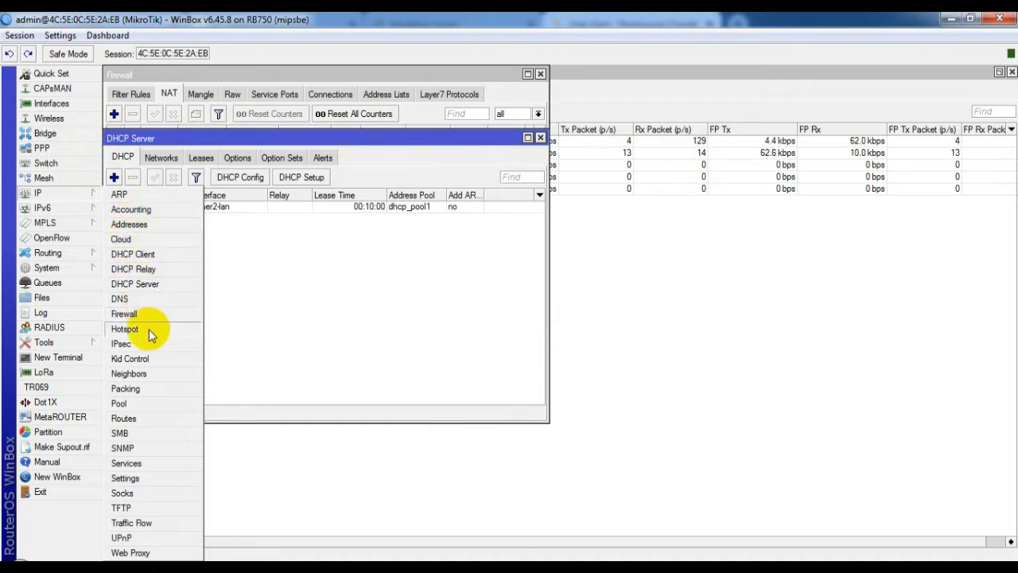
click(125, 329)
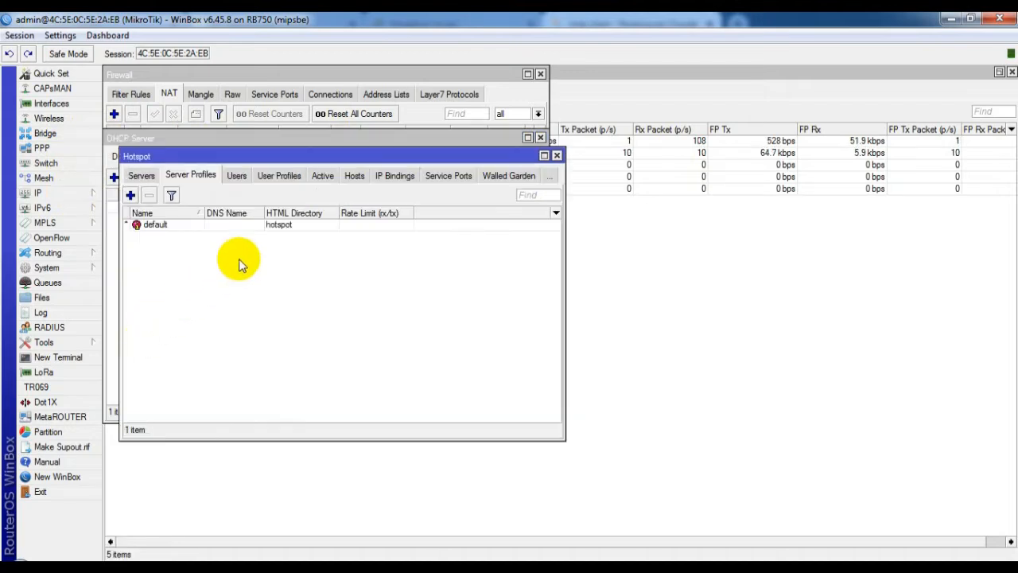
click(144, 183)
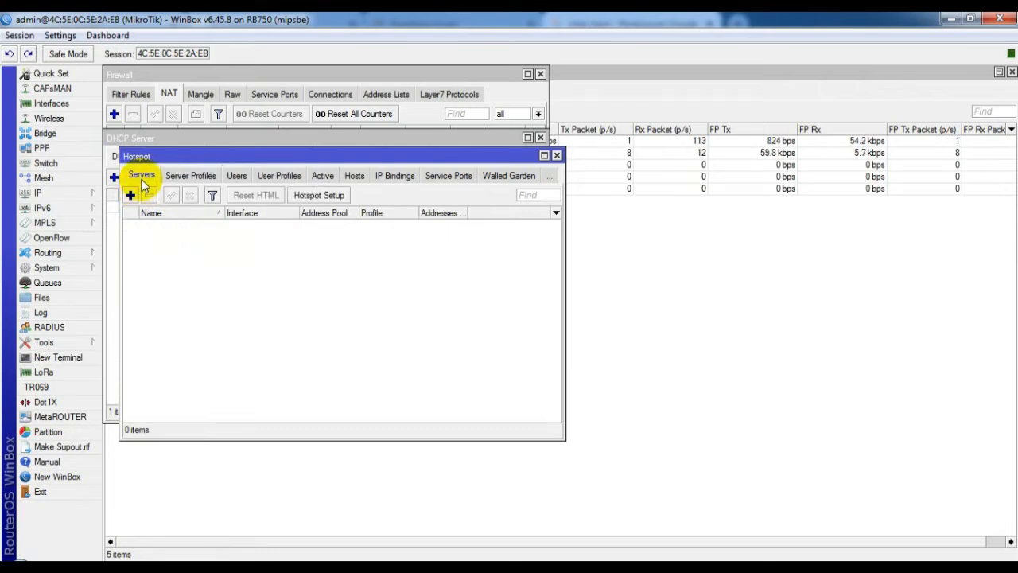
click(317, 197)
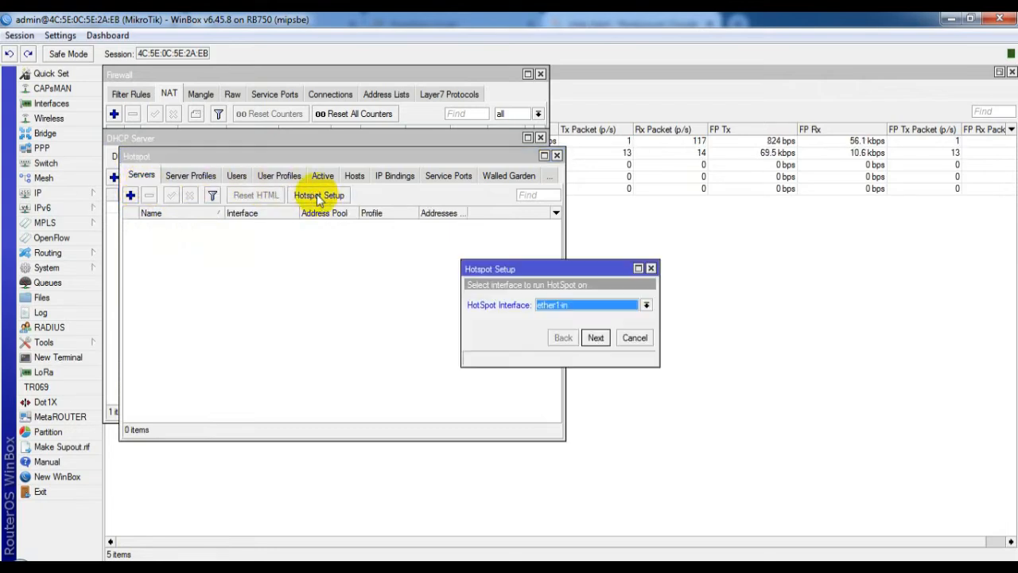
Step: Choose ether3-hp, 192.168.200.1/24 masqueraded, the suggested pool, no certificate and SMTP 0.0.0.0
click(578, 308)
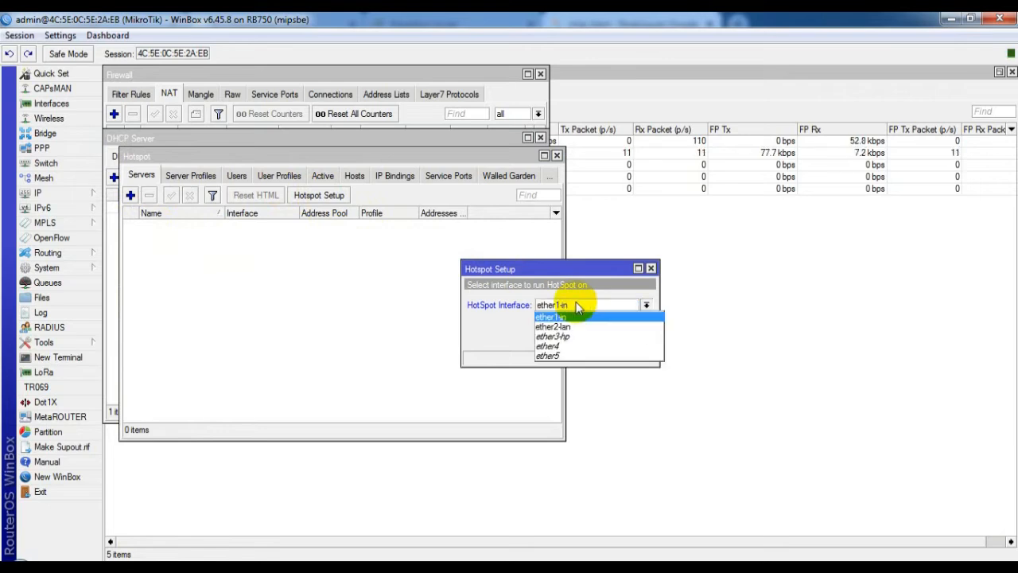
click(591, 338)
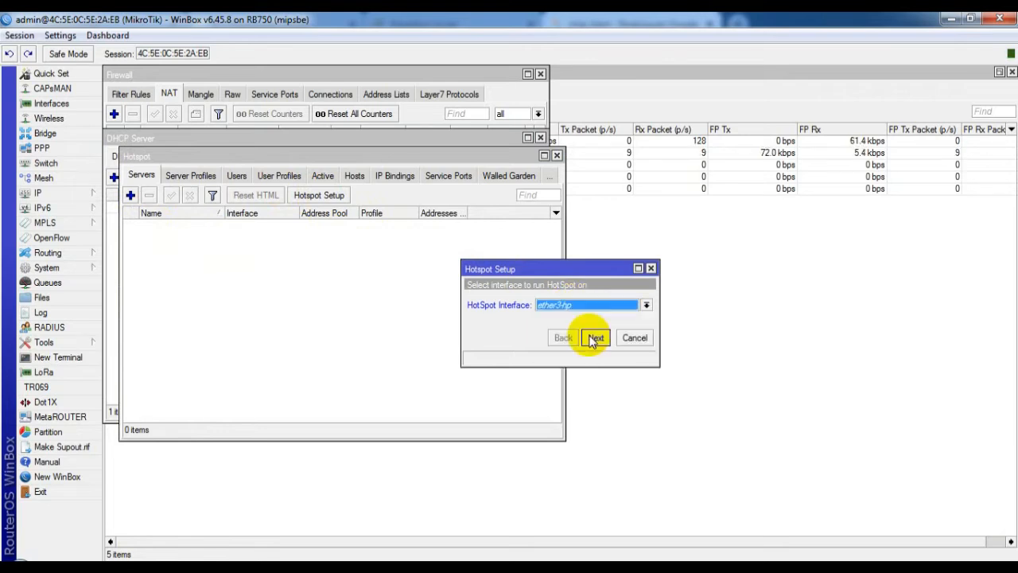
click(594, 338)
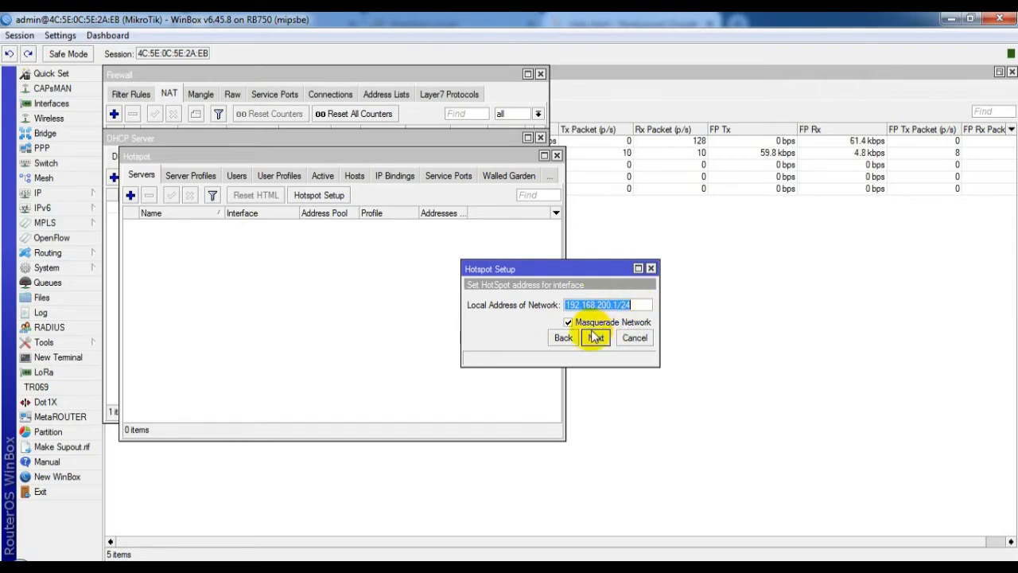
click(596, 338)
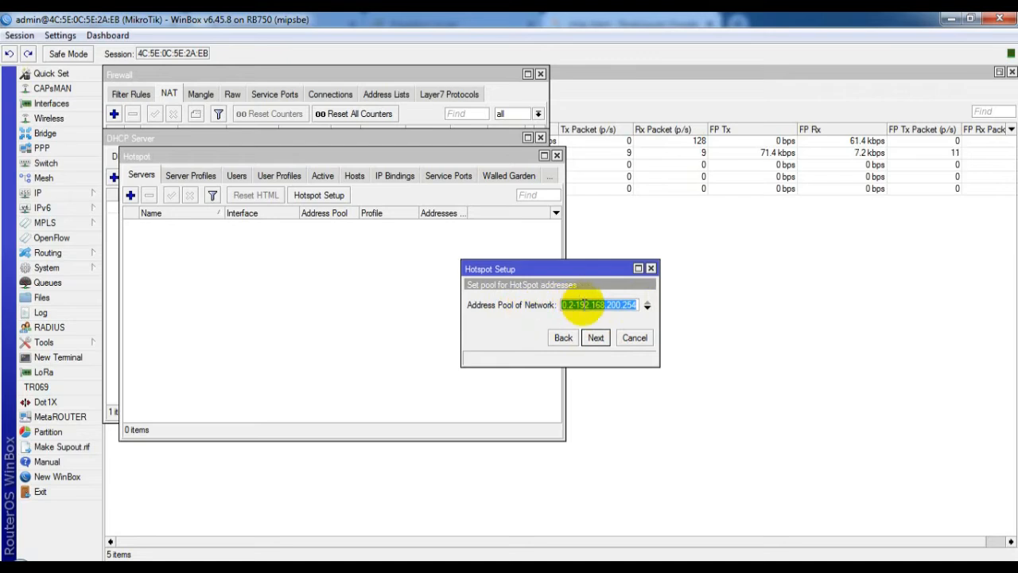
click(597, 337)
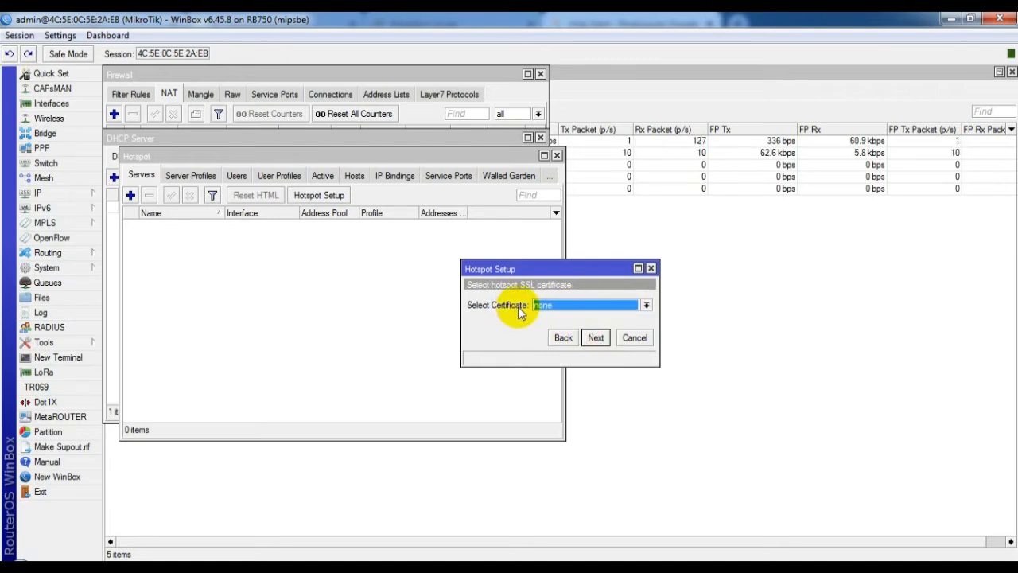
click(599, 337)
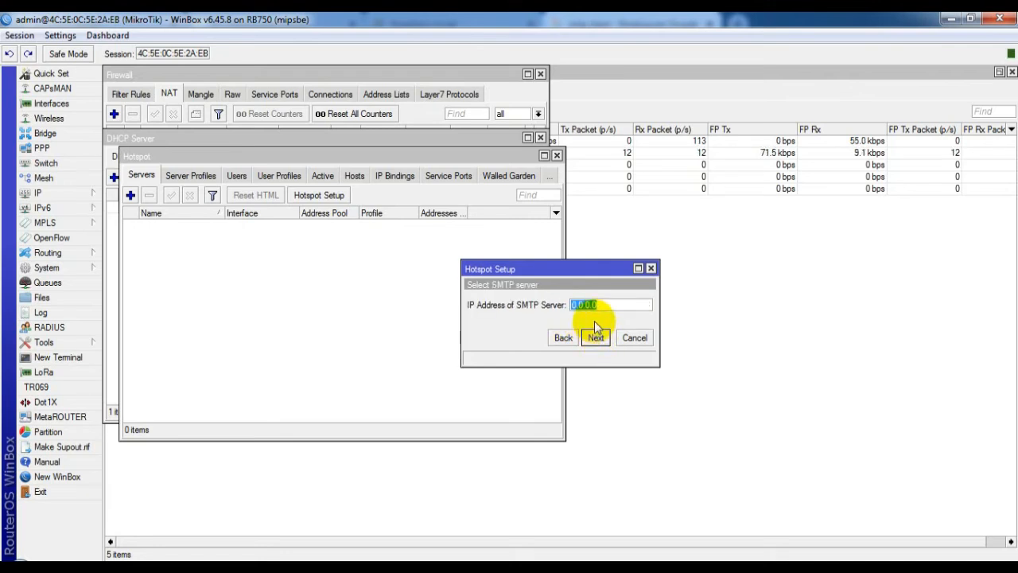
click(597, 337)
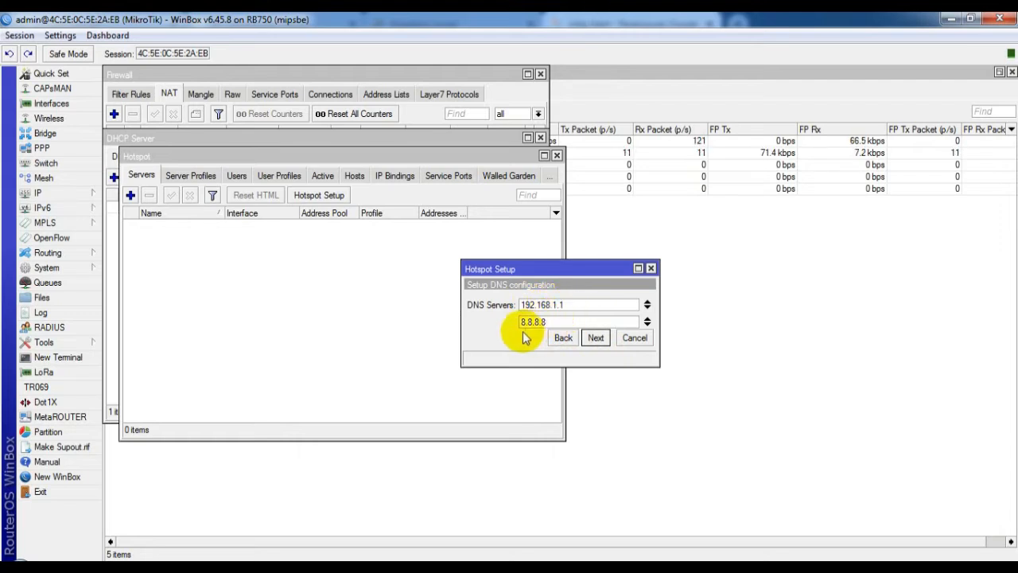
click(594, 338)
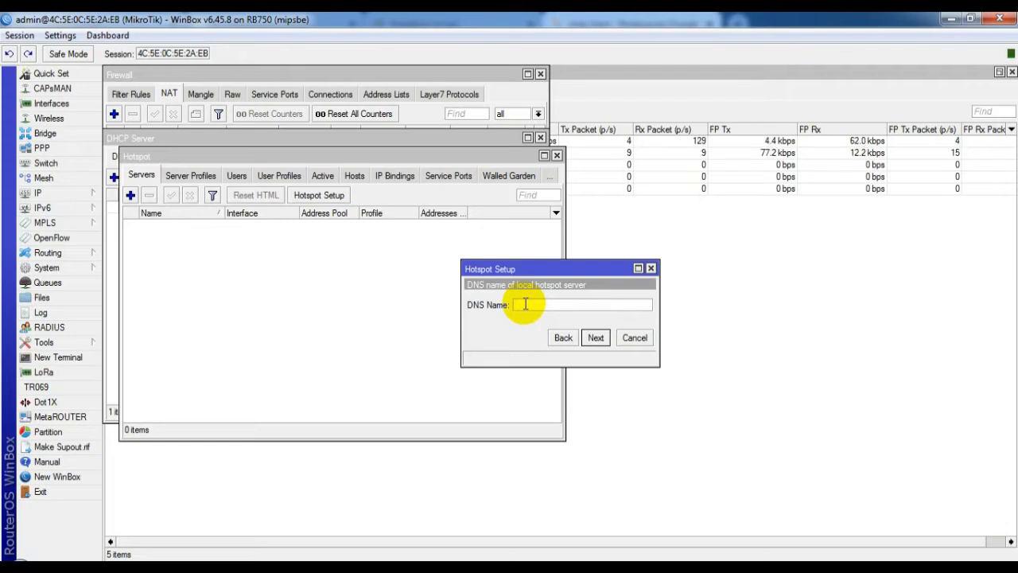
text(w.smkalw)
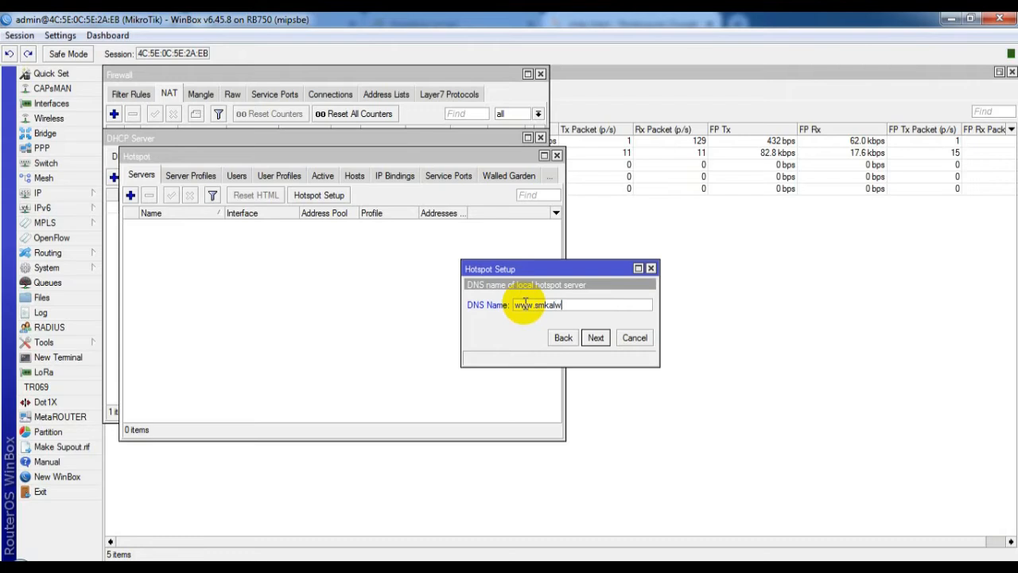
text(asliyah)
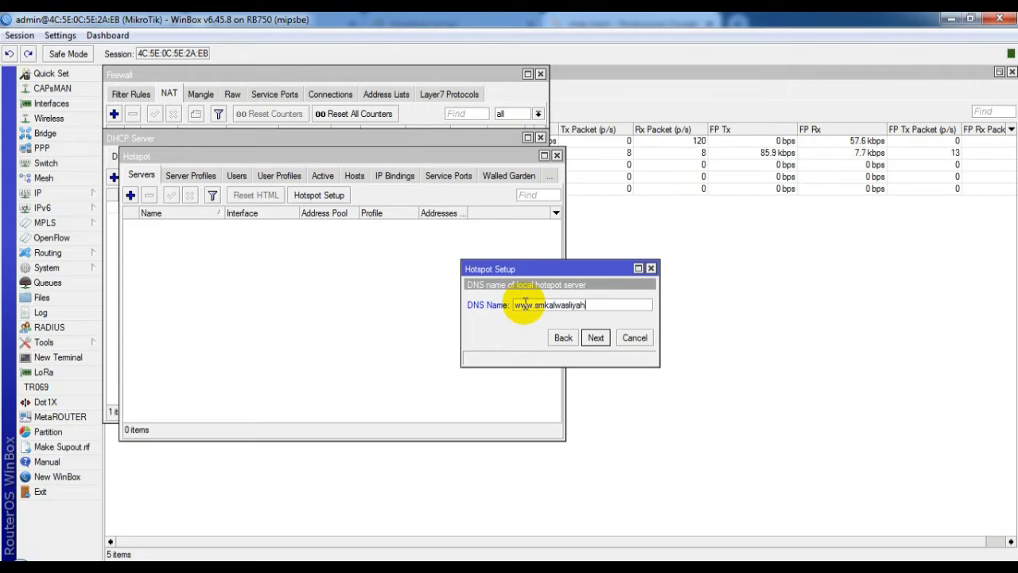
text(.sch.id)
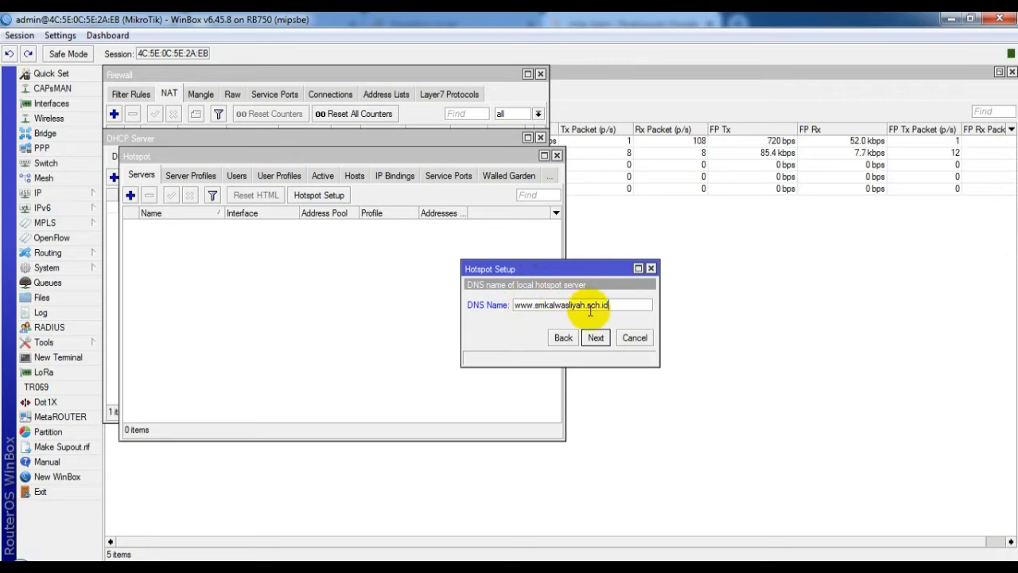
click(597, 339)
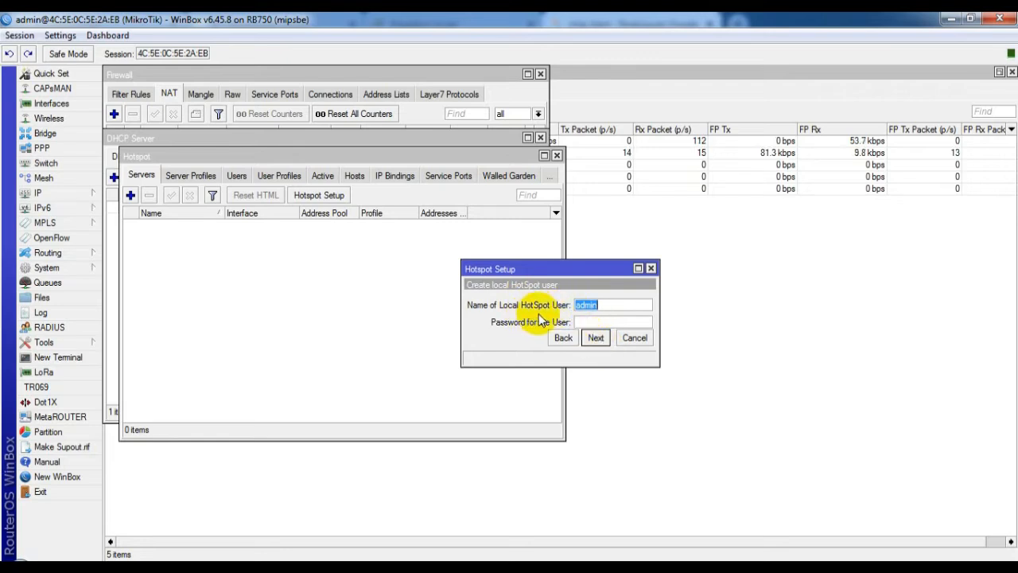
Step: Give the local hotspot user a password and complete the hotspot setup
click(585, 322)
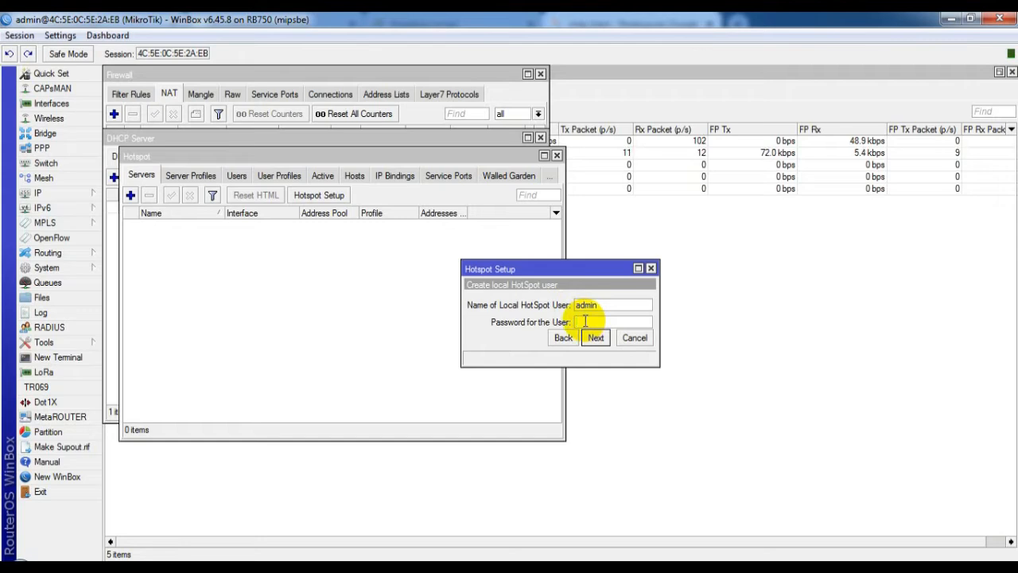
text(1234)
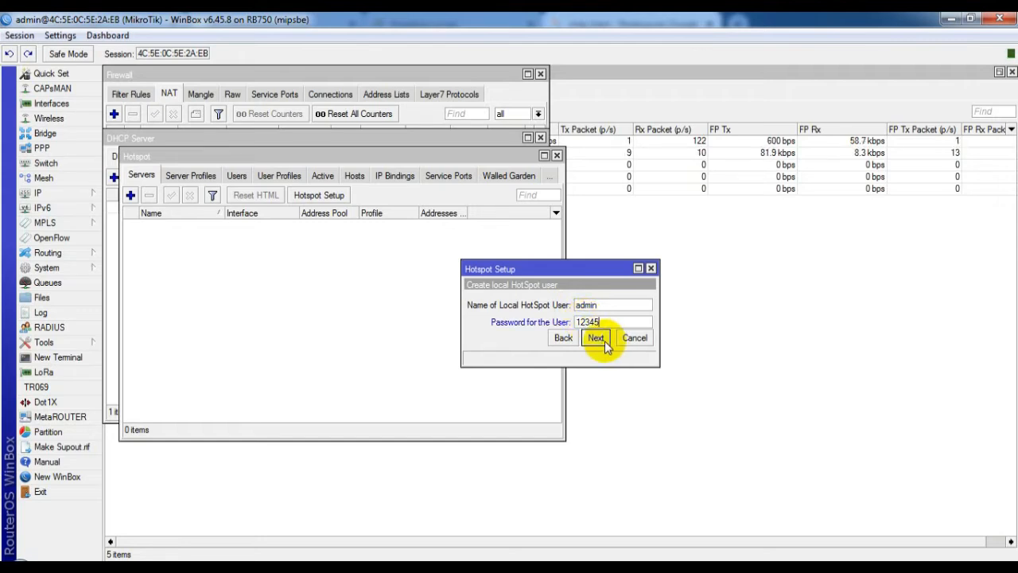
text(5)
click(597, 340)
click(596, 338)
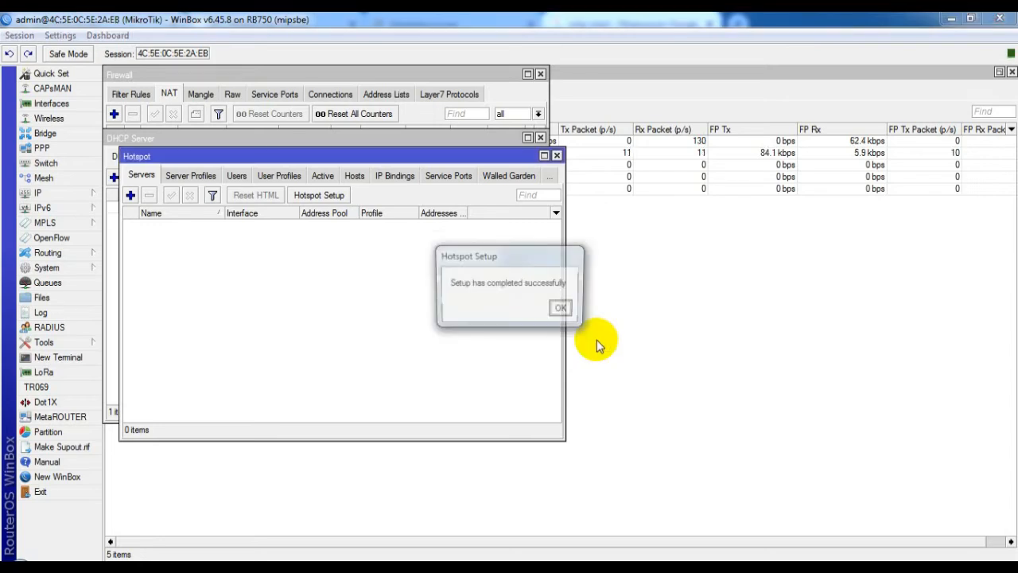
click(564, 310)
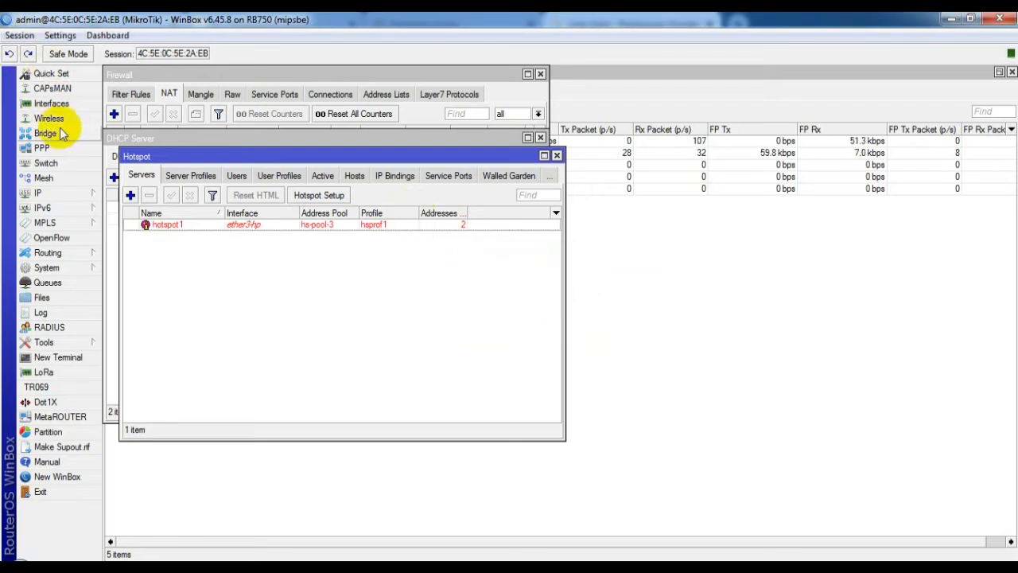
Step: Add a hotspot-service RADIUS server at 127.0.0.1 with a shared secret
click(49, 327)
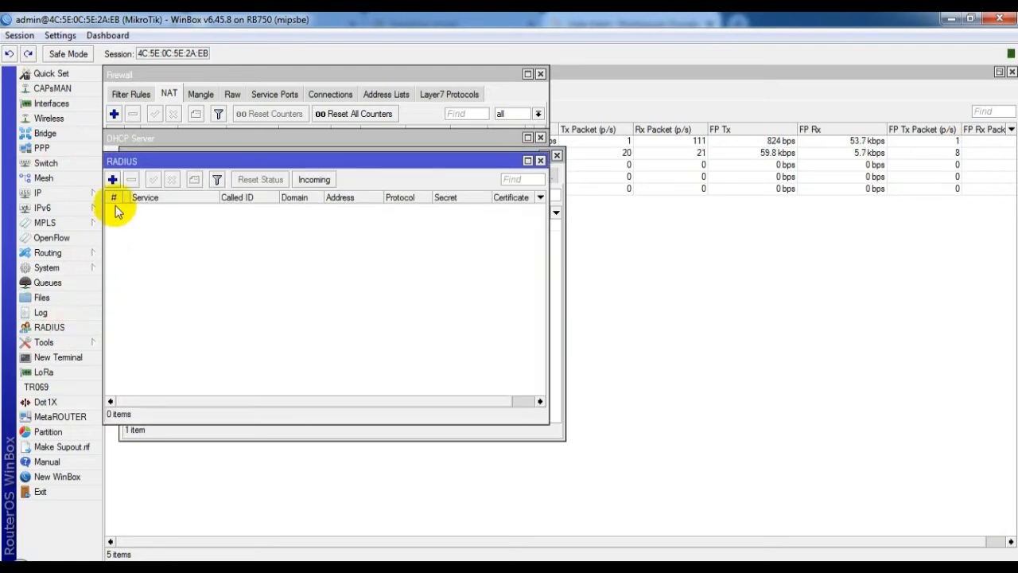
click(112, 180)
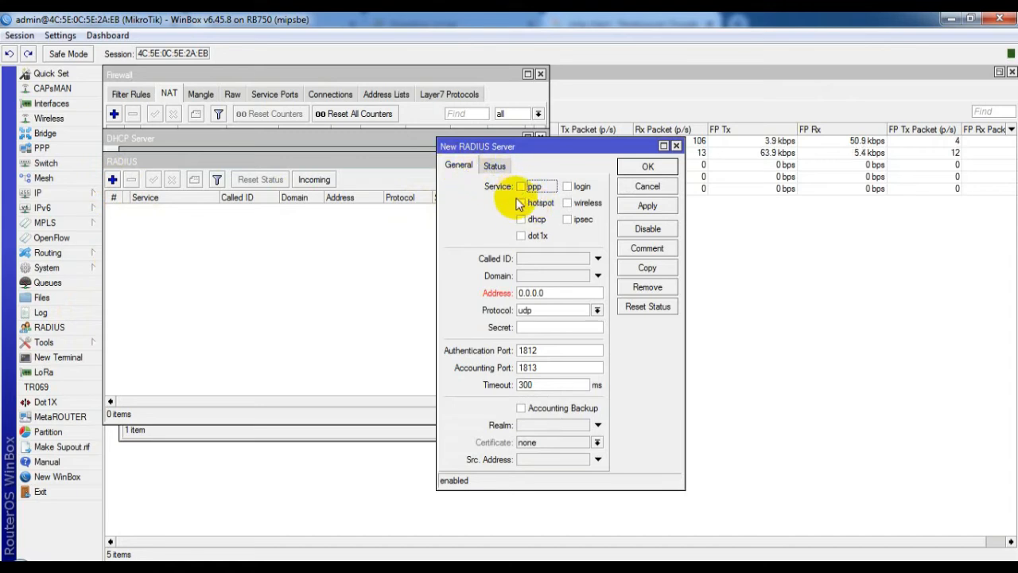
click(522, 203)
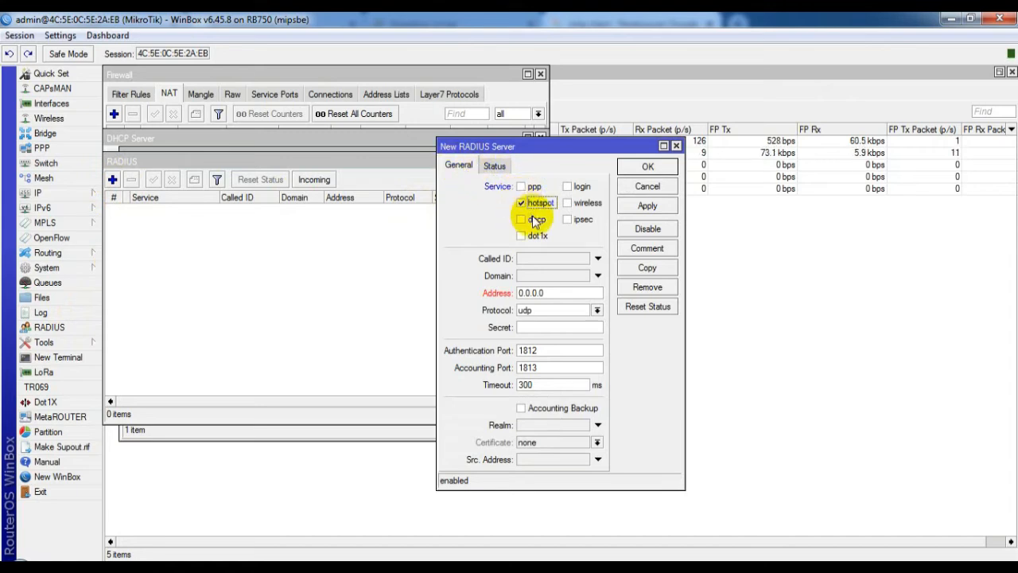
click(549, 289)
drag(547, 291, 499, 284)
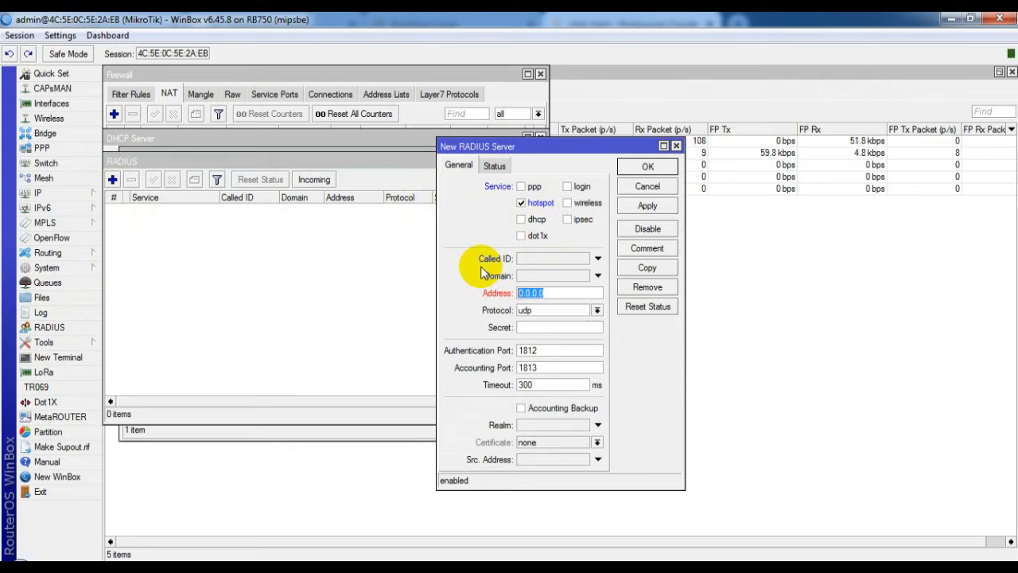
text(127.)
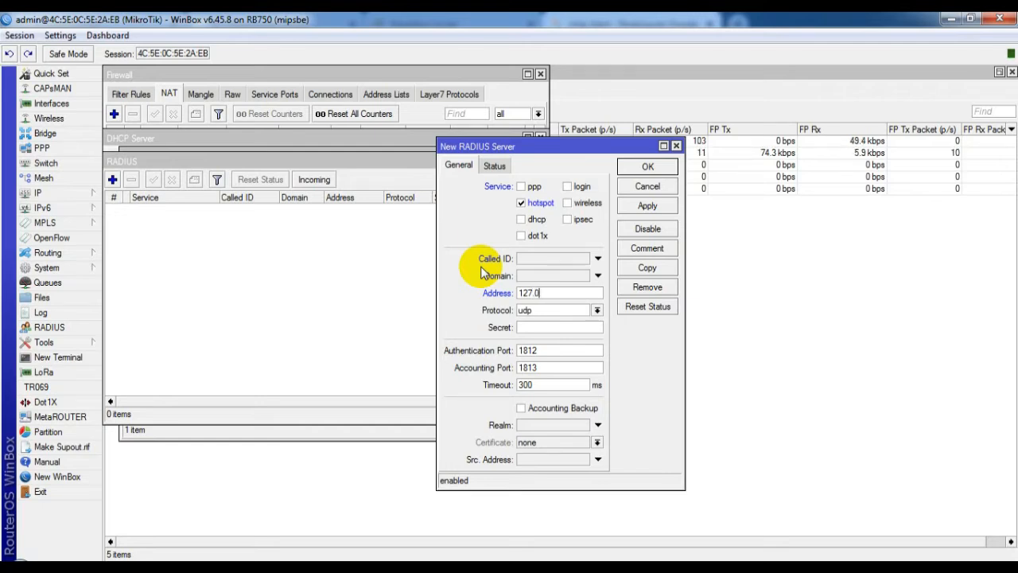
text(0.0.1)
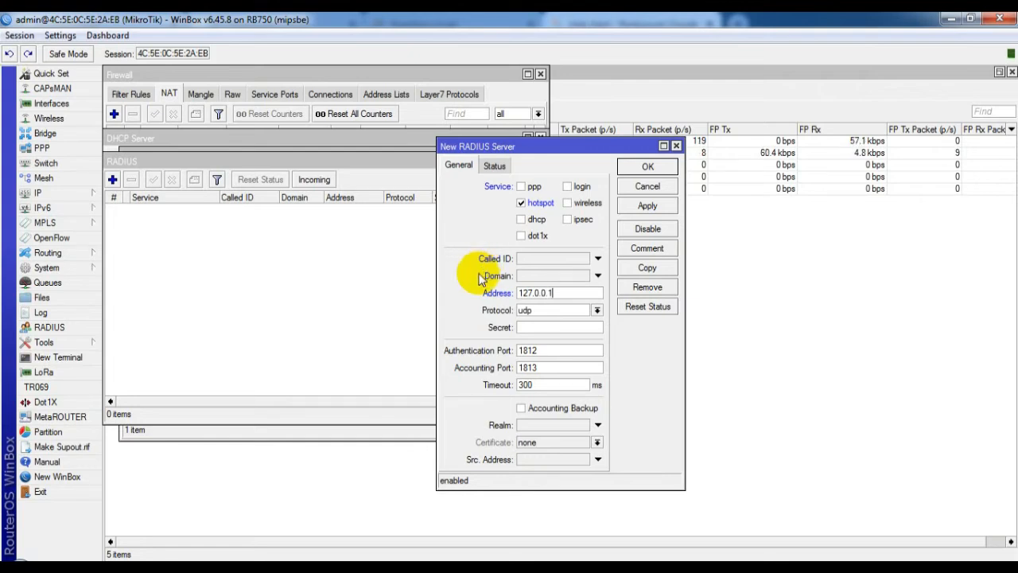
click(530, 327)
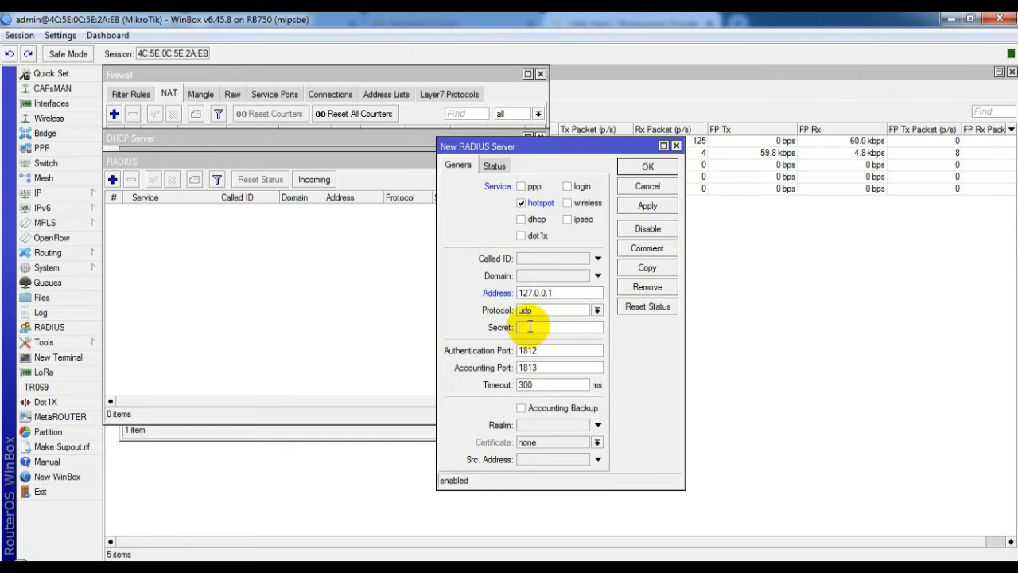
text(1******)
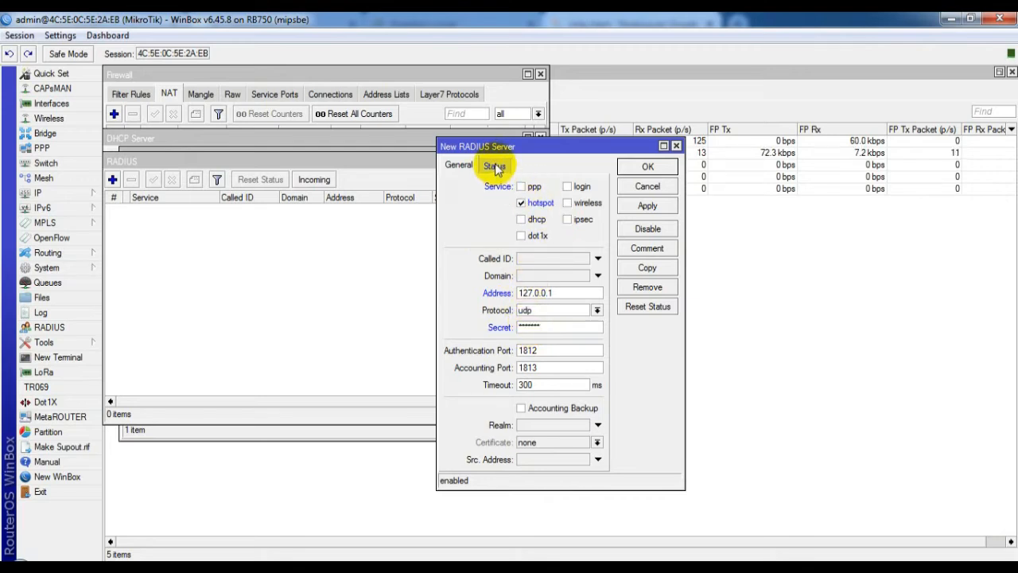
click(495, 166)
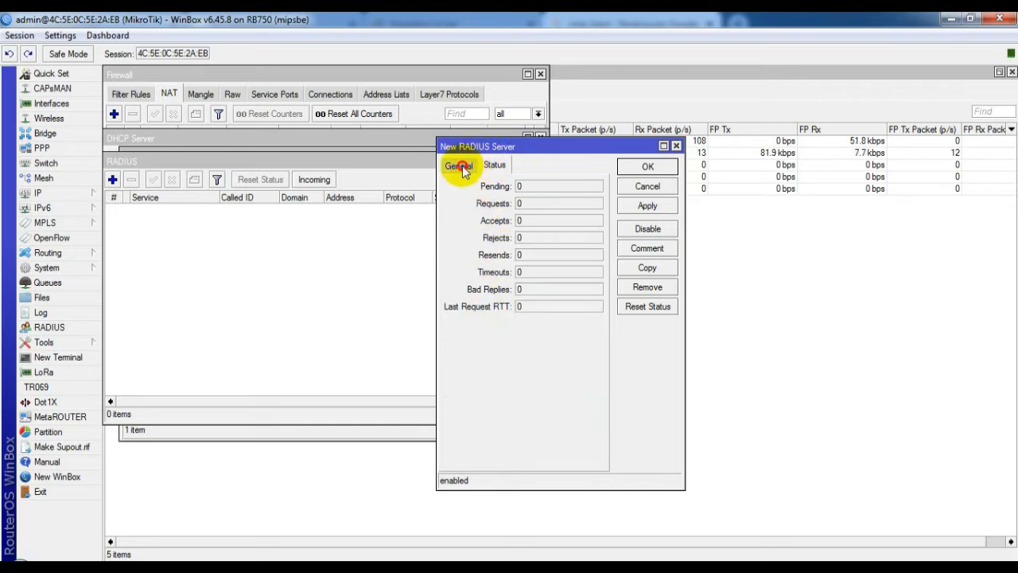
click(462, 165)
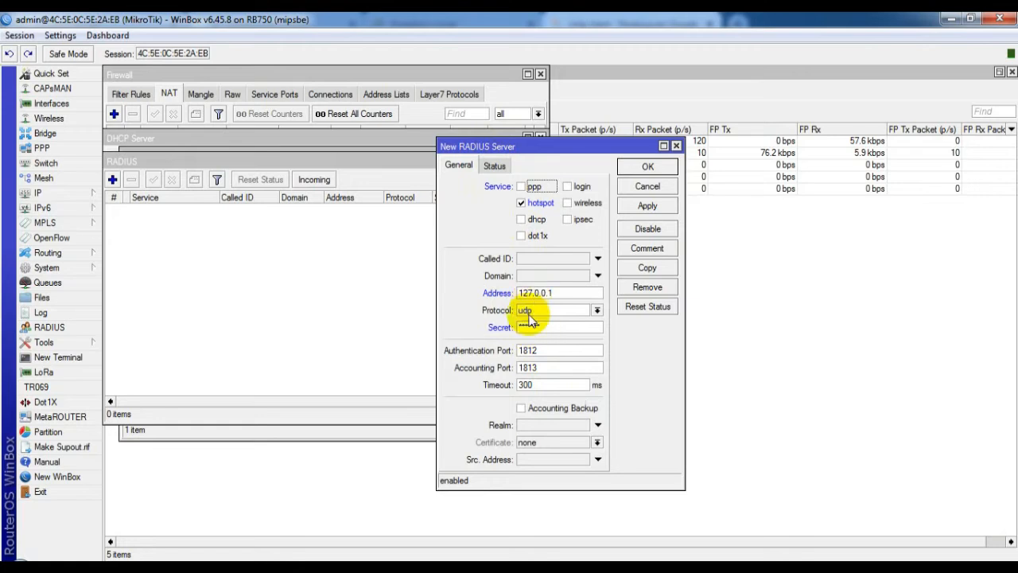
click(647, 165)
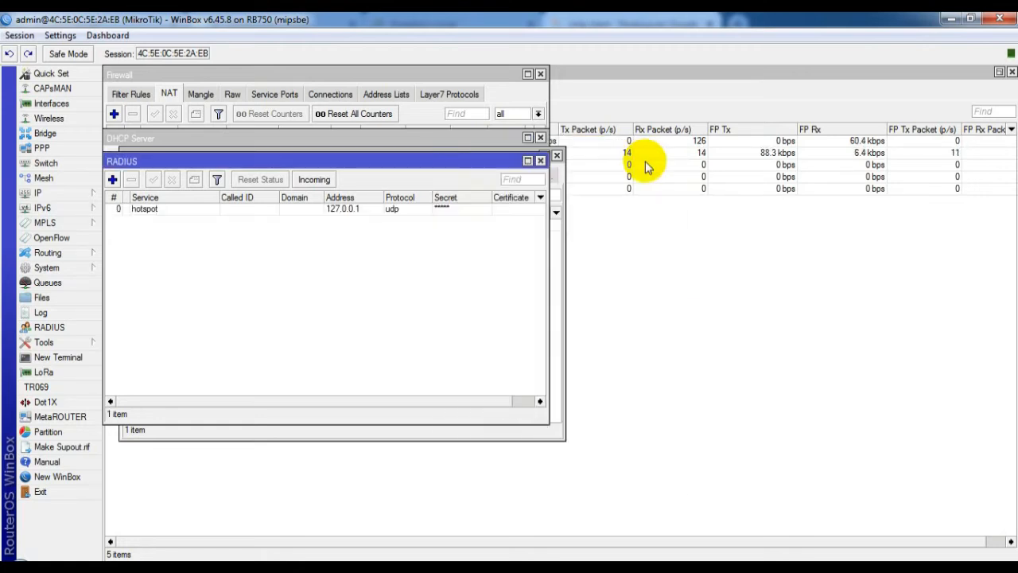
Step: Open the hsprof1 hotspot server profile
click(52, 193)
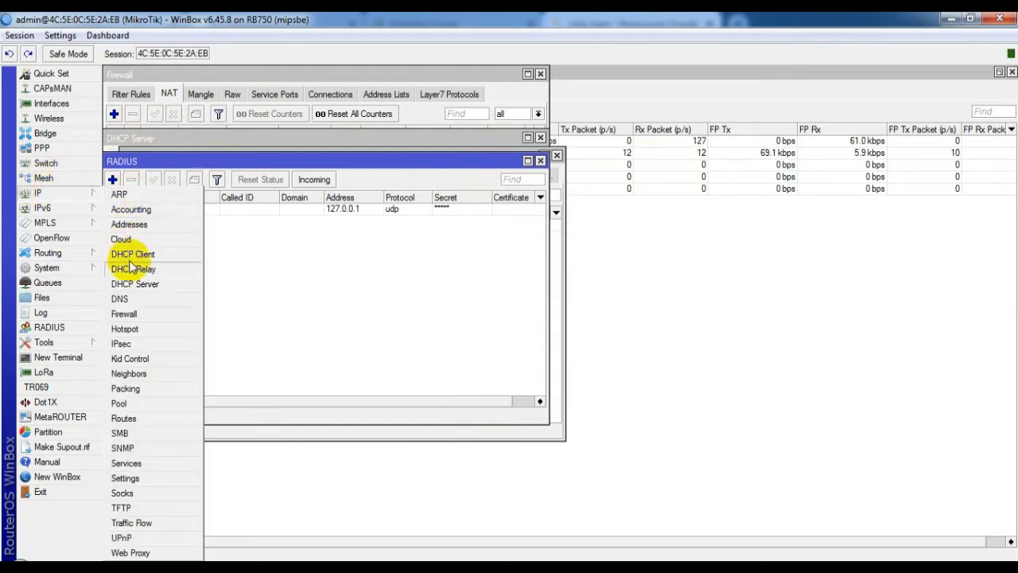
click(144, 330)
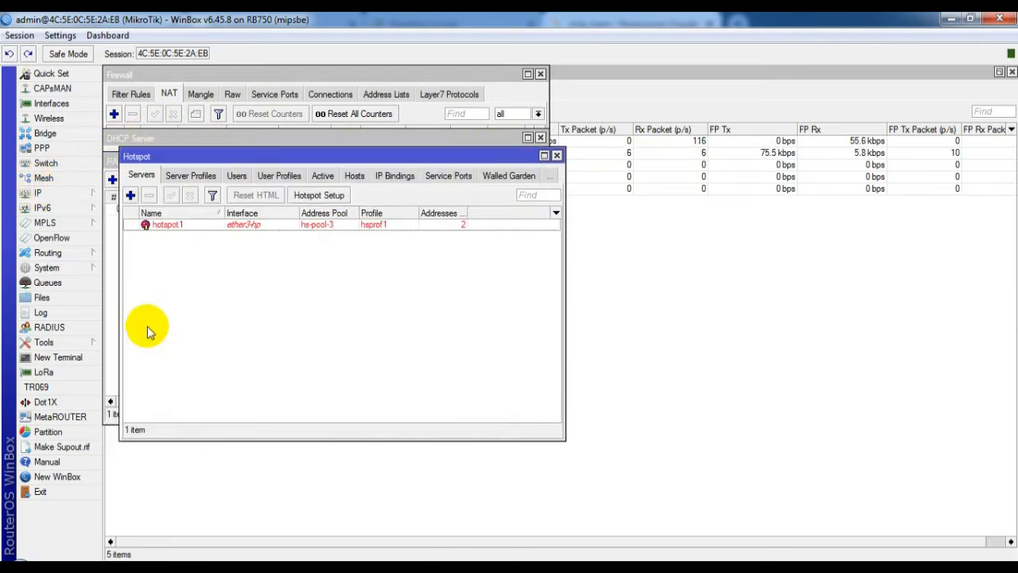
click(190, 177)
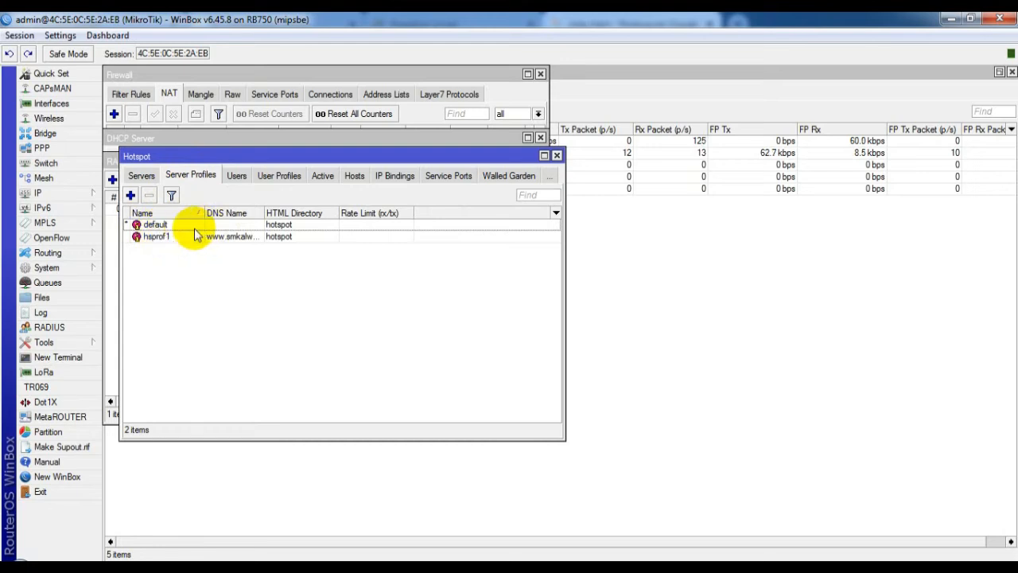
click(235, 241)
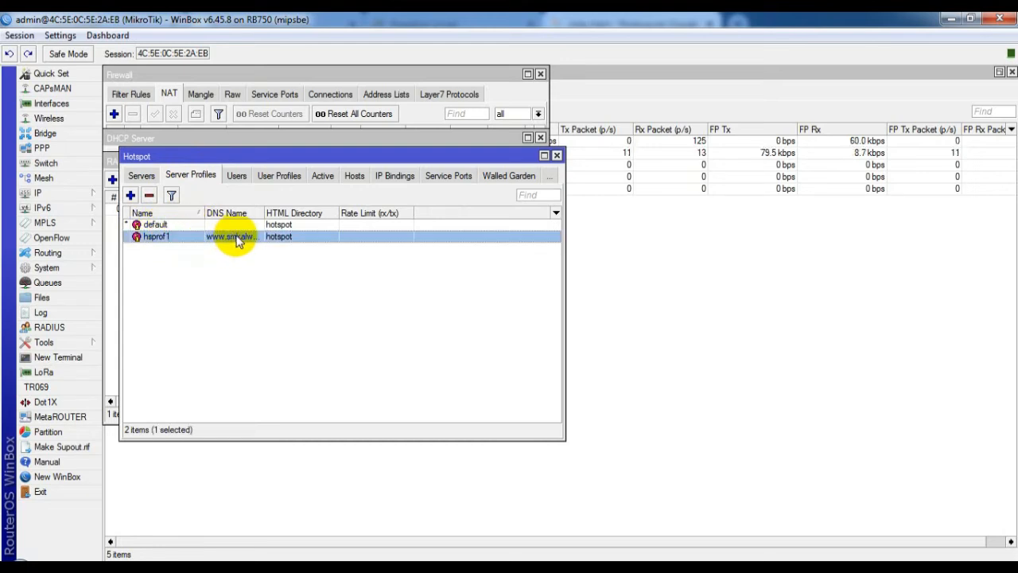
double_click(239, 241)
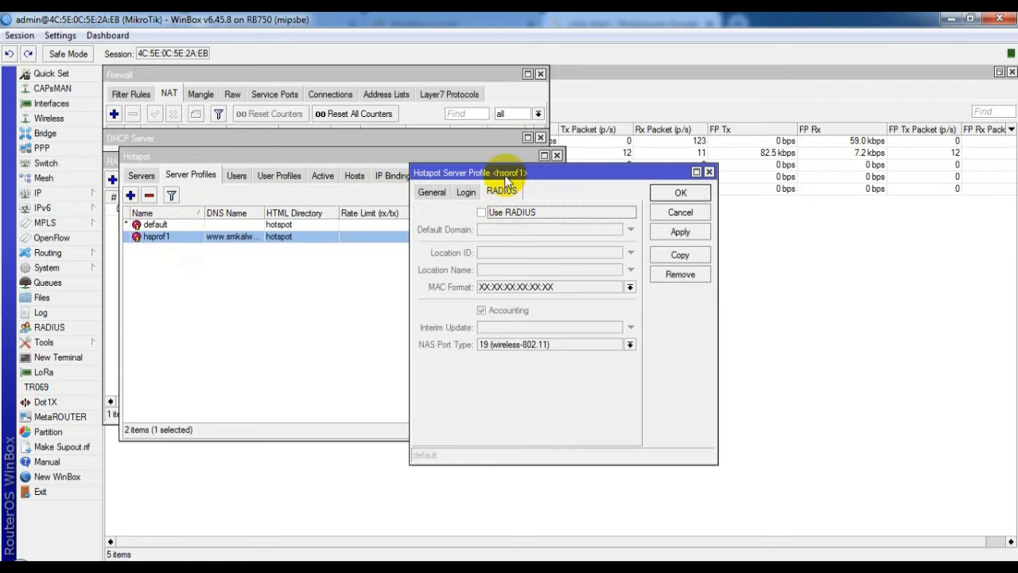
Step: Enable Use RADIUS and disable Cookie login in hsprof1, save, then switch to the Chrome sntp search
click(483, 212)
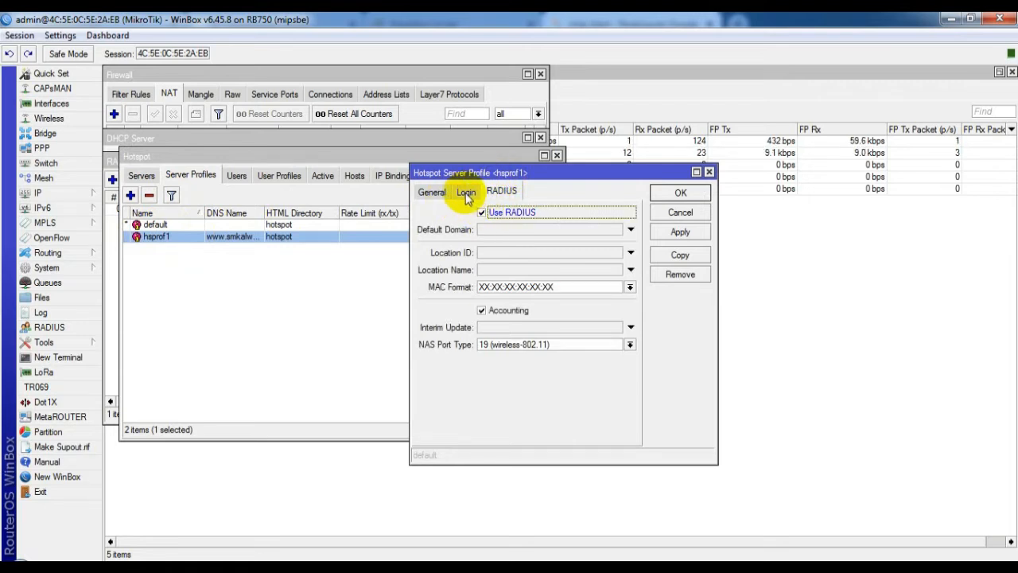
click(466, 193)
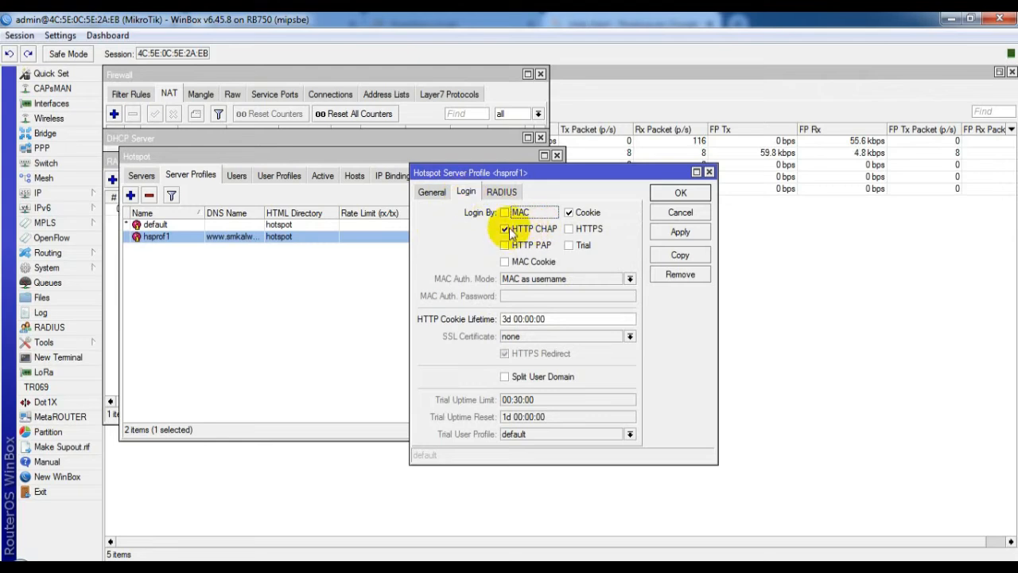
click(570, 213)
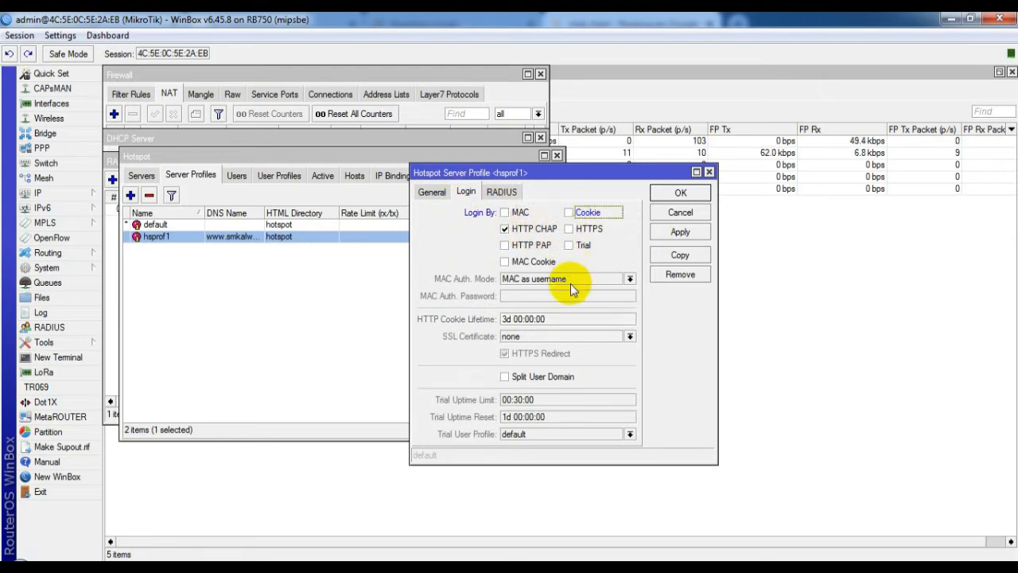
click(434, 193)
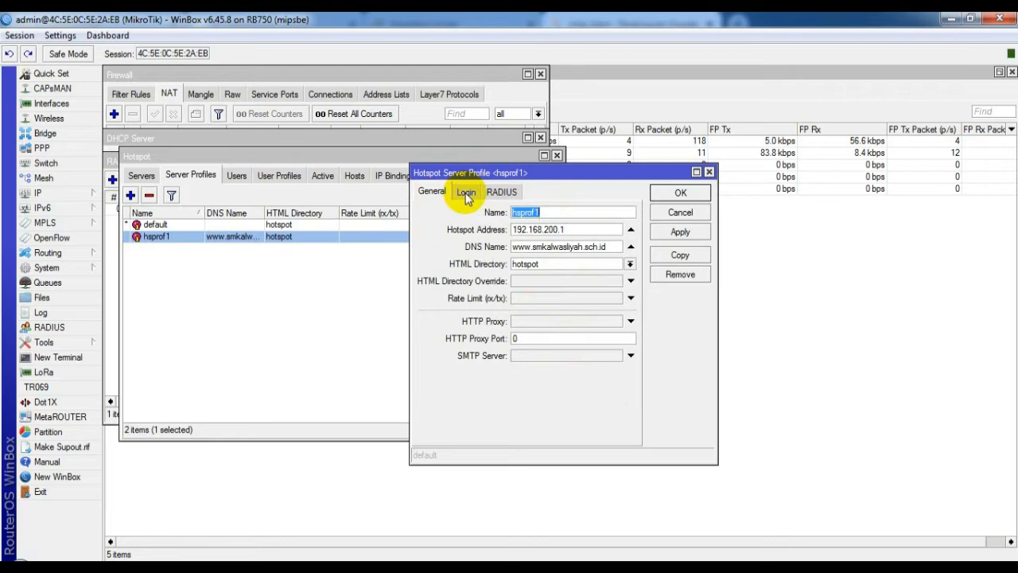
click(466, 193)
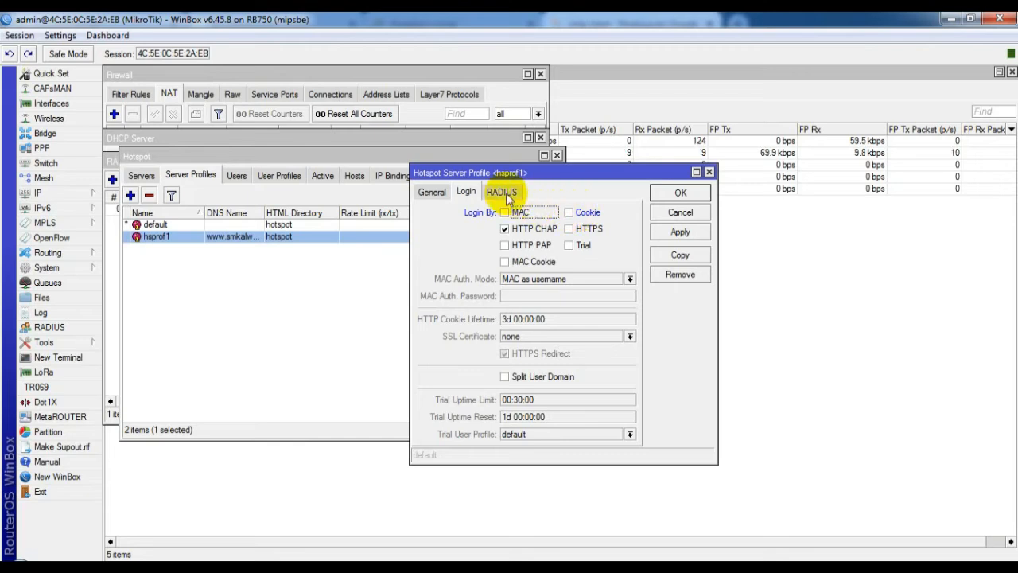
click(505, 195)
click(497, 215)
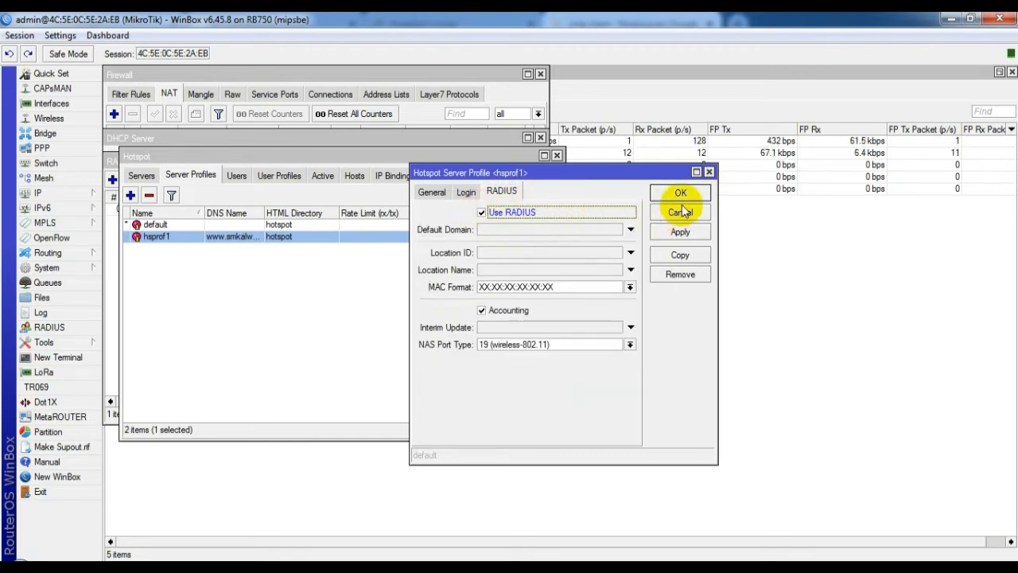
click(683, 231)
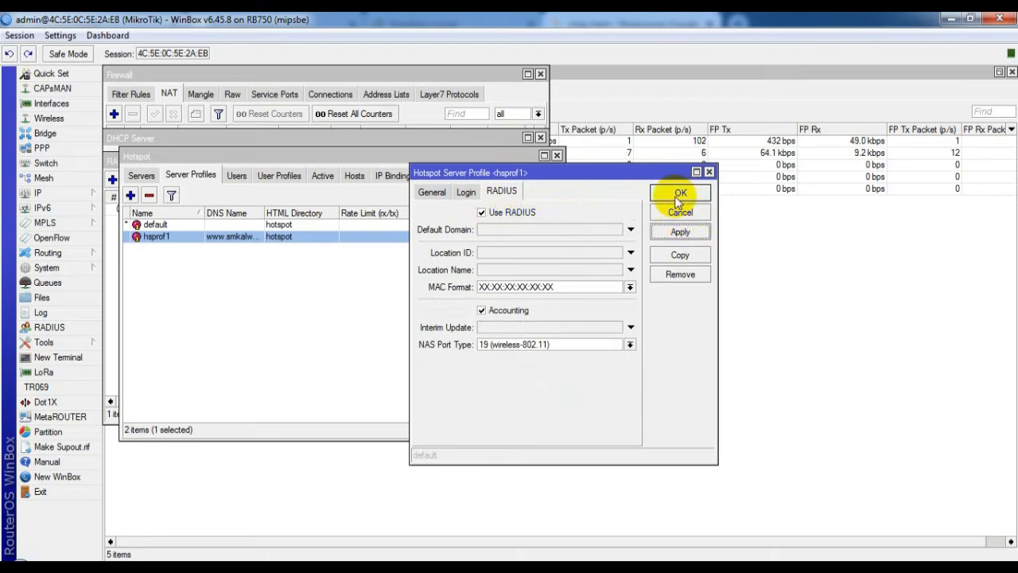
click(680, 195)
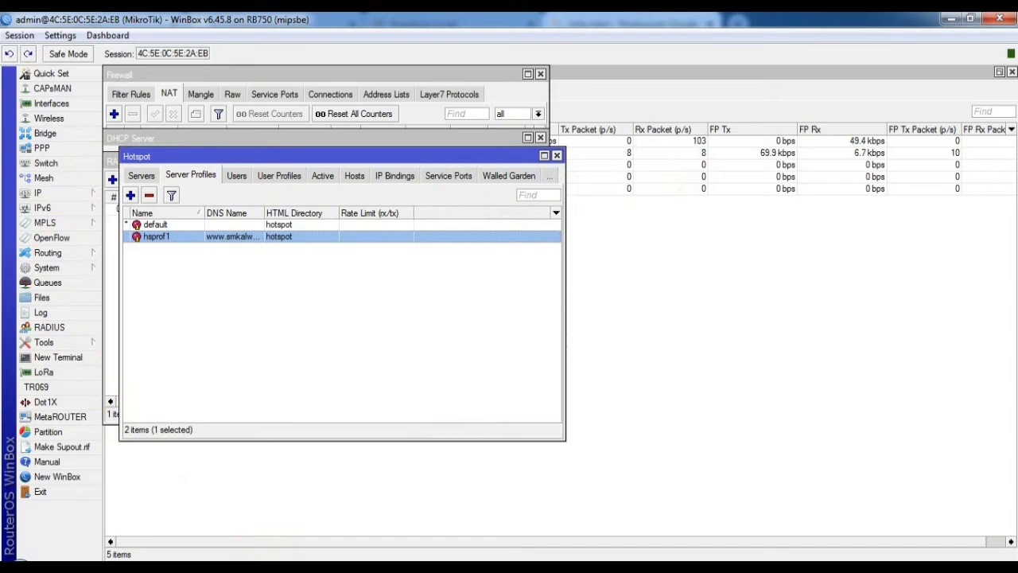
click(296, 466)
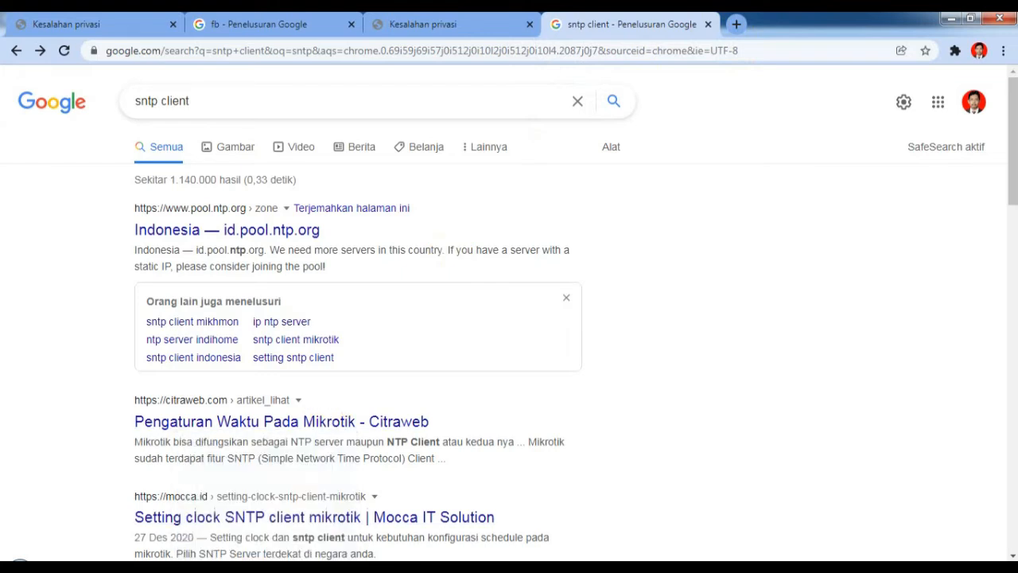
click(337, 567)
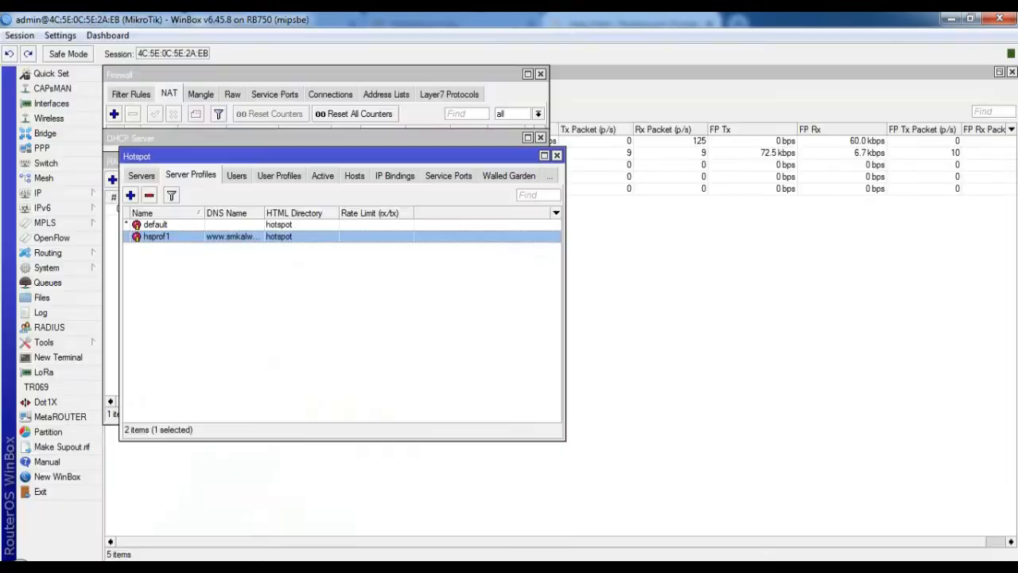
Step: Run 'tool user-manager database clear' in a new terminal and confirm with y
click(61, 357)
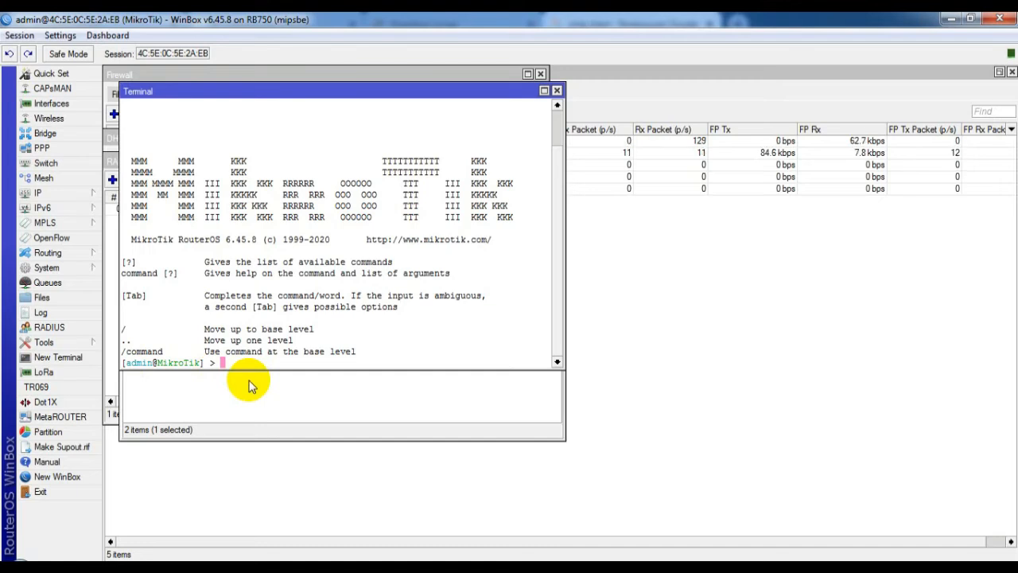
text(tool use)
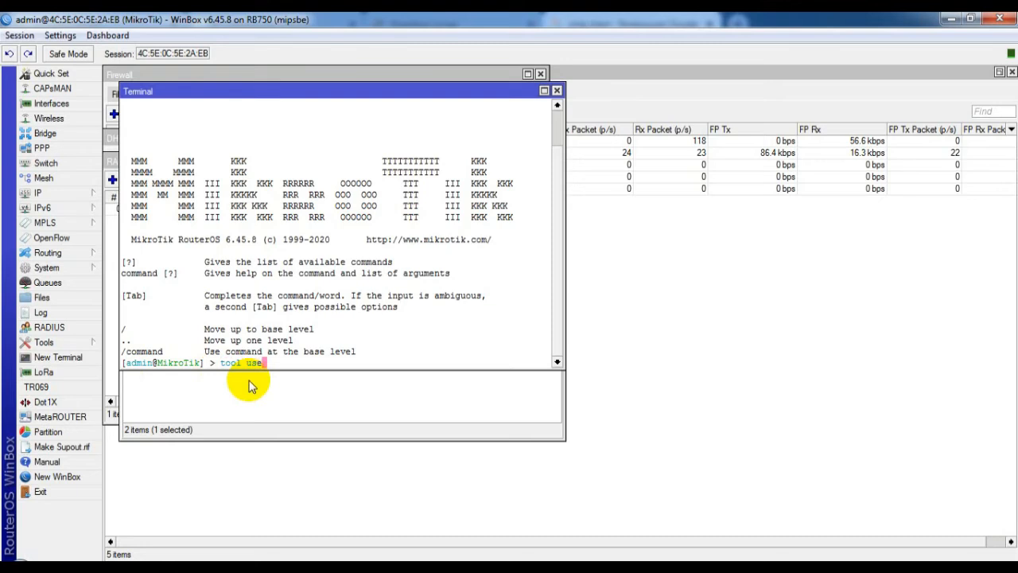
text(r-manag)
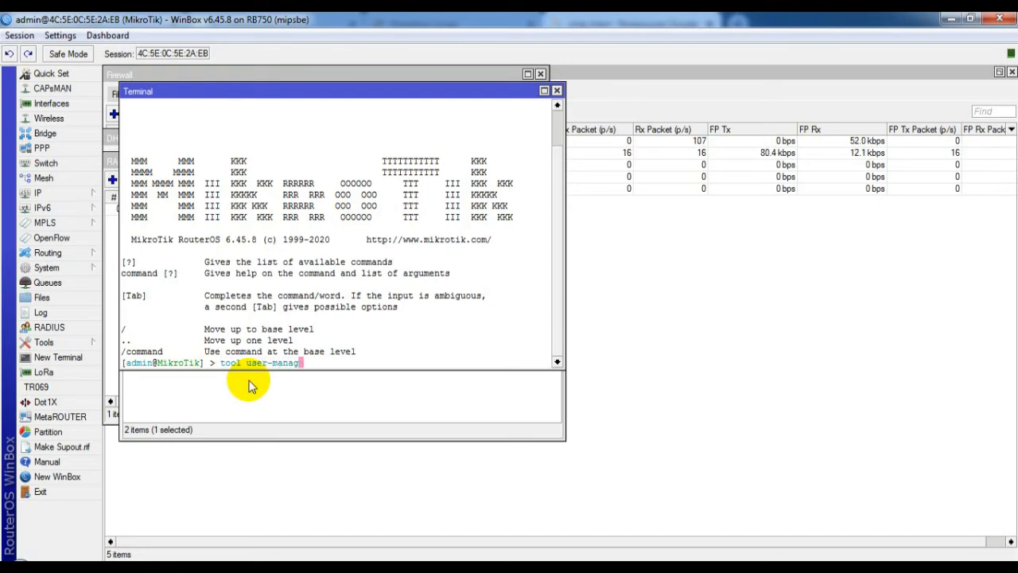
text(er d)
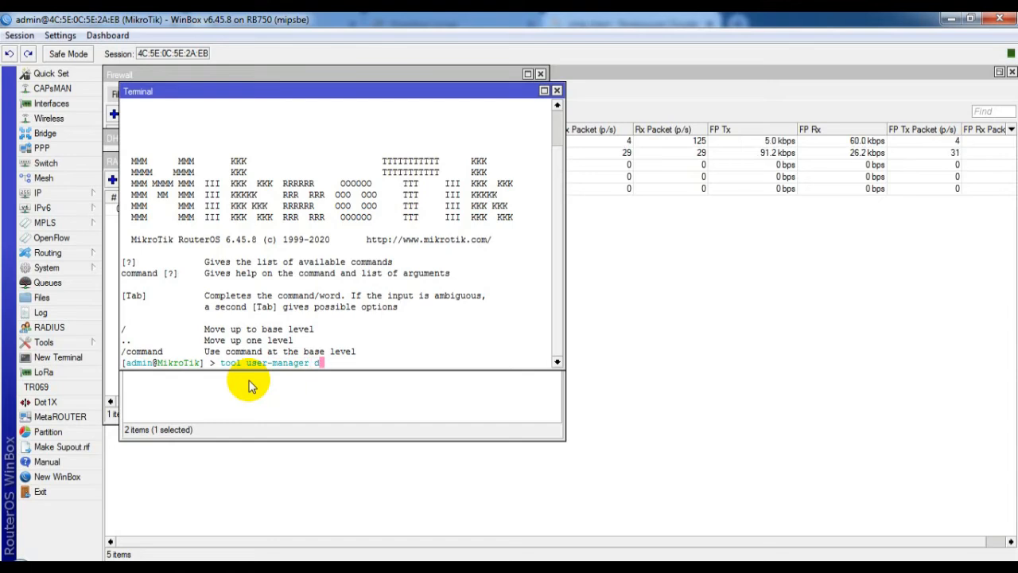
text(atabse )
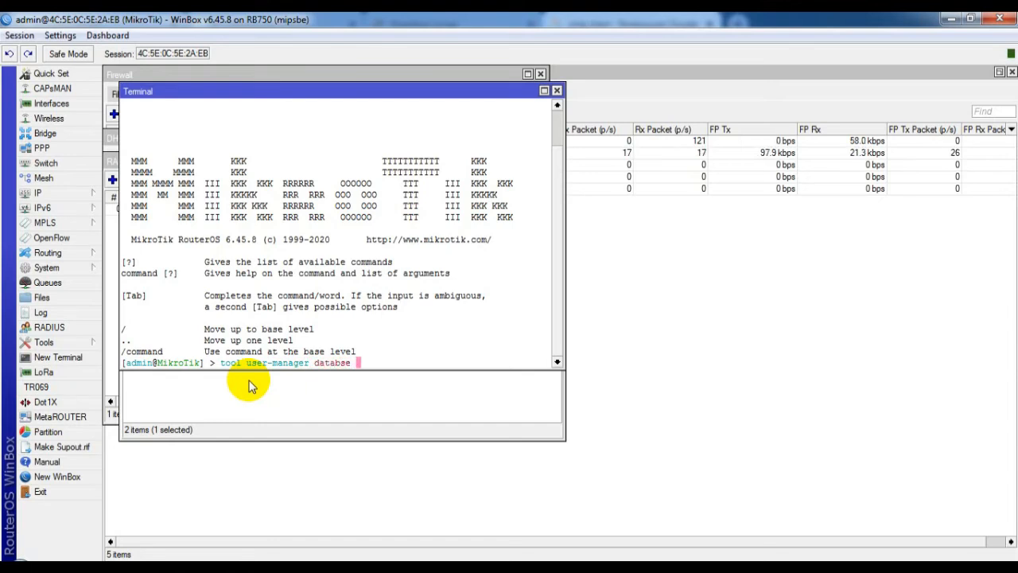
text(clear-----)
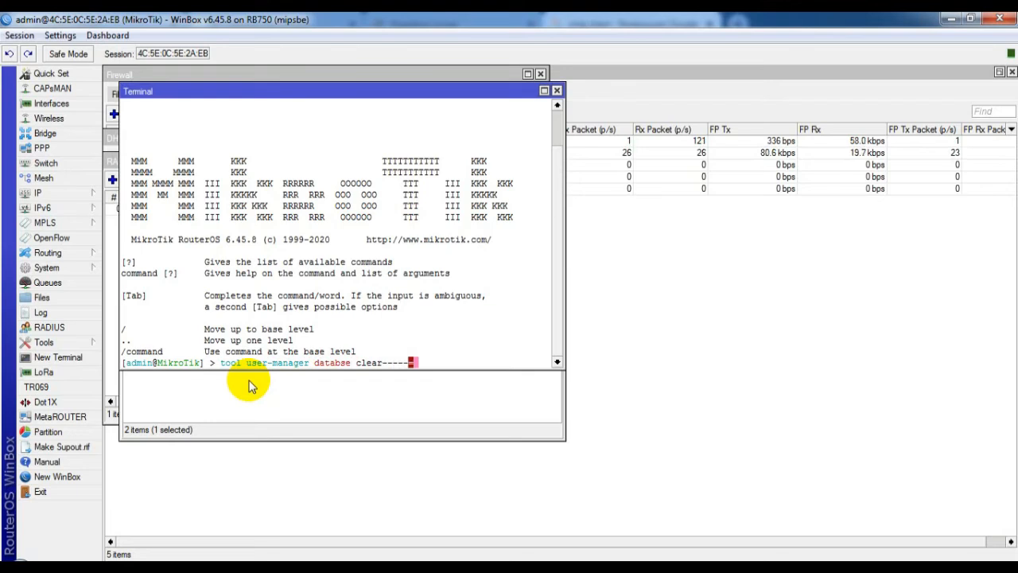
key(BackSpace)
key(BackSpace)
key(BackSpace)
key(BackSpace)
key(BackSpace)
key(BackSpace)
key(BackSpace)
key(BackSpace)
key(BackSpace)
key(BackSpace)
key(BackSpace)
key(BackSpace)
key(BackSpace)
key(BackSpace)
key(BackSpace)
key(BackSpace)
key(BackSpace)
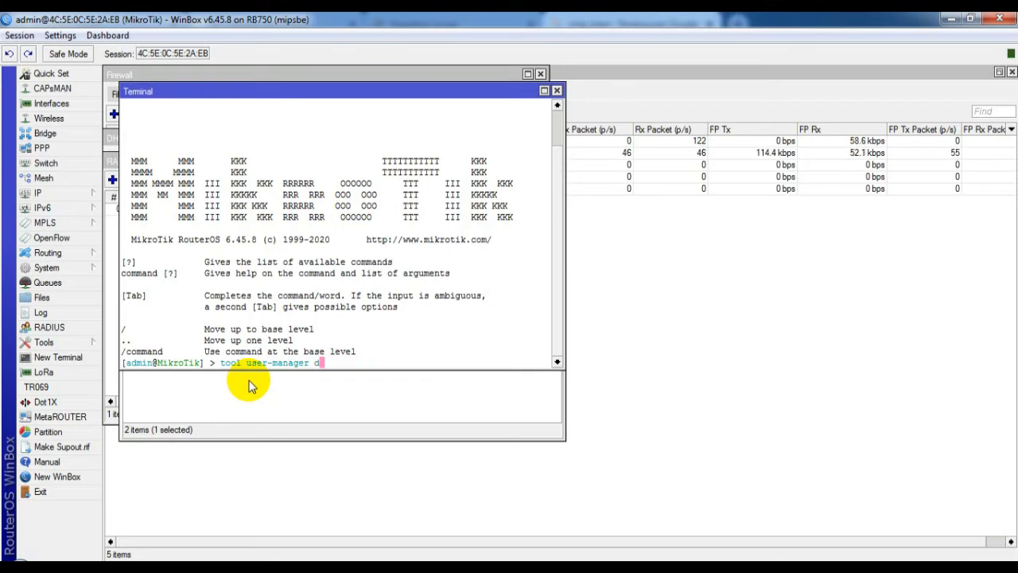
text(ata)
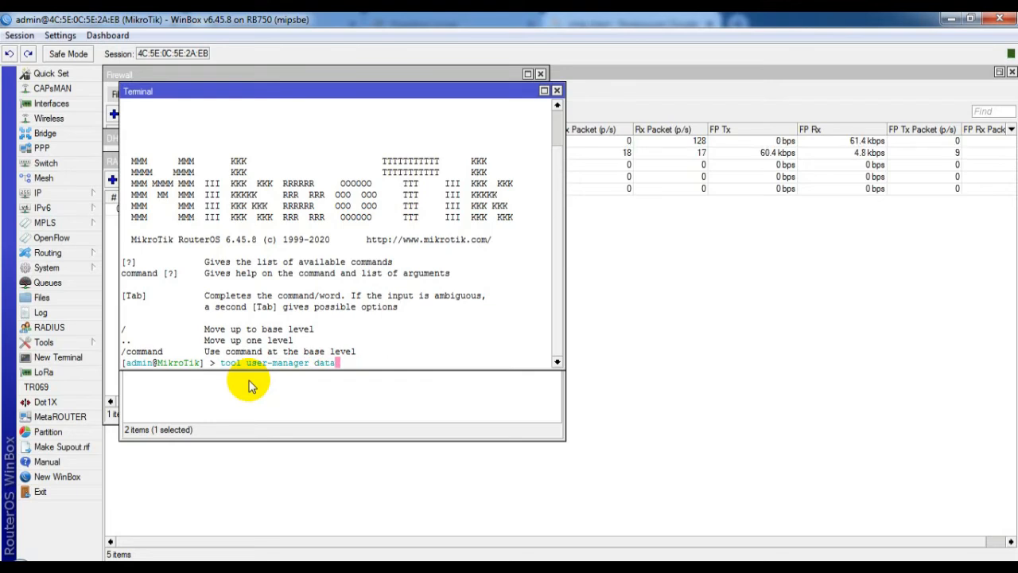
text(base)
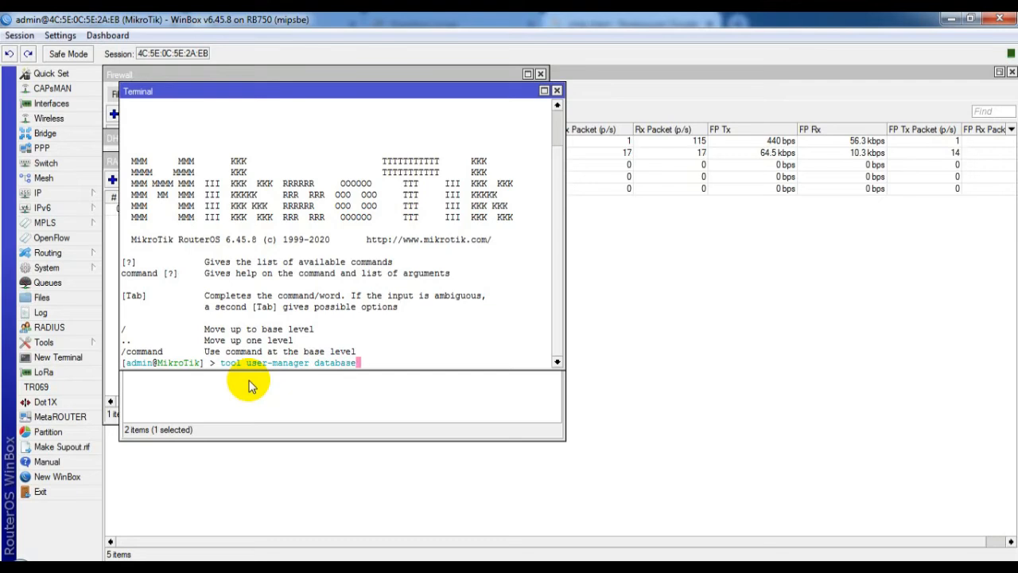
text( clear)
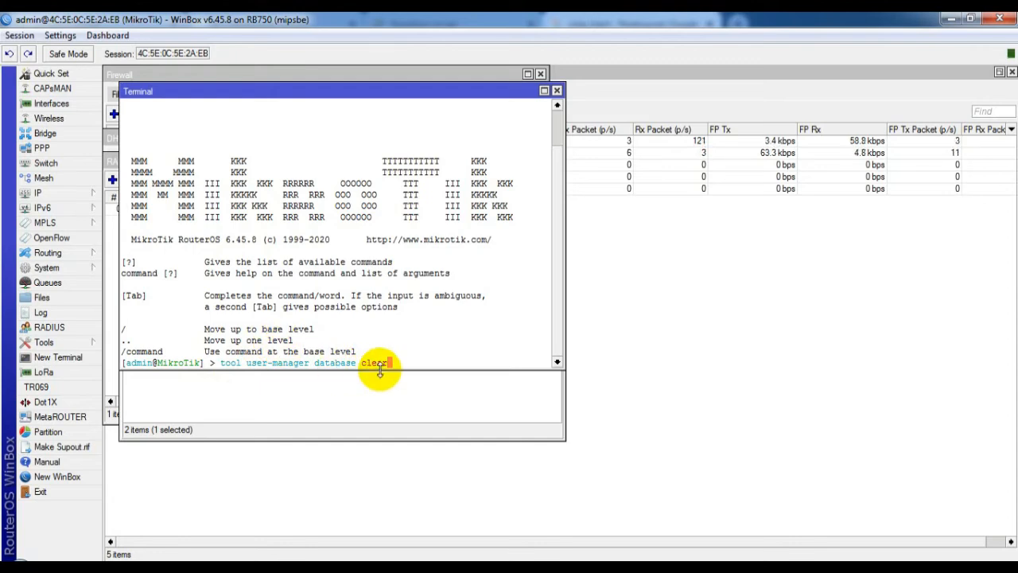
key(Return)
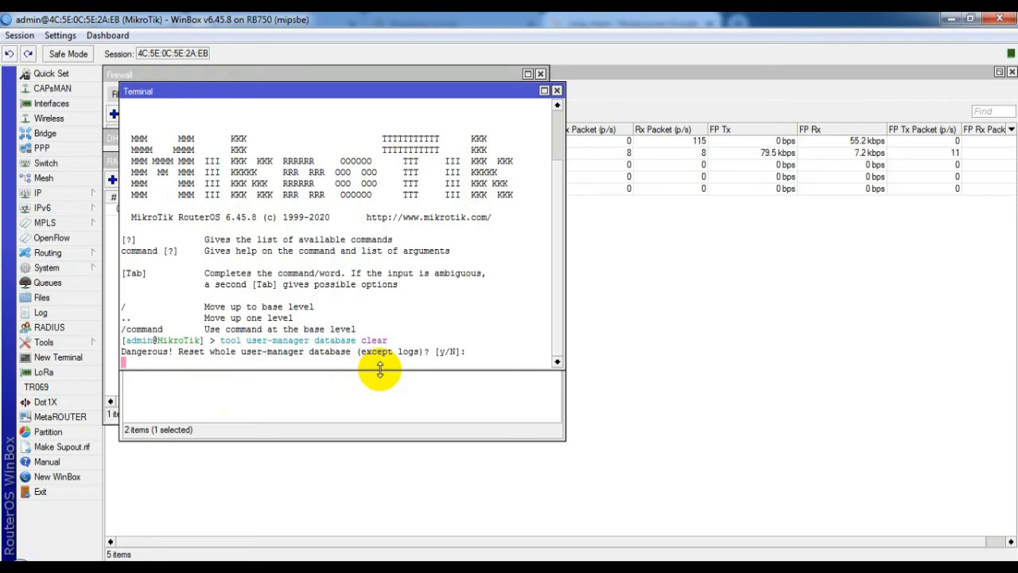
text(y)
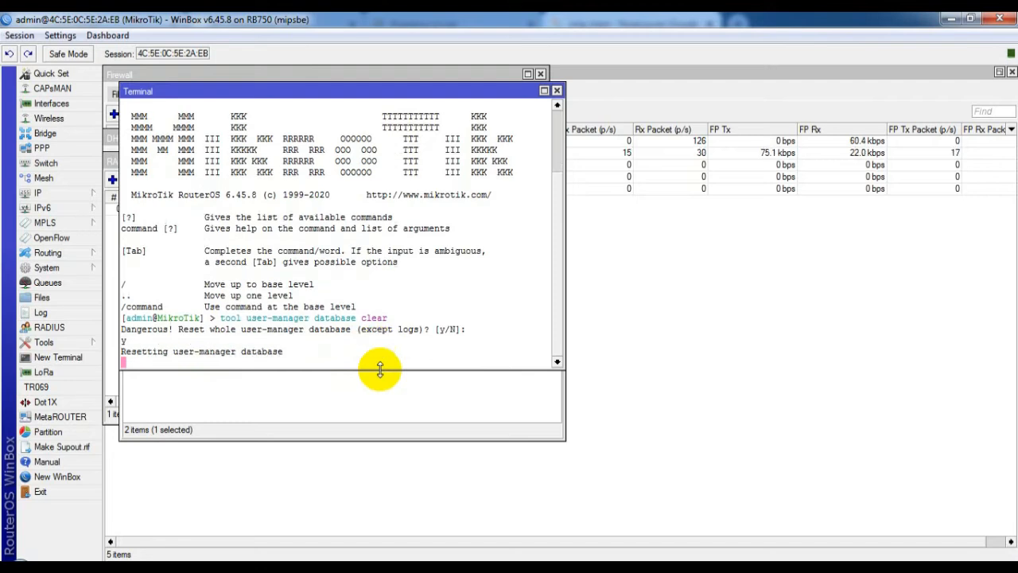
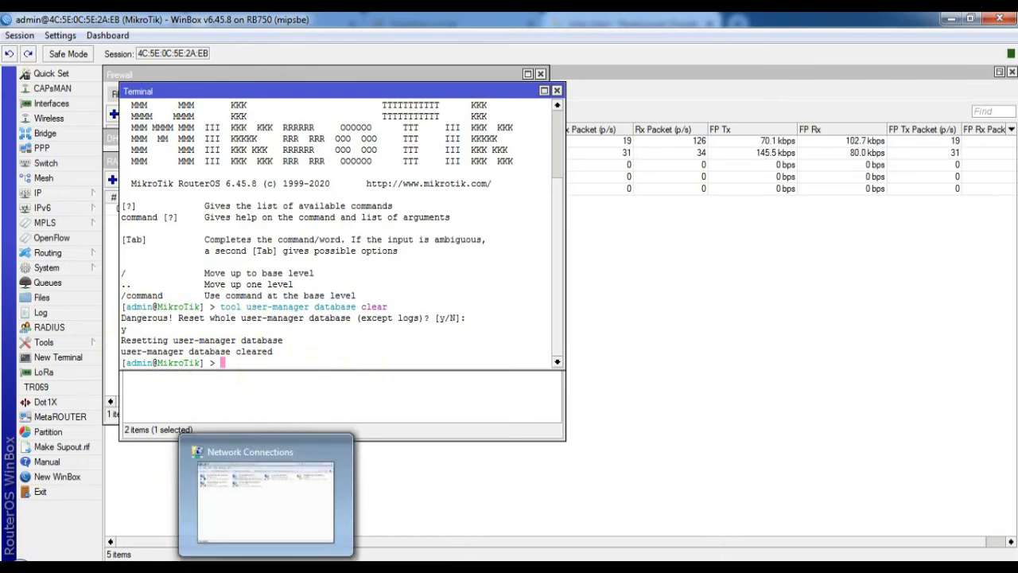
Step: Switch from WinBox to Chrome, which shows the 'sntp client' search results
click(301, 567)
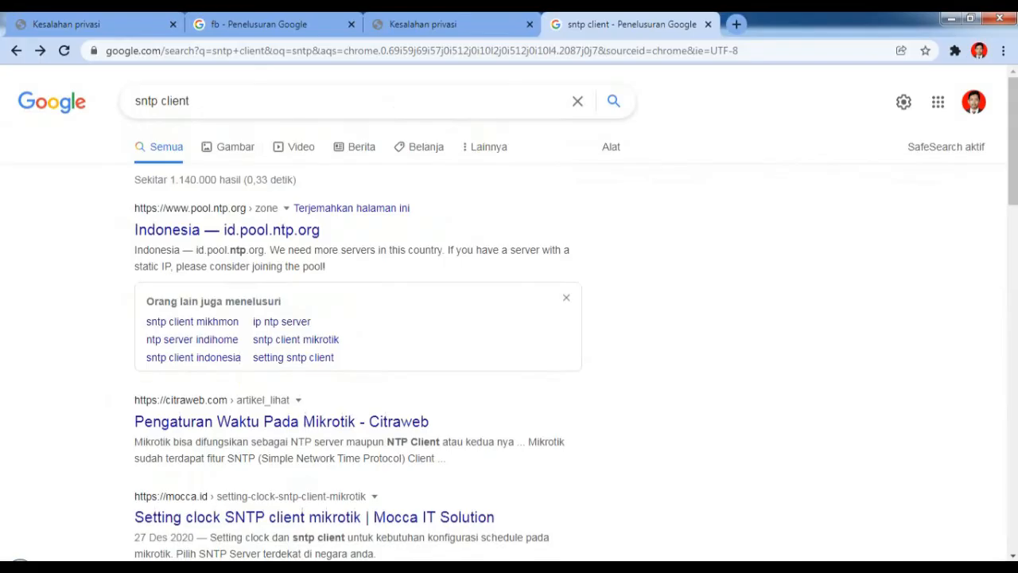
Step: In a new tab, log in to User Manager at 192.168.100.1/userman as admin
click(737, 24)
text(192)
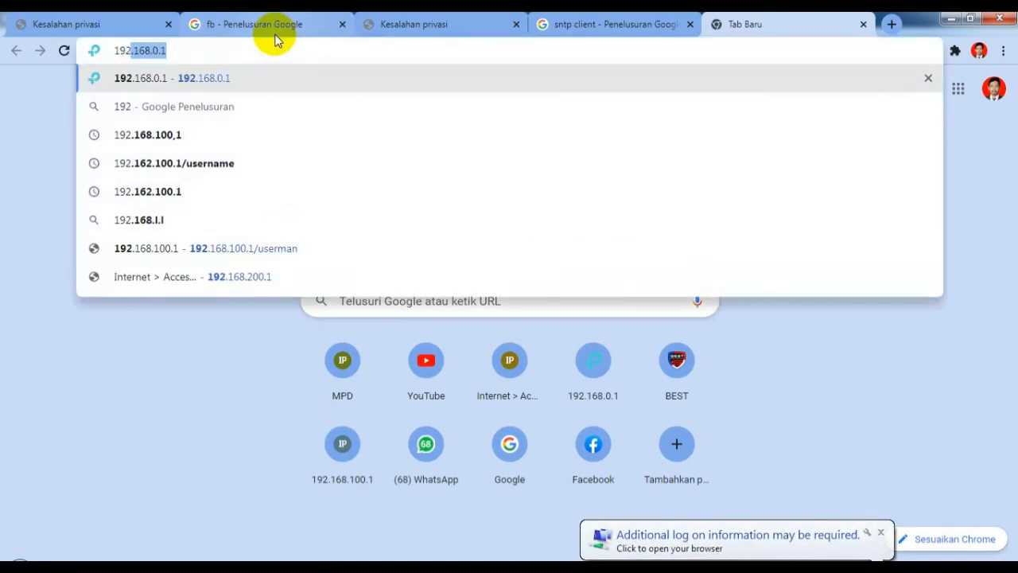
text(.)
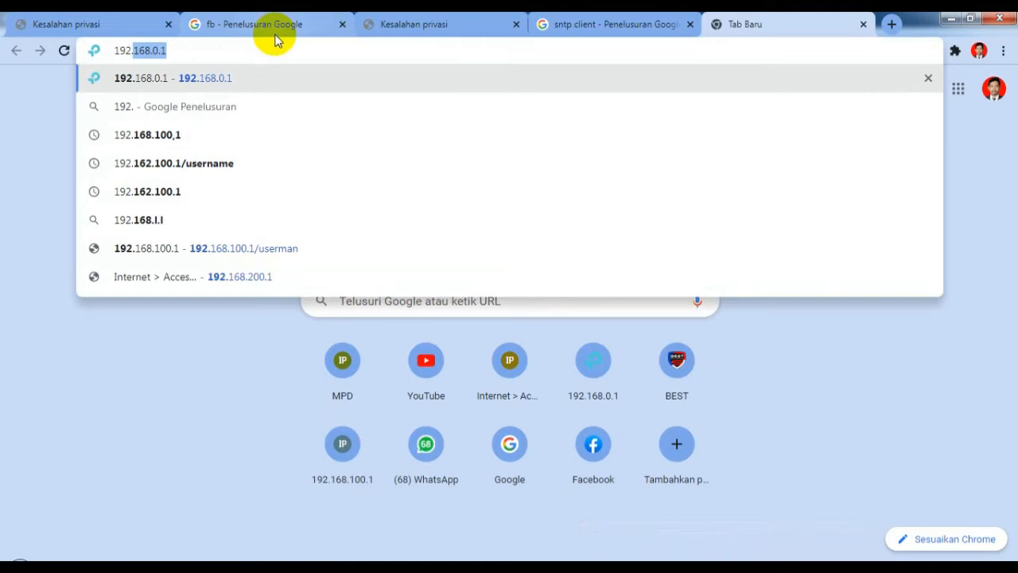
text(1)
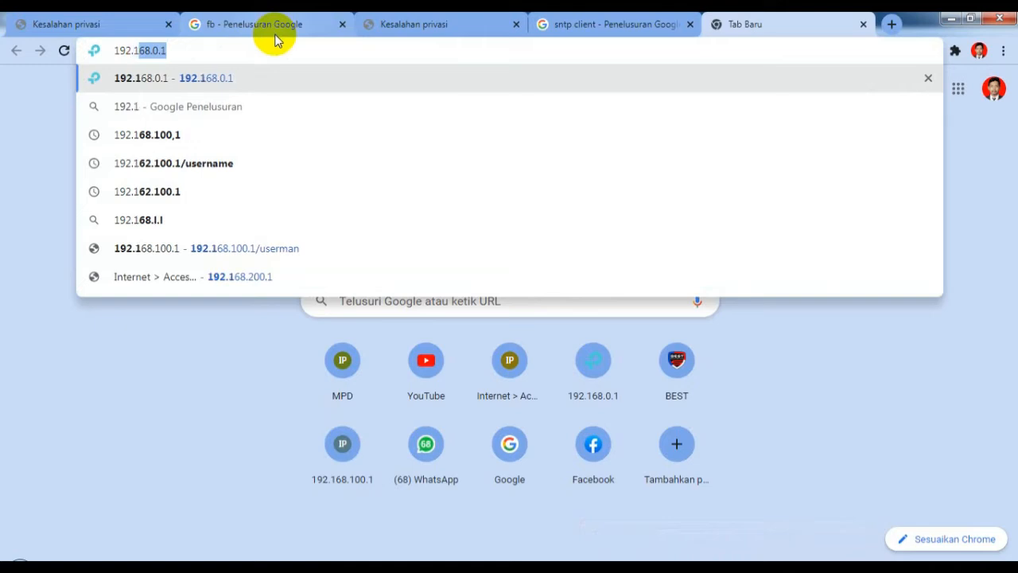
text(68.)
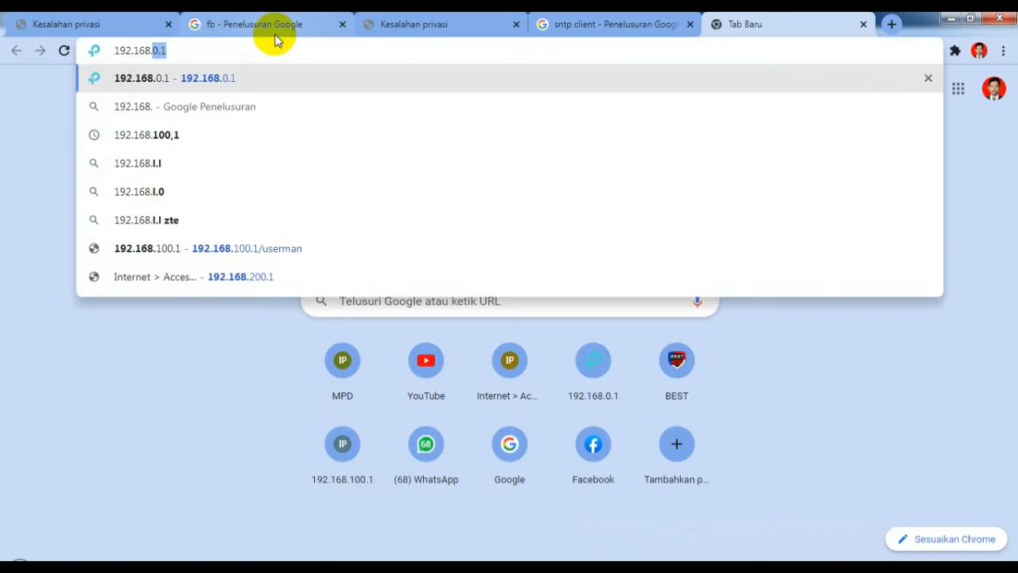
text(100)
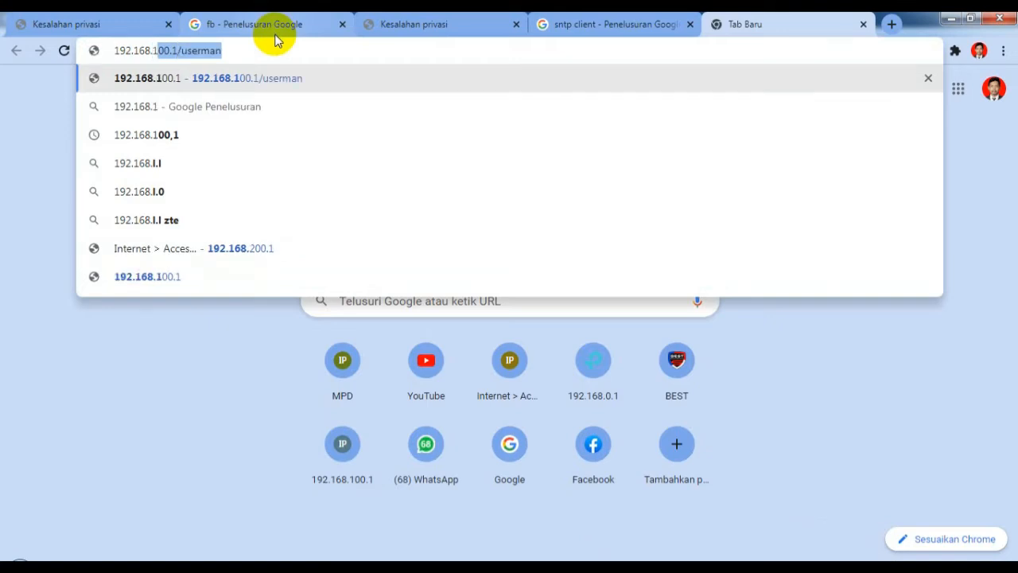
text(.1)
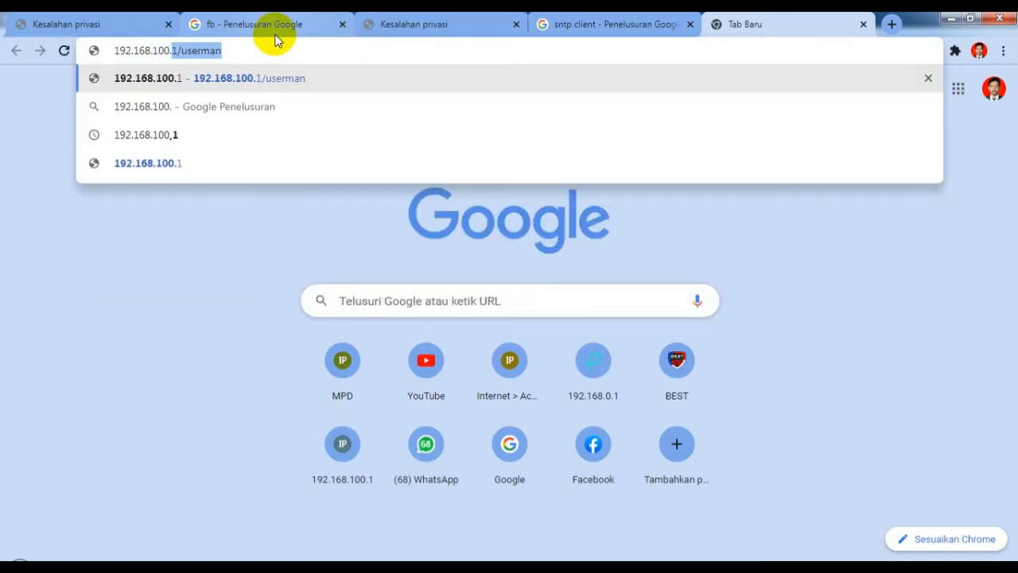
text(/)
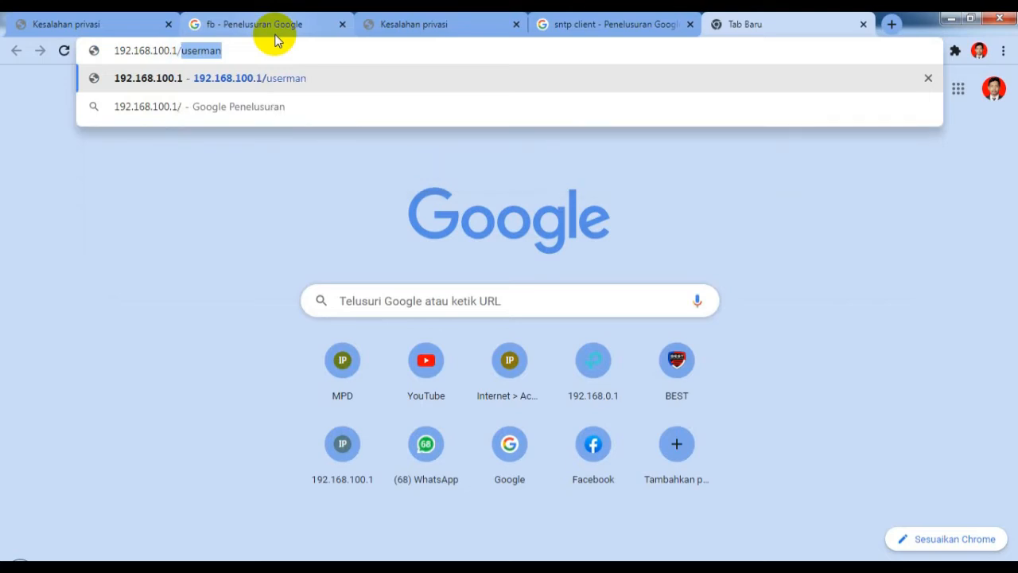
text(userma)
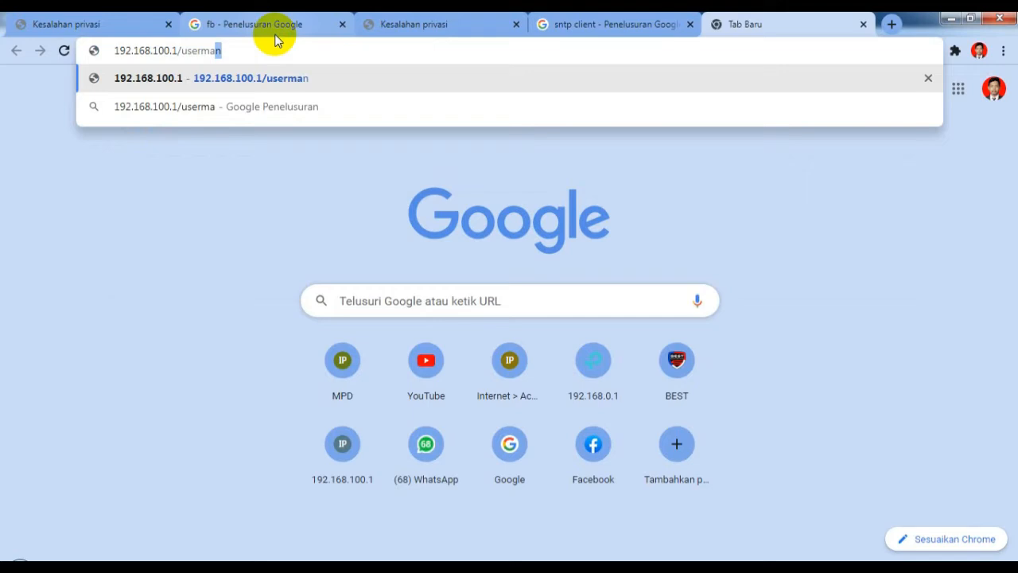
key(Return)
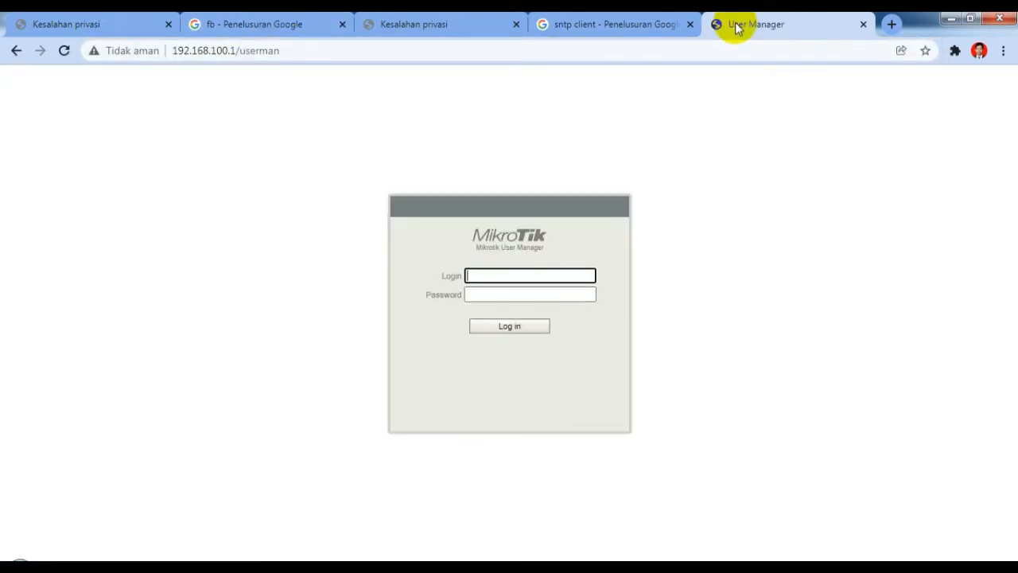
text(admin)
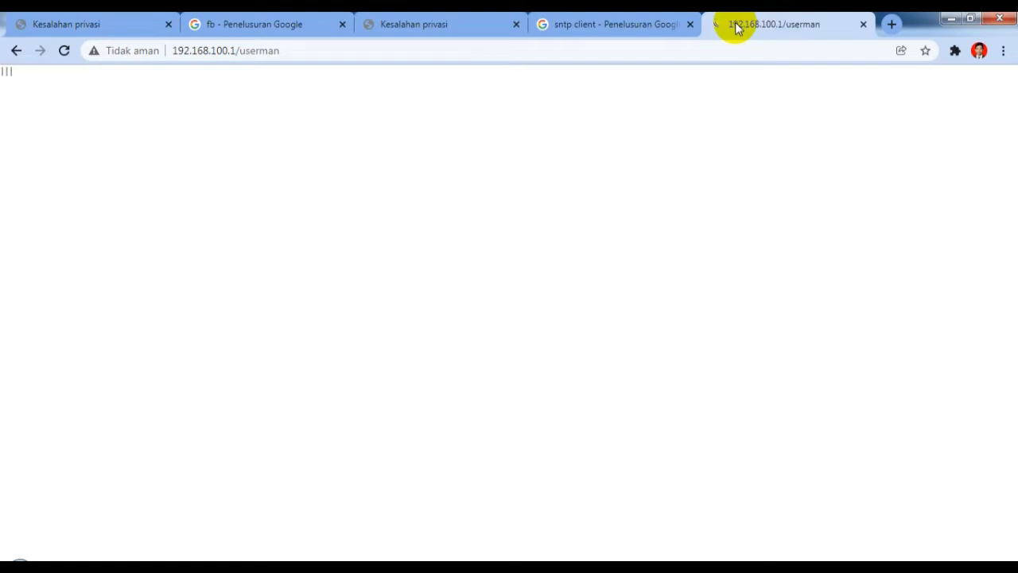
click(503, 328)
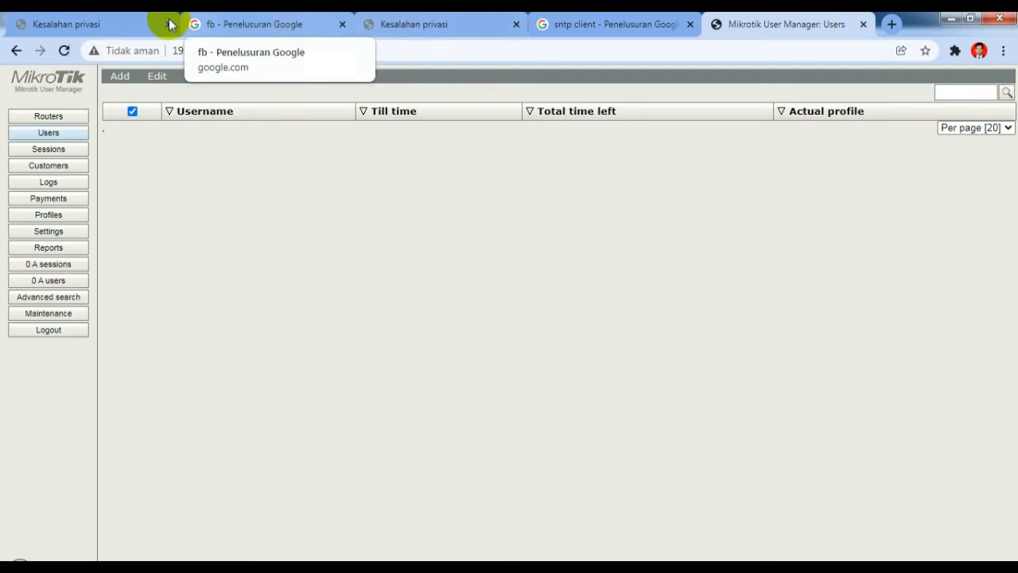
Step: Add a User Manager router named 'routers' at 127.0.0.1 with its shared secret
click(51, 117)
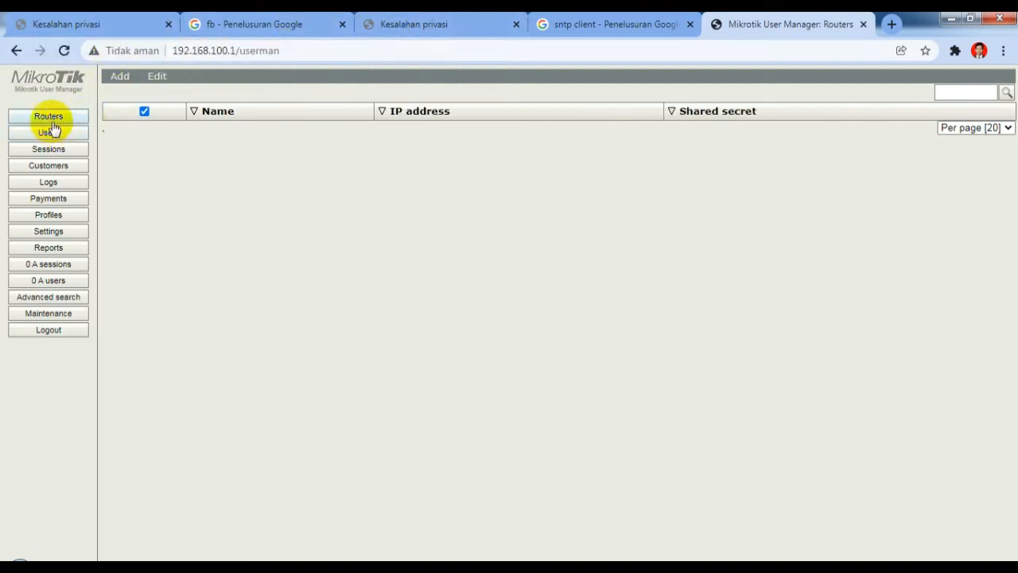
click(120, 77)
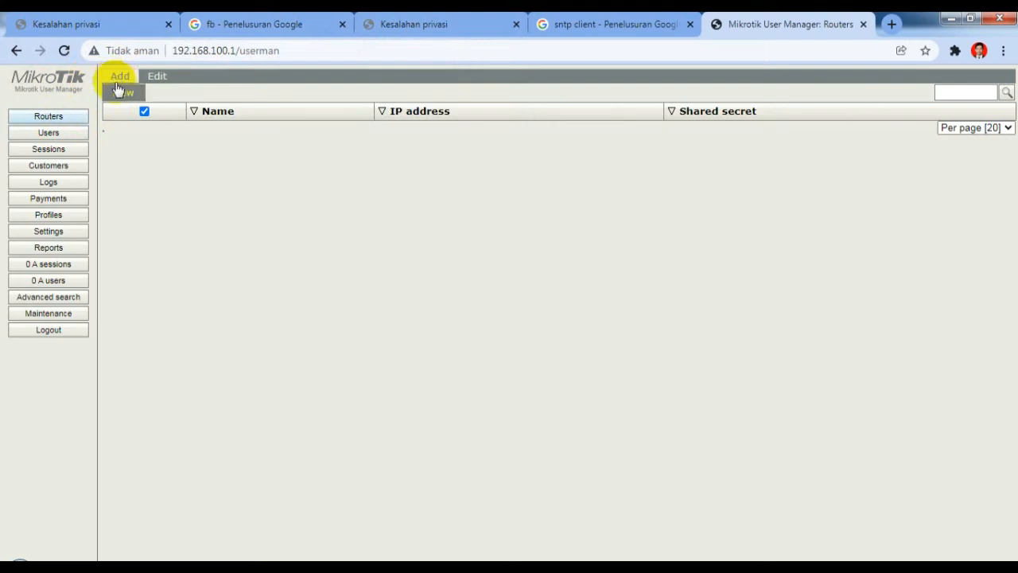
click(122, 94)
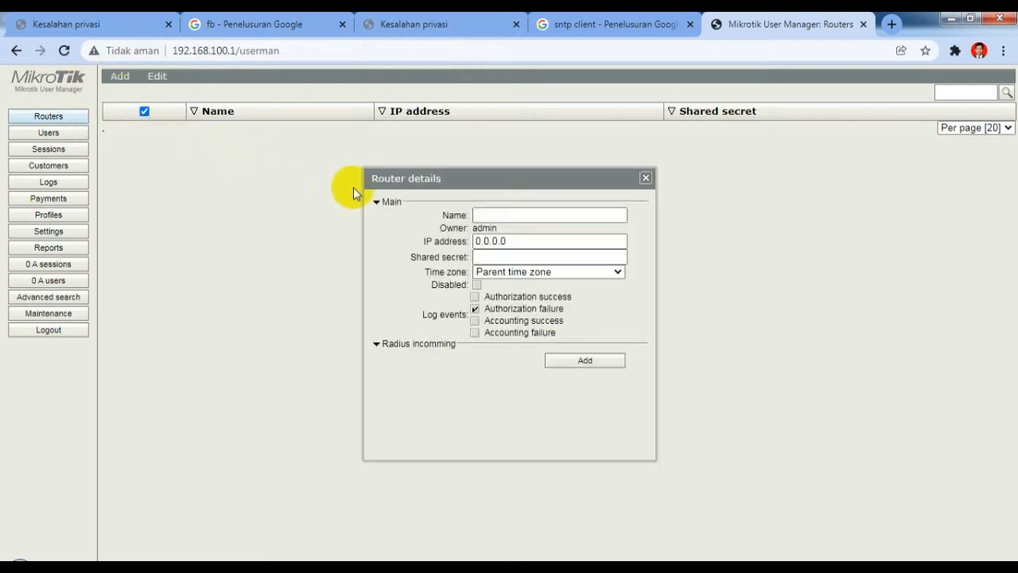
click(483, 214)
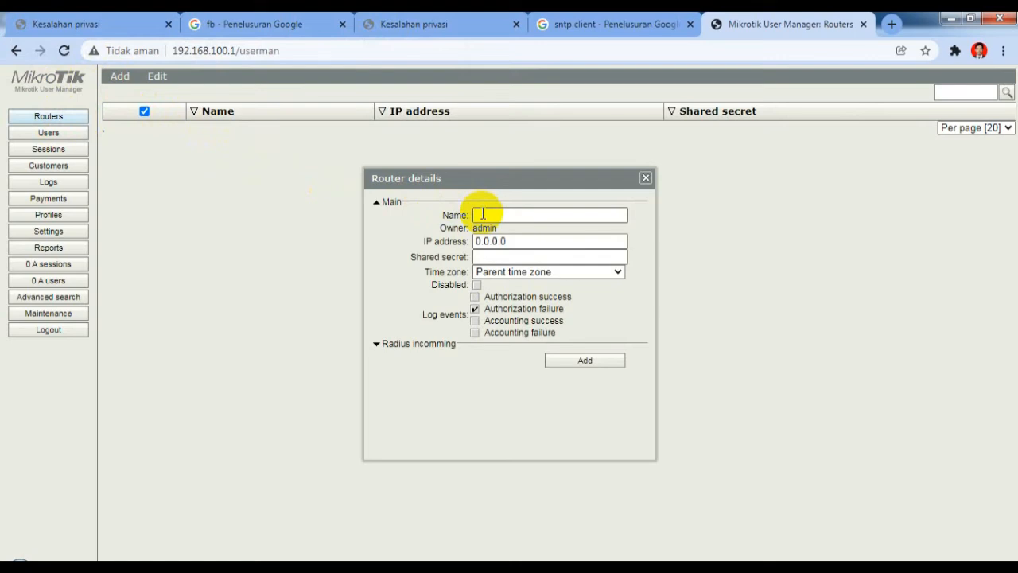
click(484, 215)
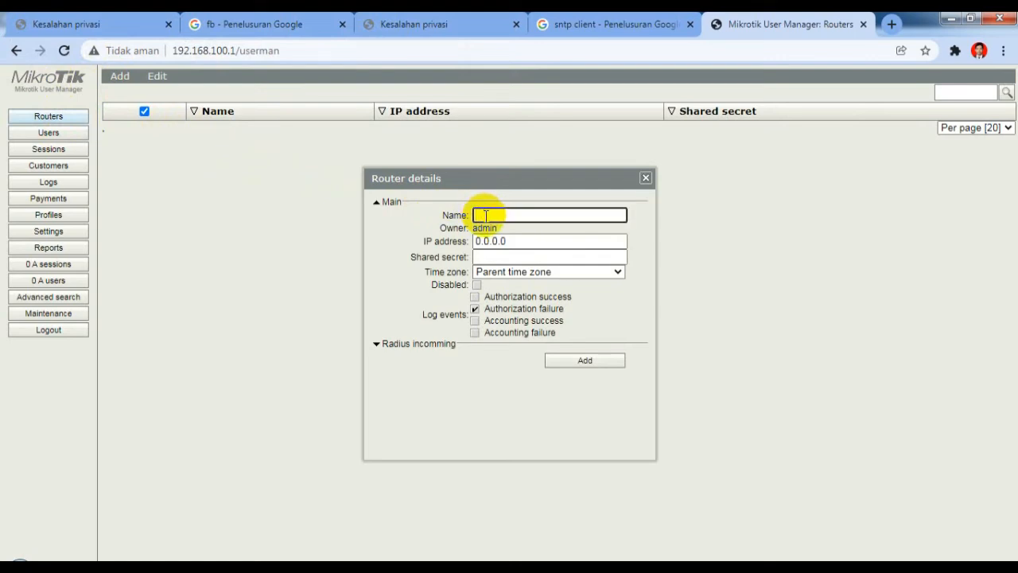
text(routers)
click(504, 241)
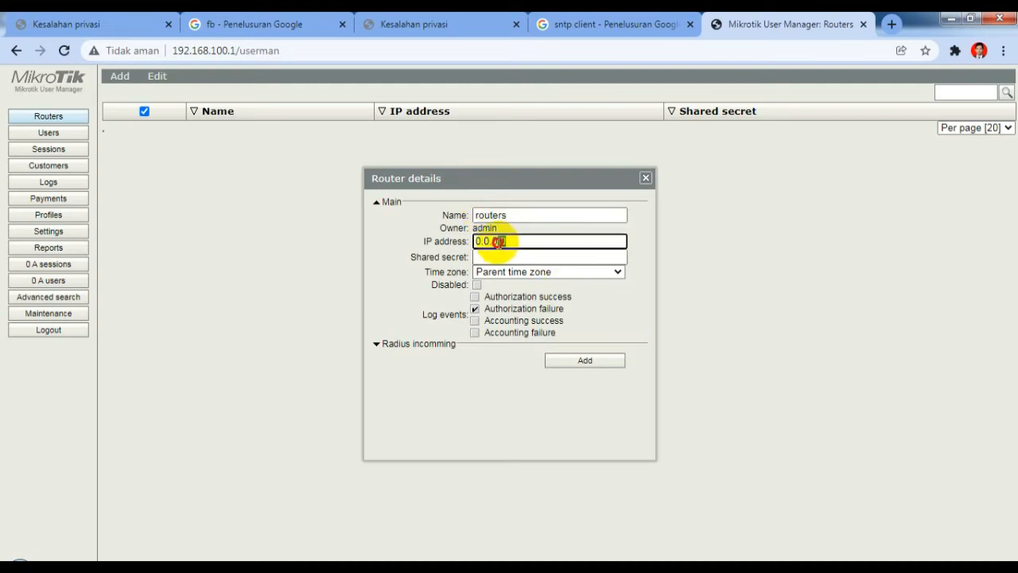
drag(504, 241, 455, 241)
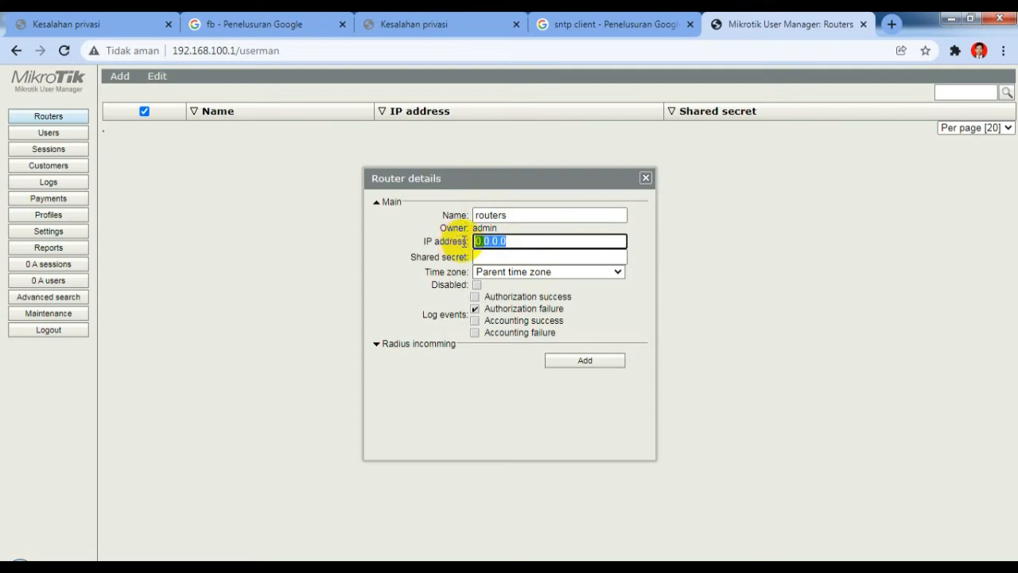
text(127)
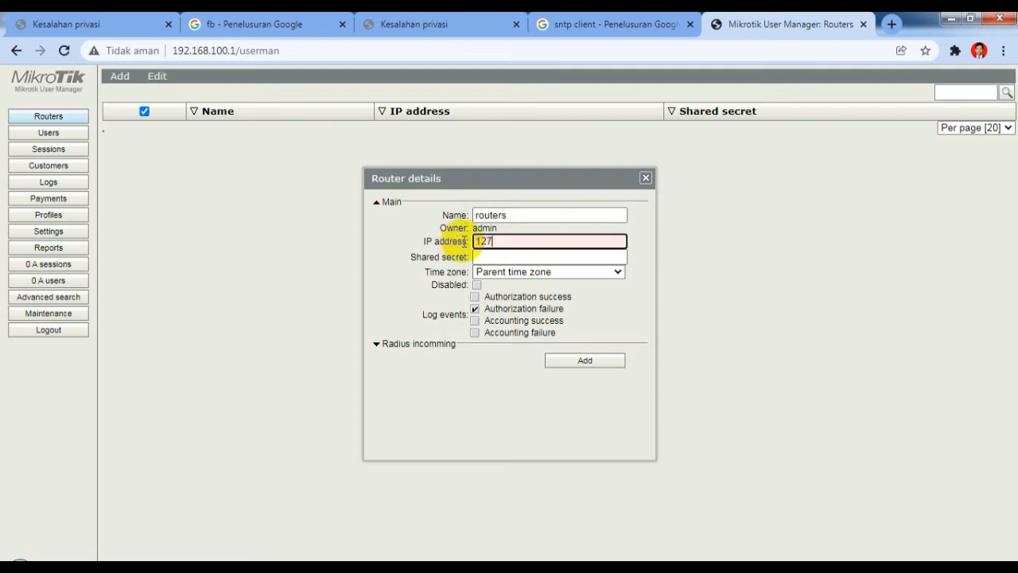
text(.0.0.1)
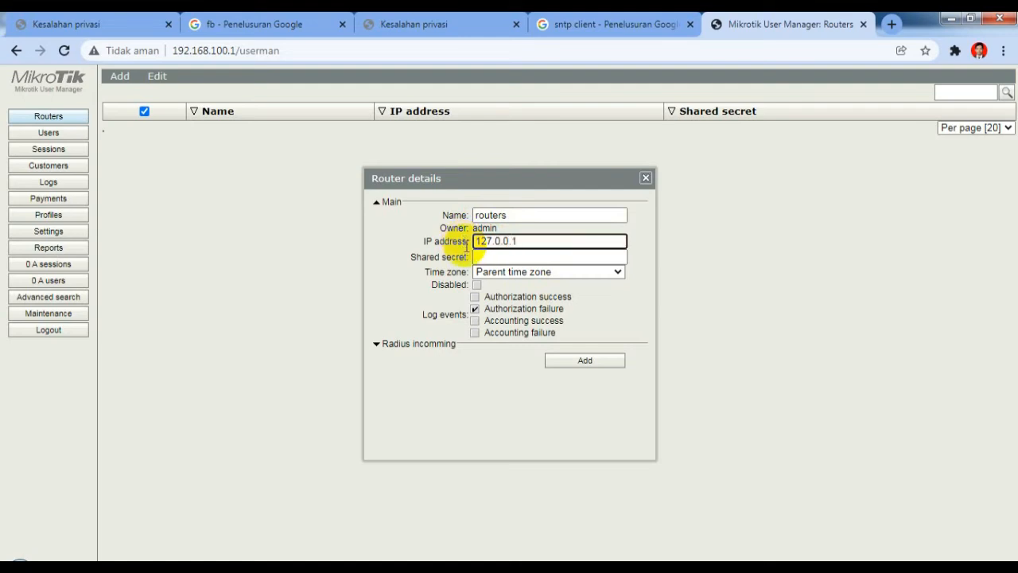
click(481, 257)
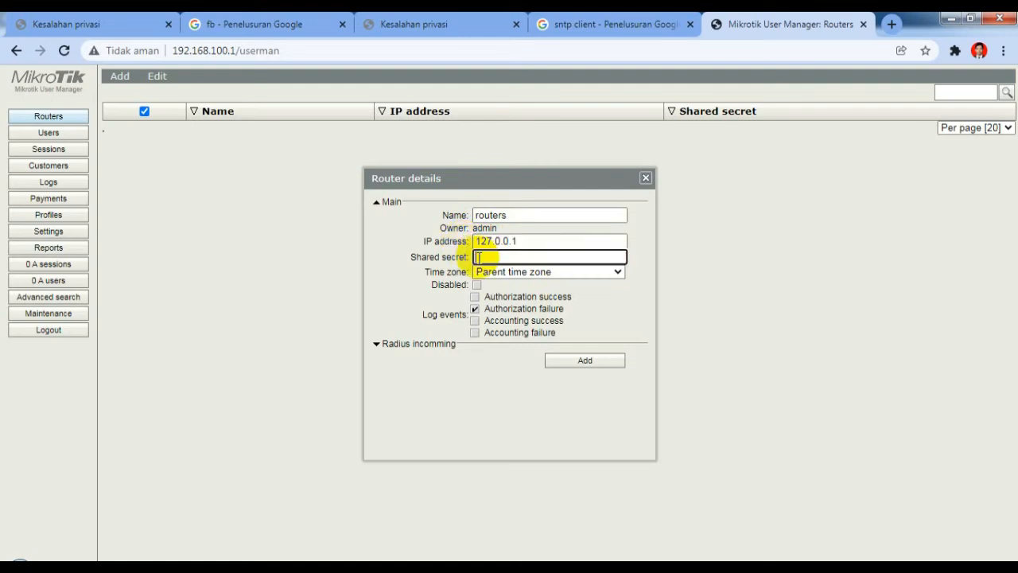
text(ukk2022)
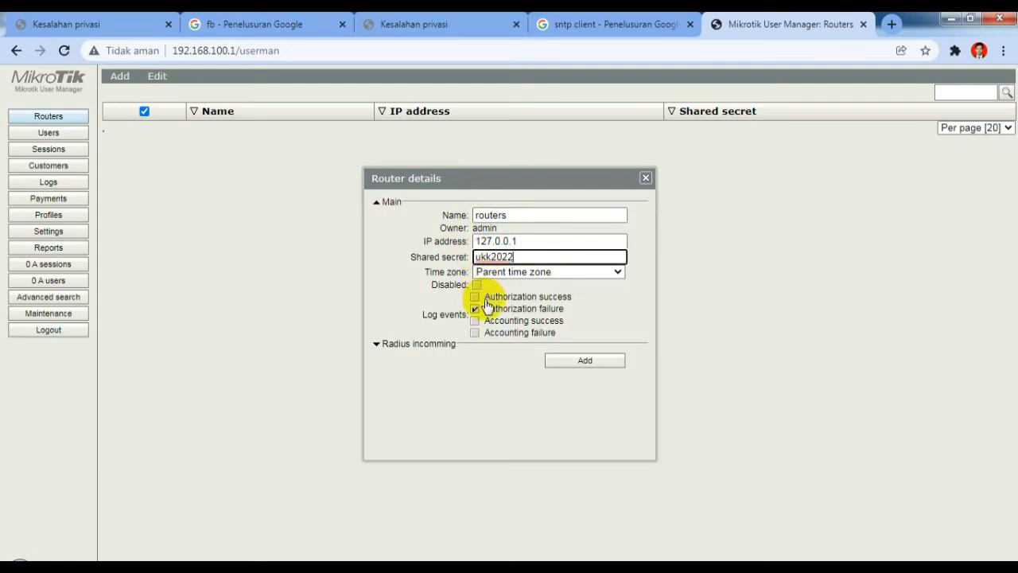
click(585, 363)
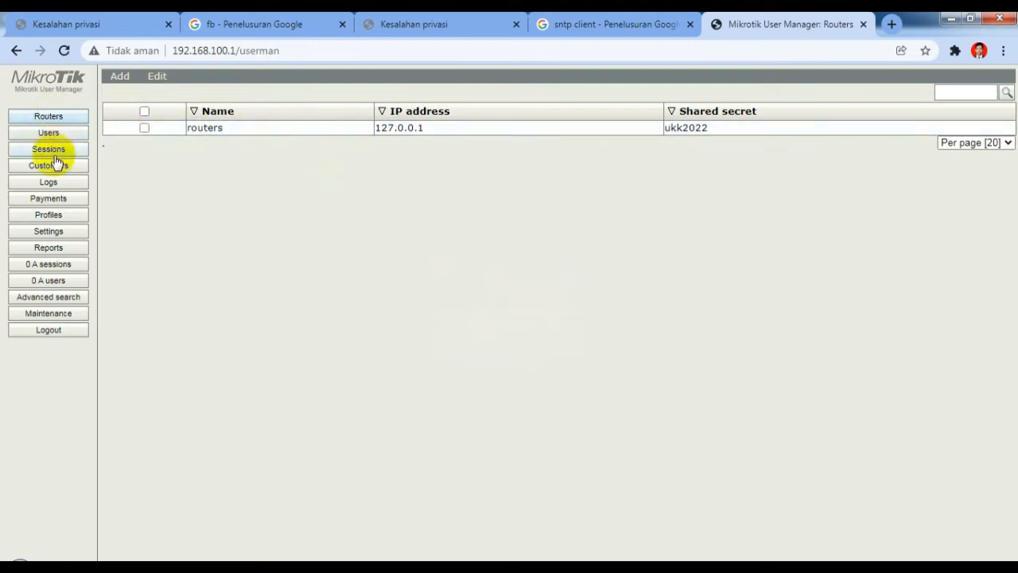
Step: Create a new profile named 'profile 1'
click(46, 216)
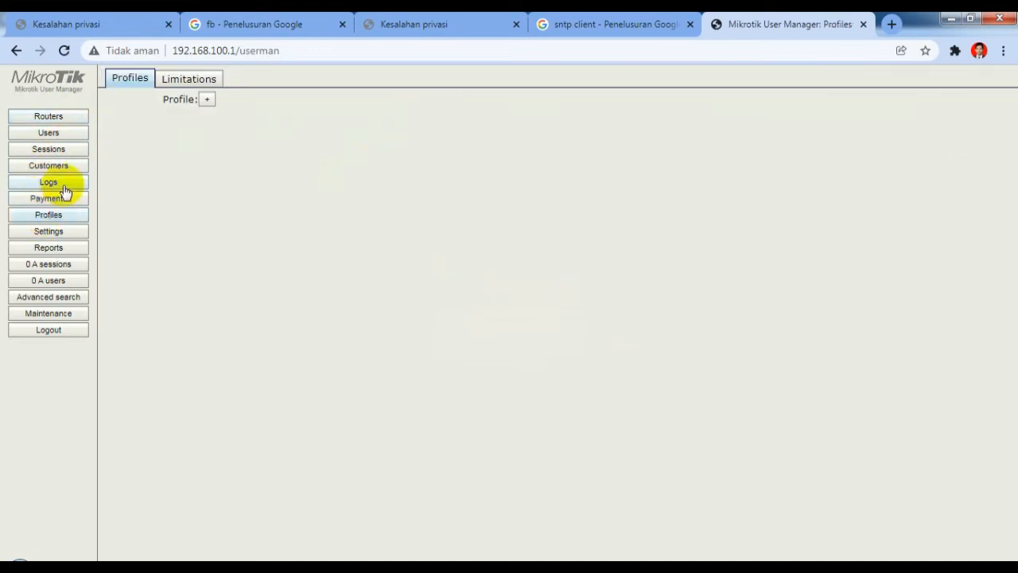
click(206, 101)
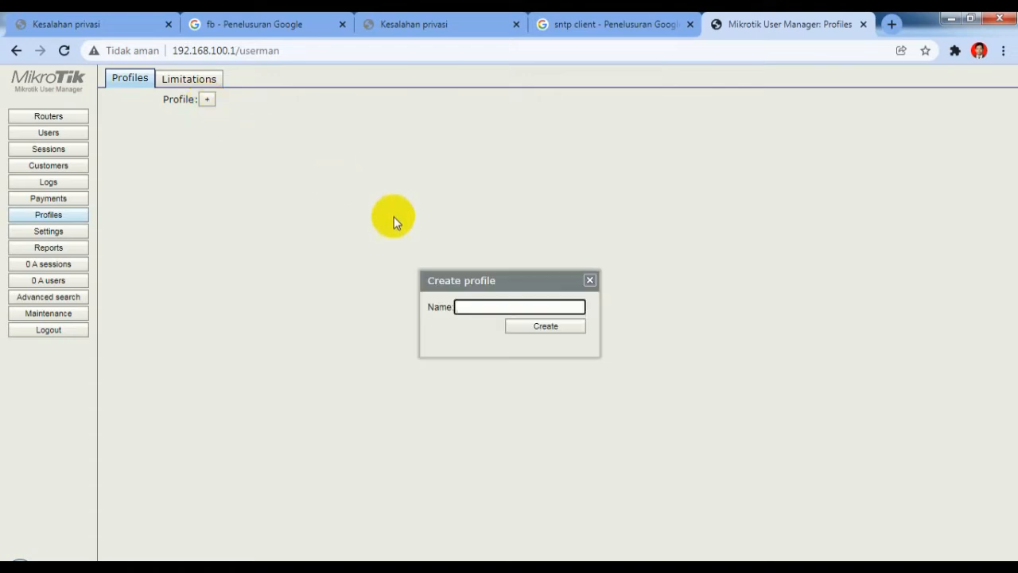
text(profile 1)
click(547, 328)
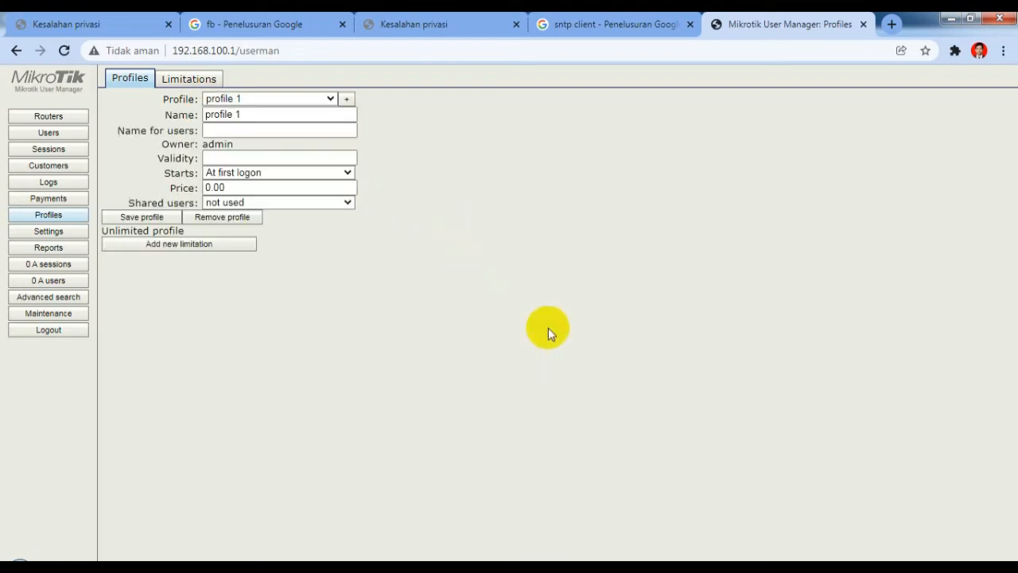
Step: Add a limitation named 'limit 1', leaving the other fields blank
click(192, 81)
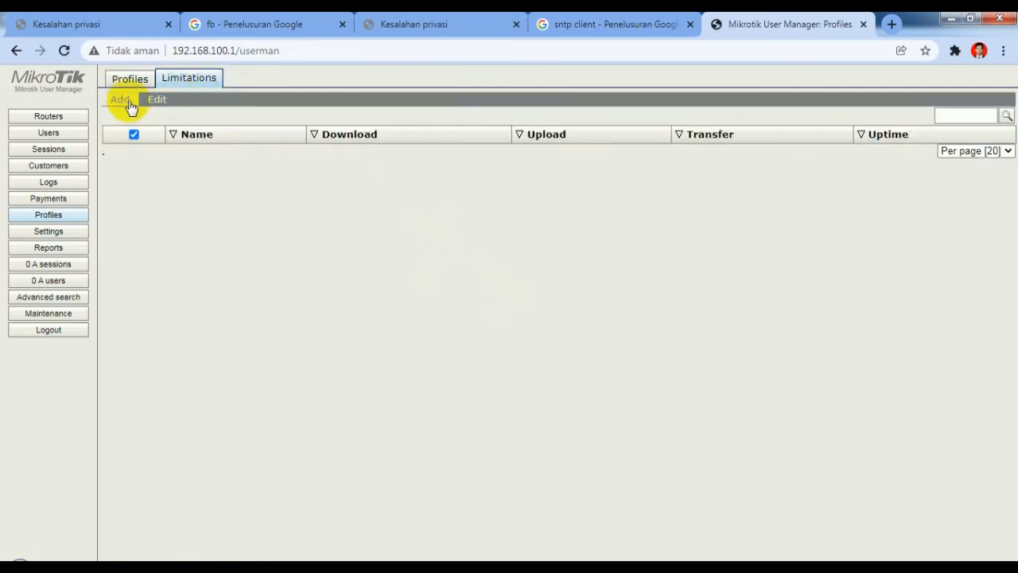
click(123, 109)
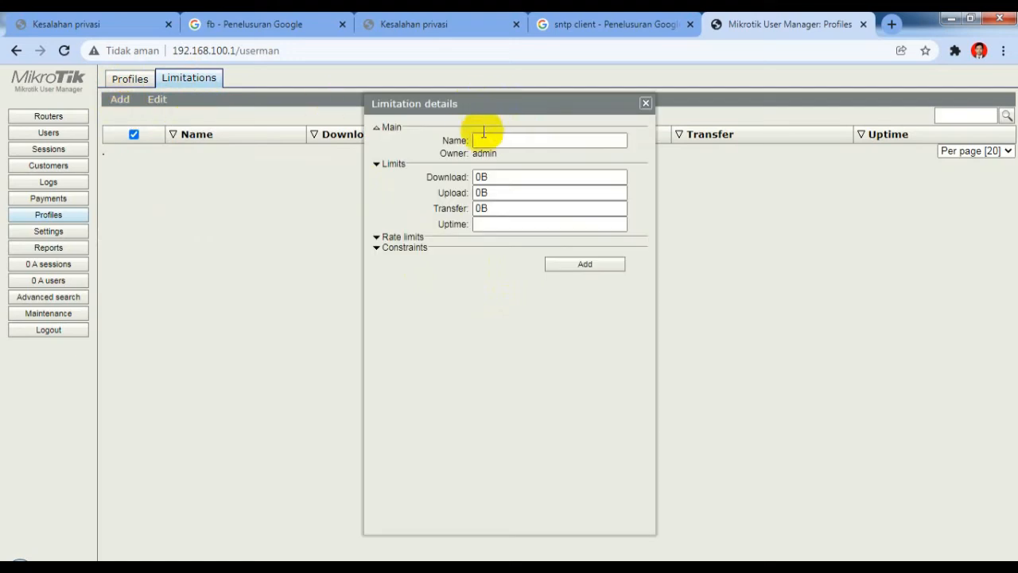
click(480, 141)
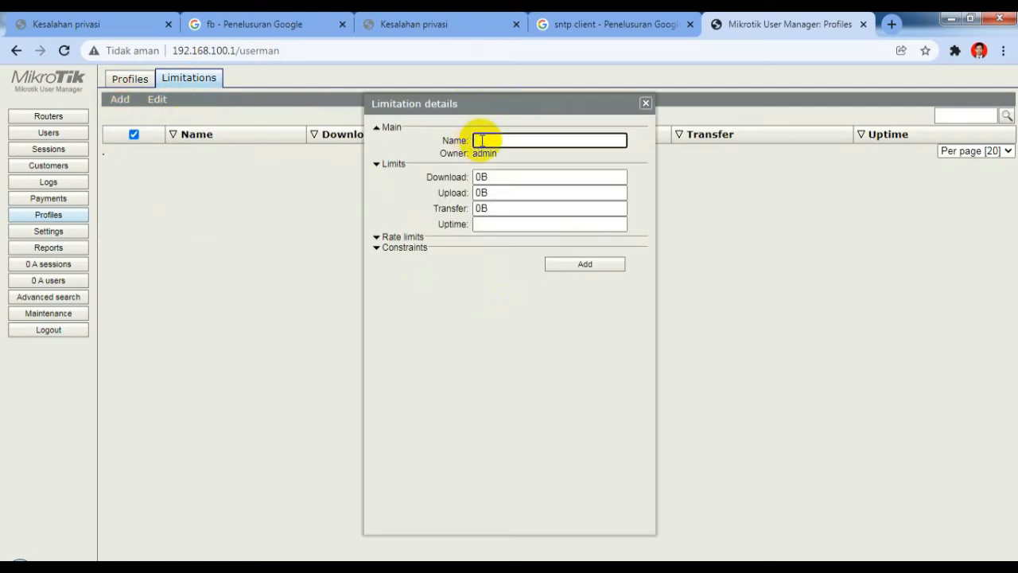
text(limit 1)
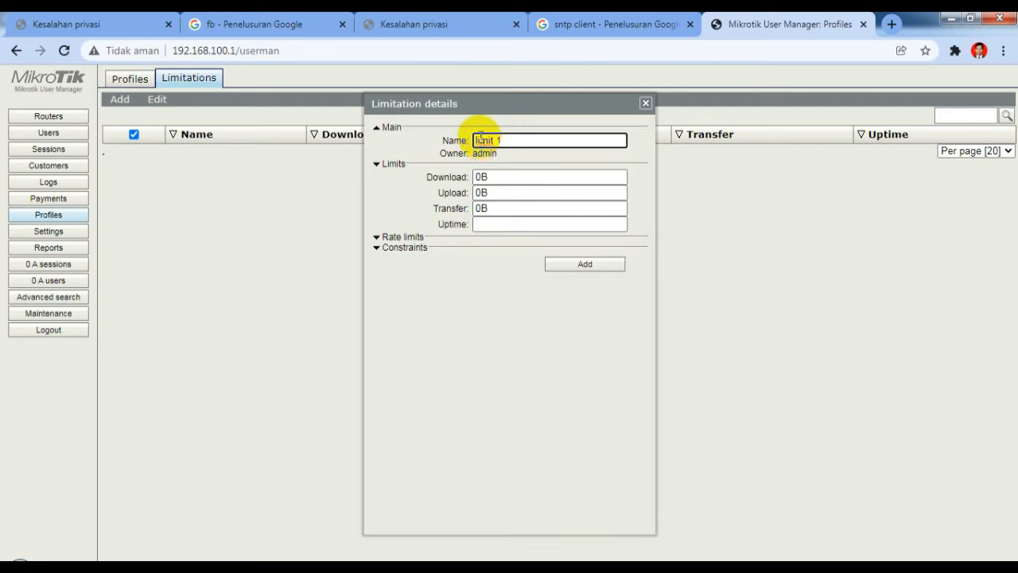
click(584, 265)
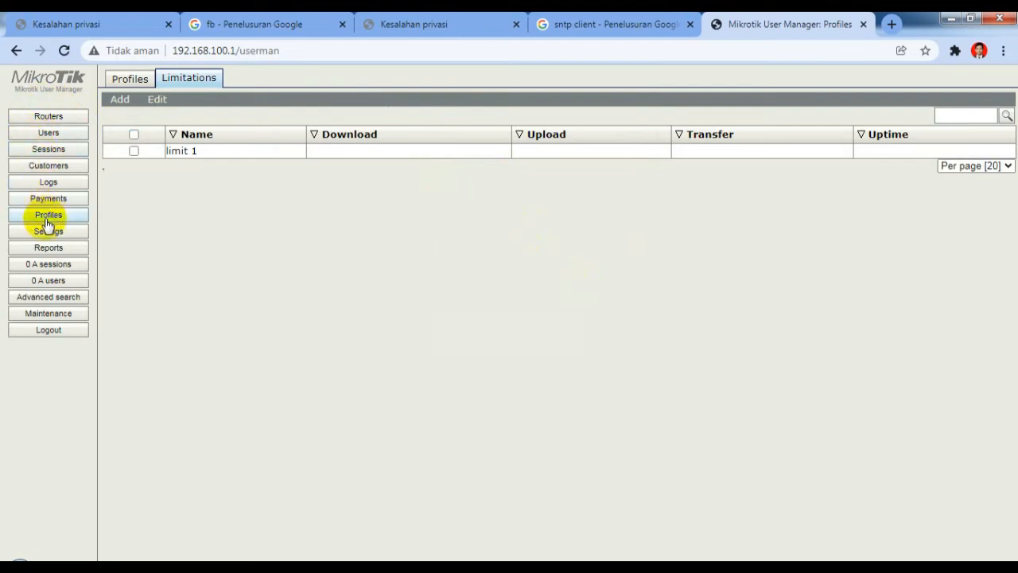
Step: Batch-add 20 users on profile 1 with username length 3 and password length 3
click(61, 135)
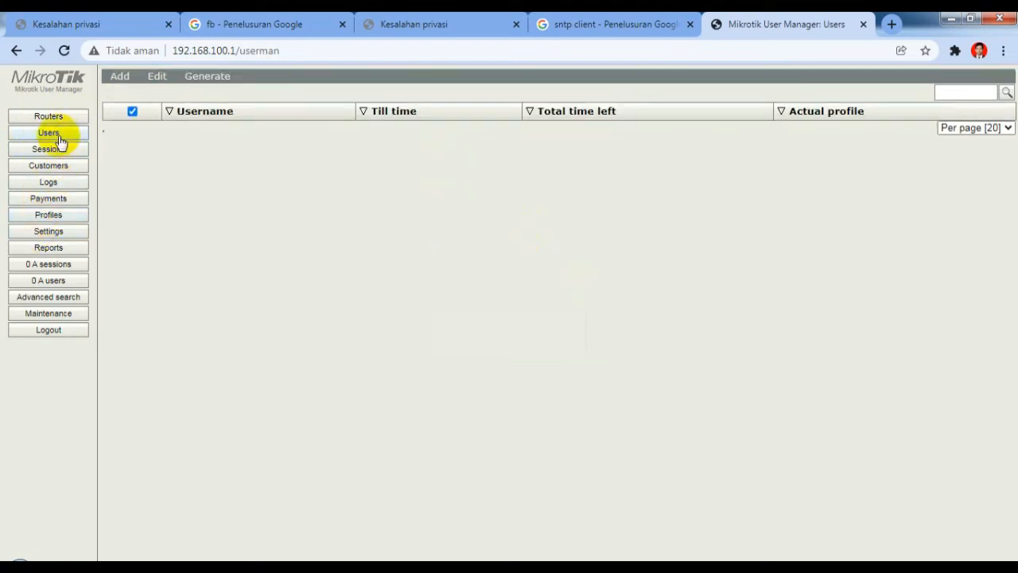
mouse_move(121, 84)
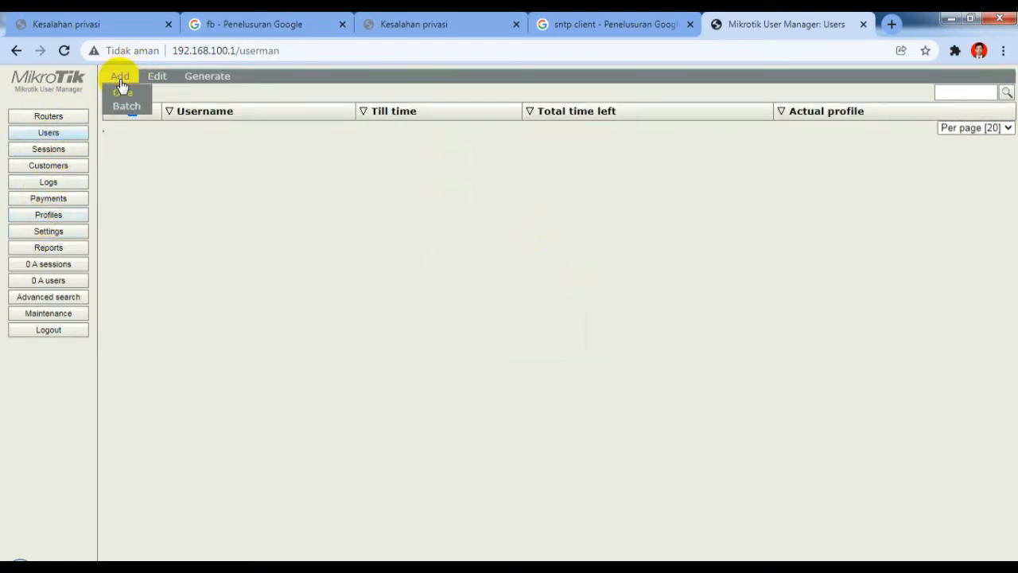
click(120, 106)
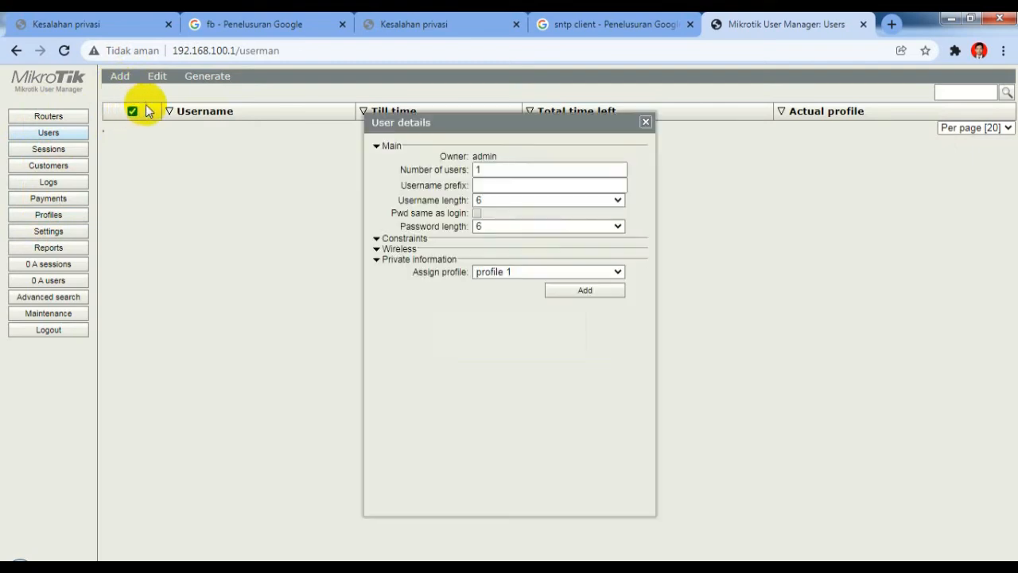
click(481, 168)
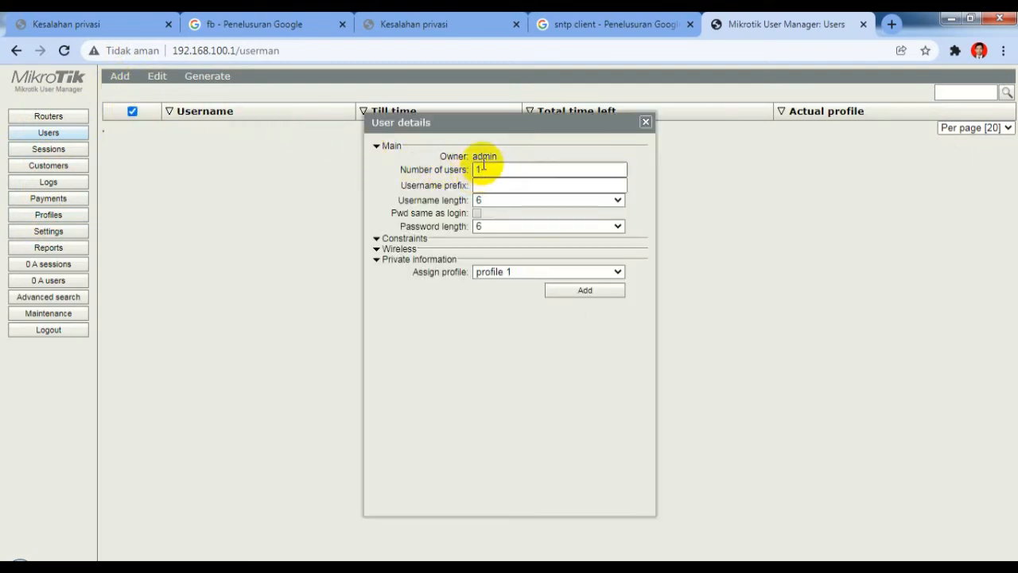
click(483, 168)
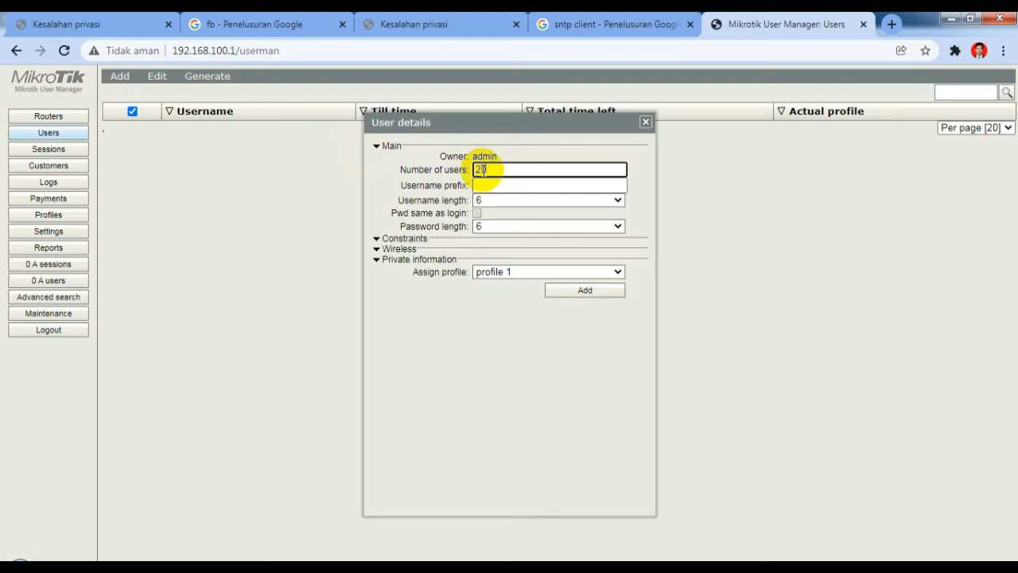
click(494, 201)
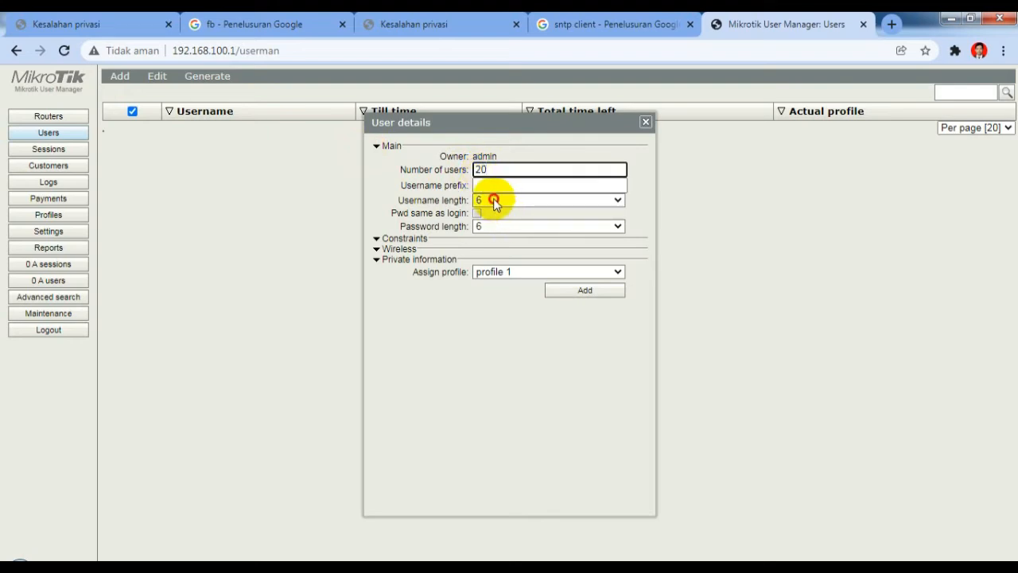
click(494, 212)
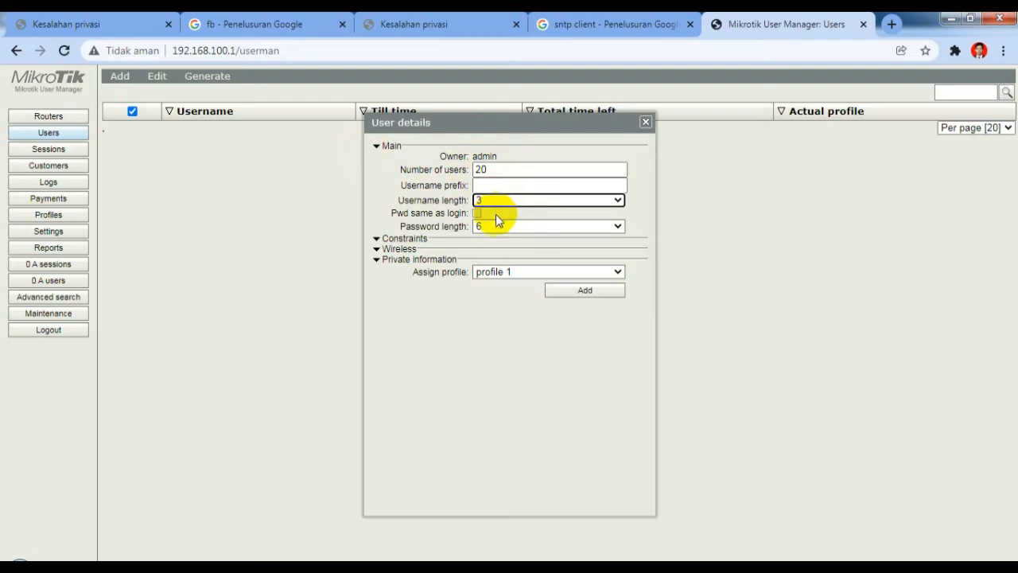
click(495, 222)
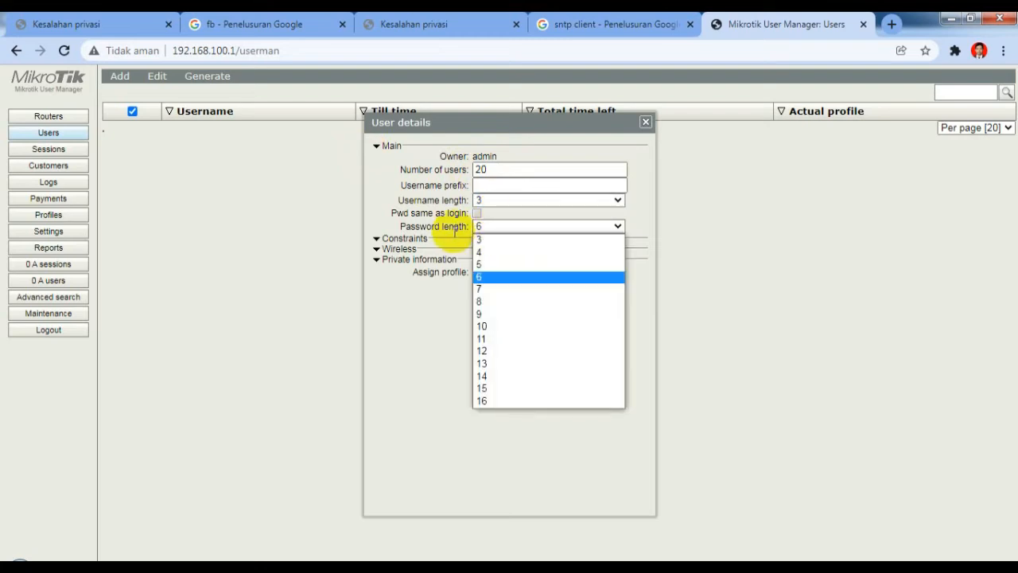
click(483, 239)
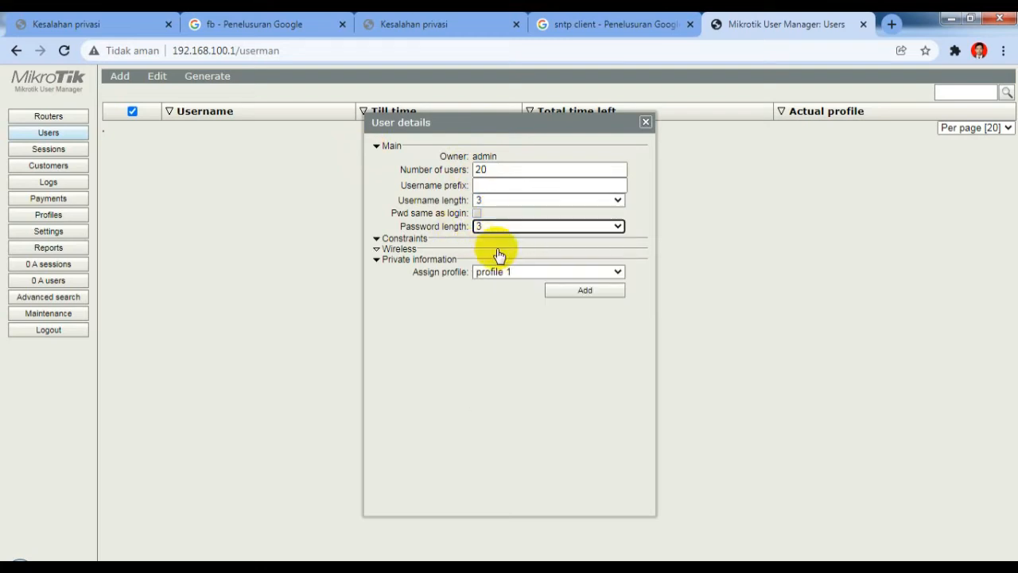
click(589, 292)
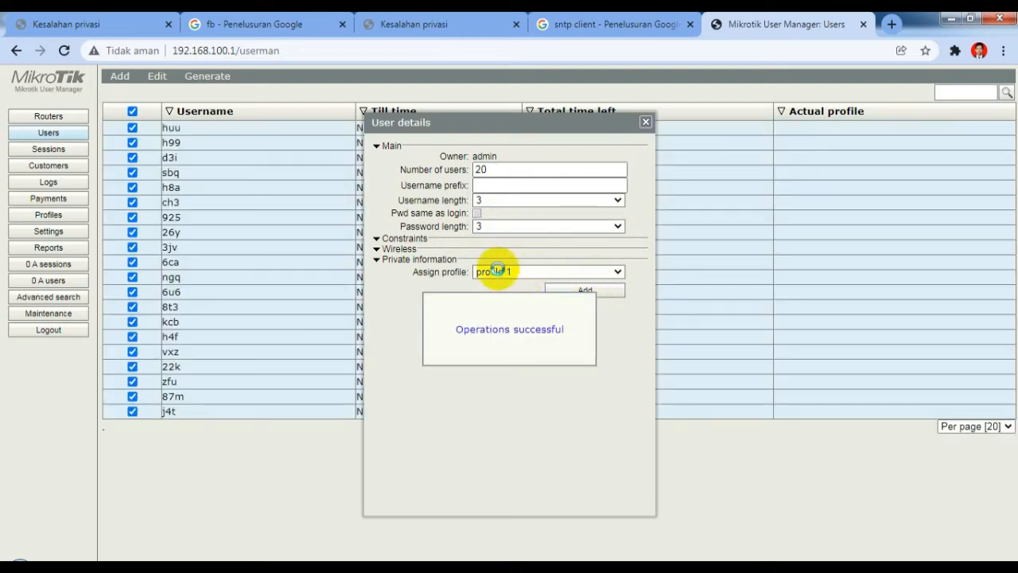
click(646, 123)
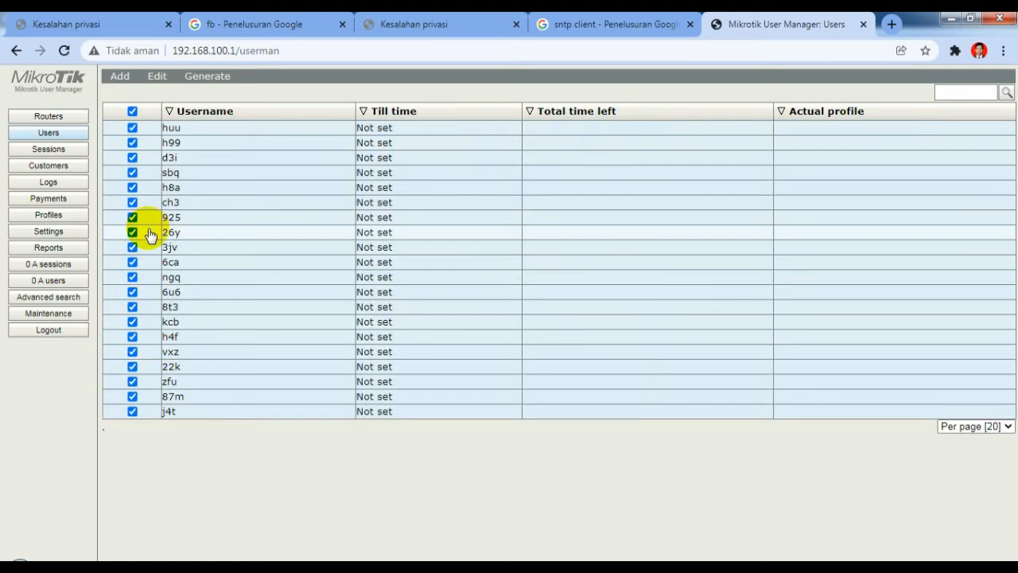
Step: Move the Password column to visible in the Users table settings, save, and return to Users
click(45, 234)
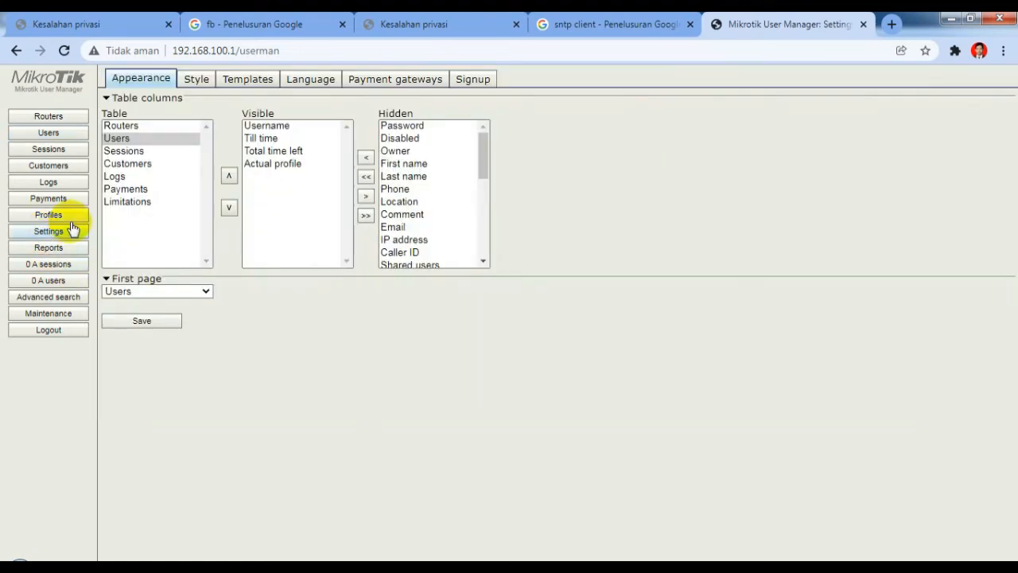
click(268, 127)
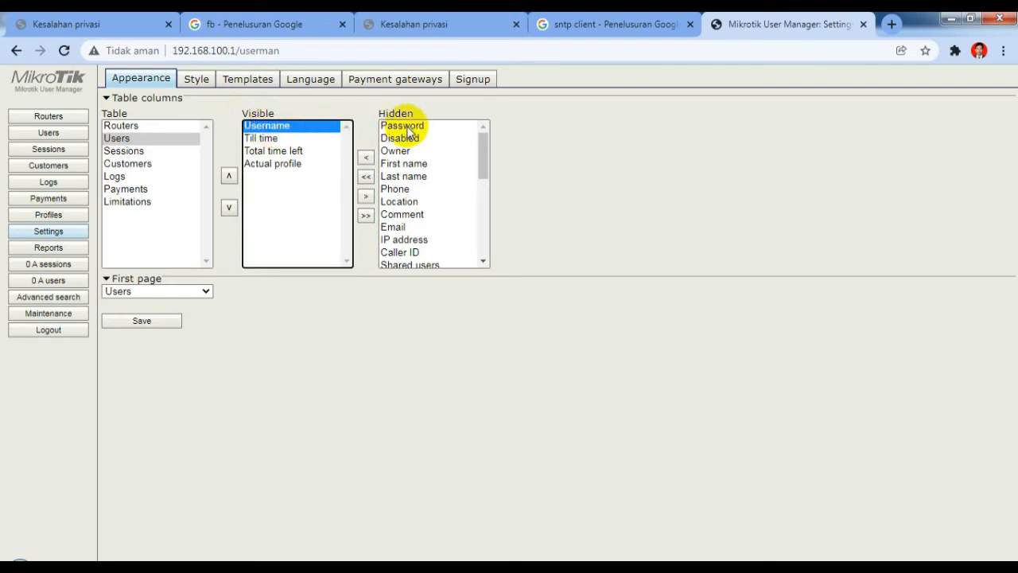
click(406, 128)
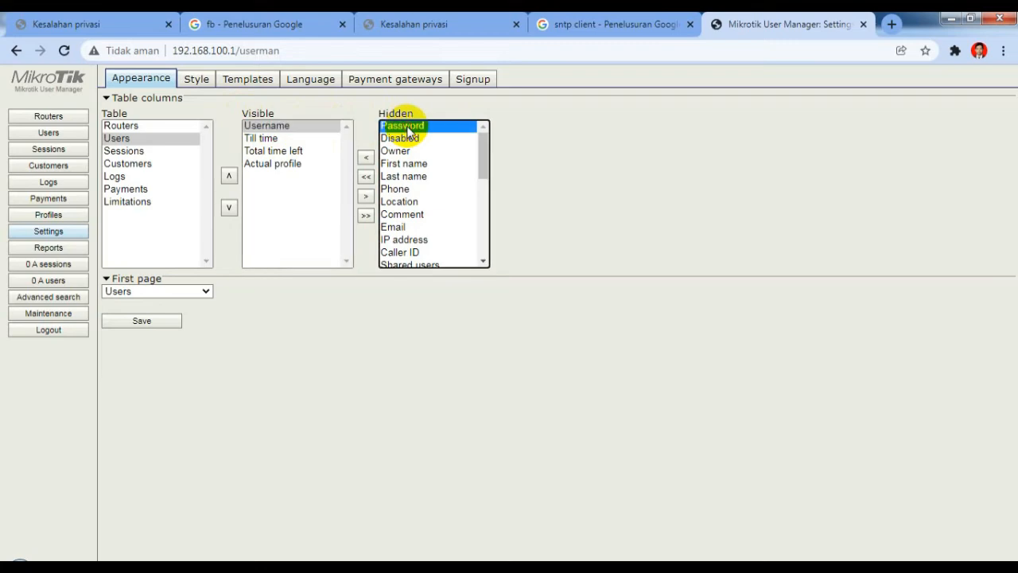
click(366, 159)
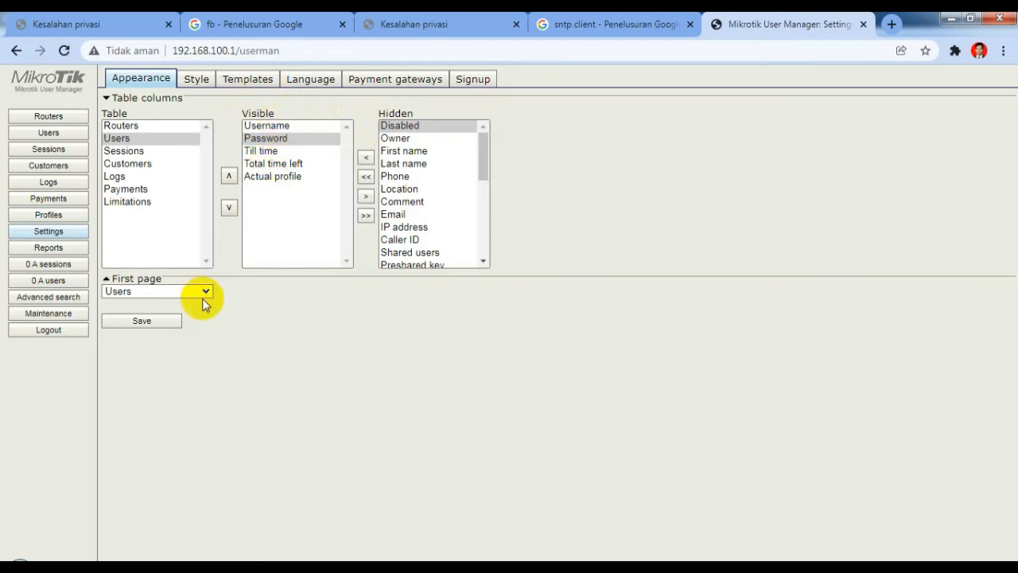
click(159, 321)
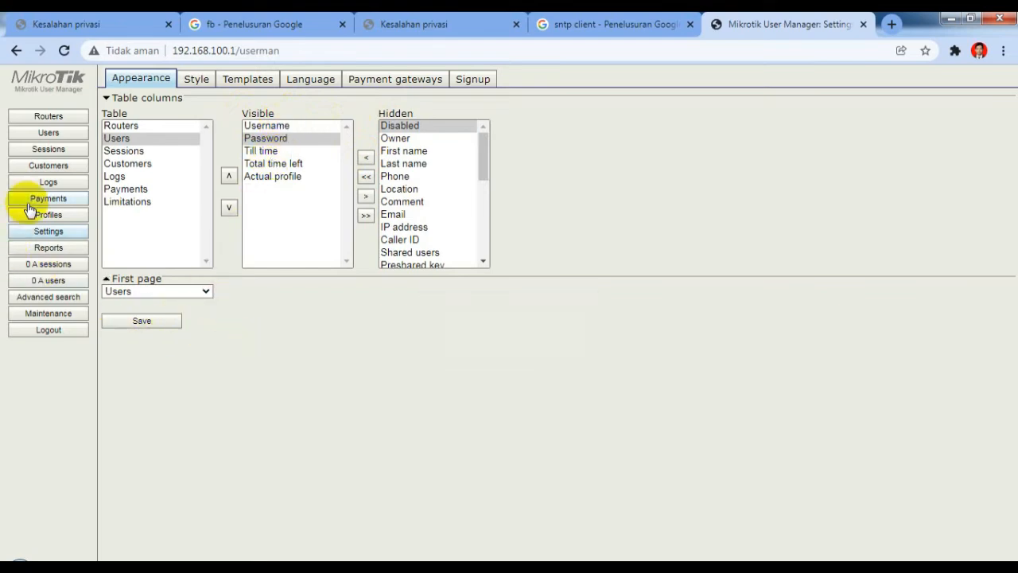
click(51, 133)
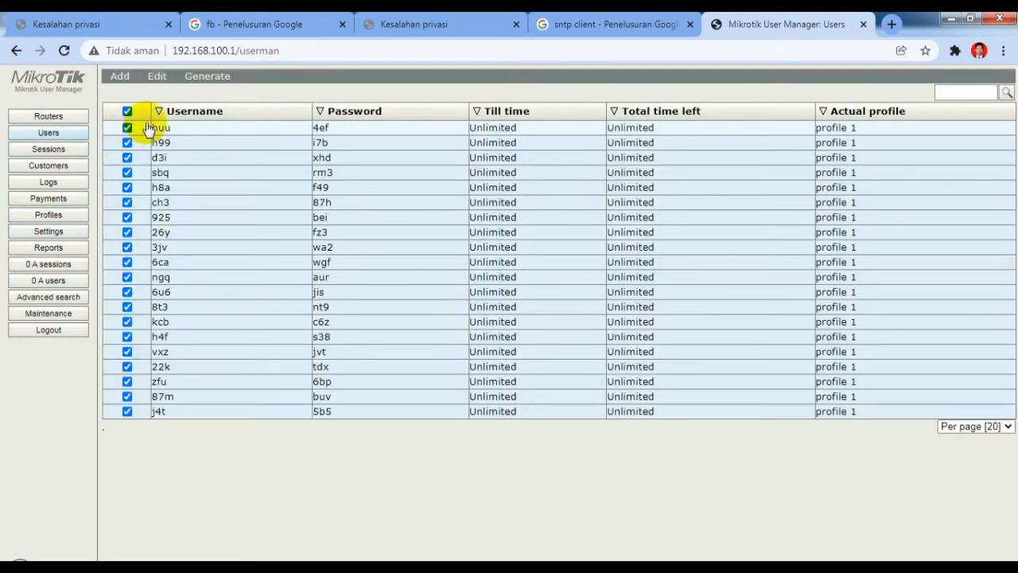
Step: Select and copy the entire users table, including passwords, to the clipboard
drag(148, 125, 227, 469)
right_click(229, 469)
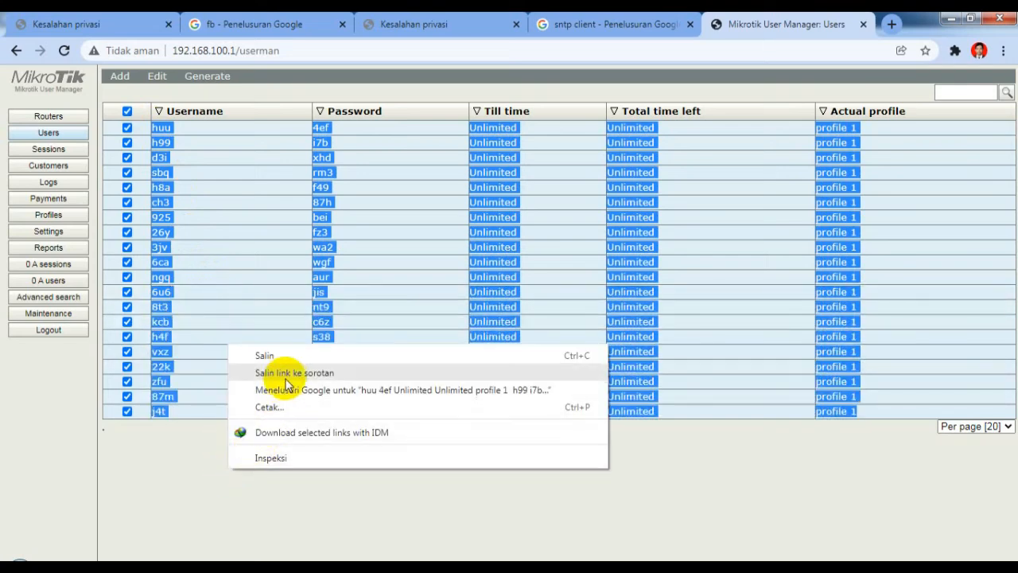
click(280, 354)
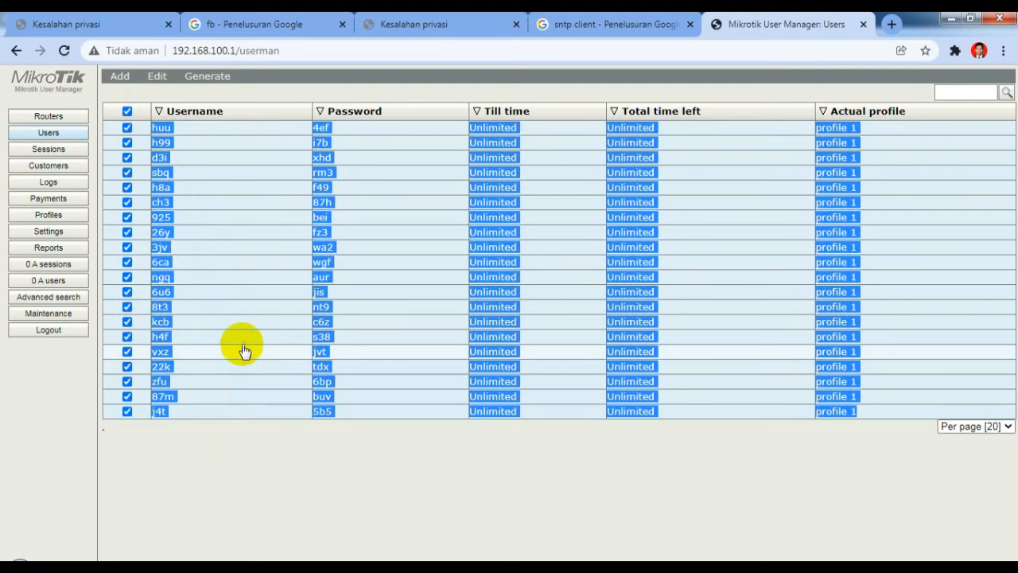
click(16, 555)
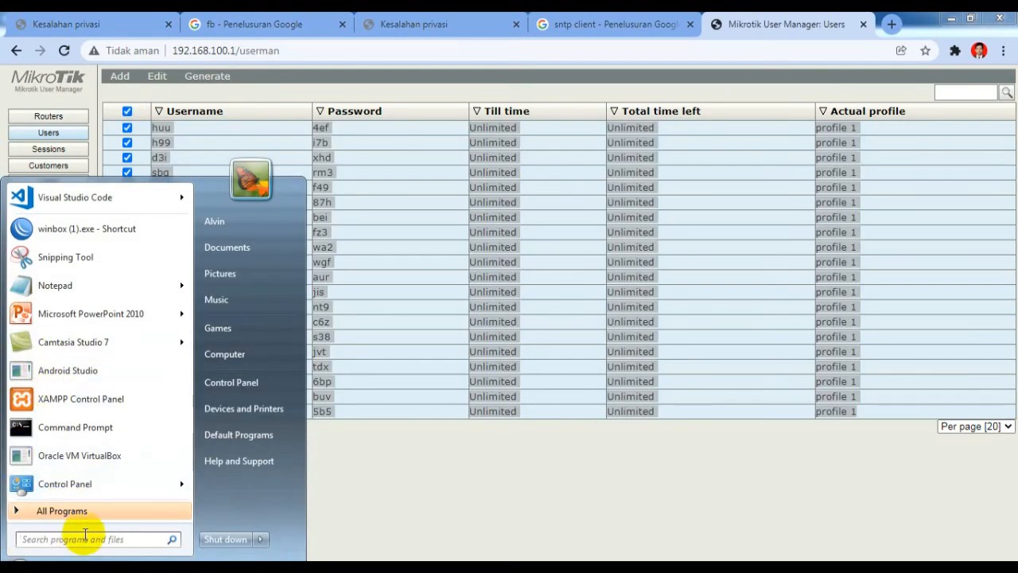
Step: Paste the copied users table into a new Notepad document
click(55, 285)
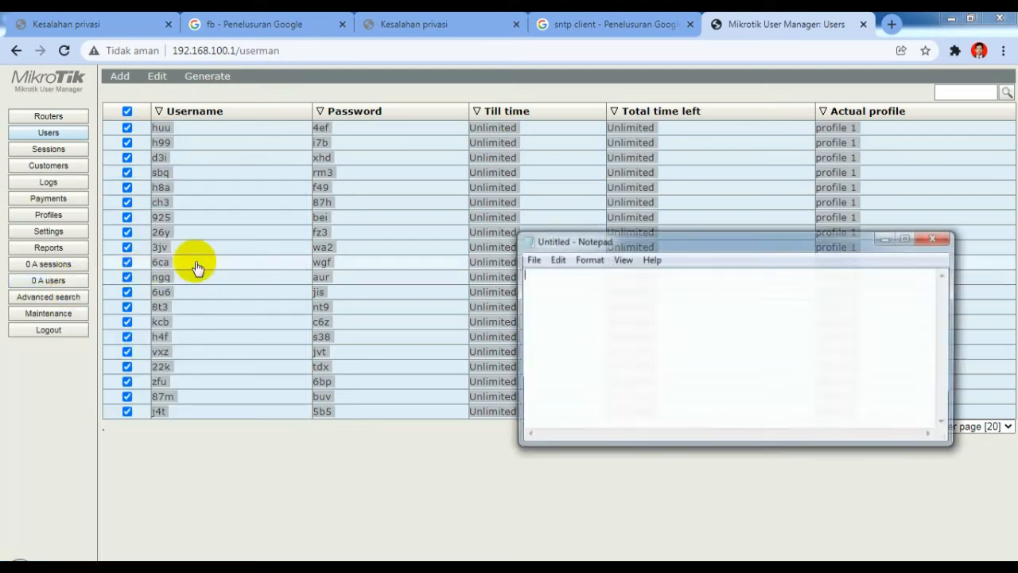
right_click(587, 303)
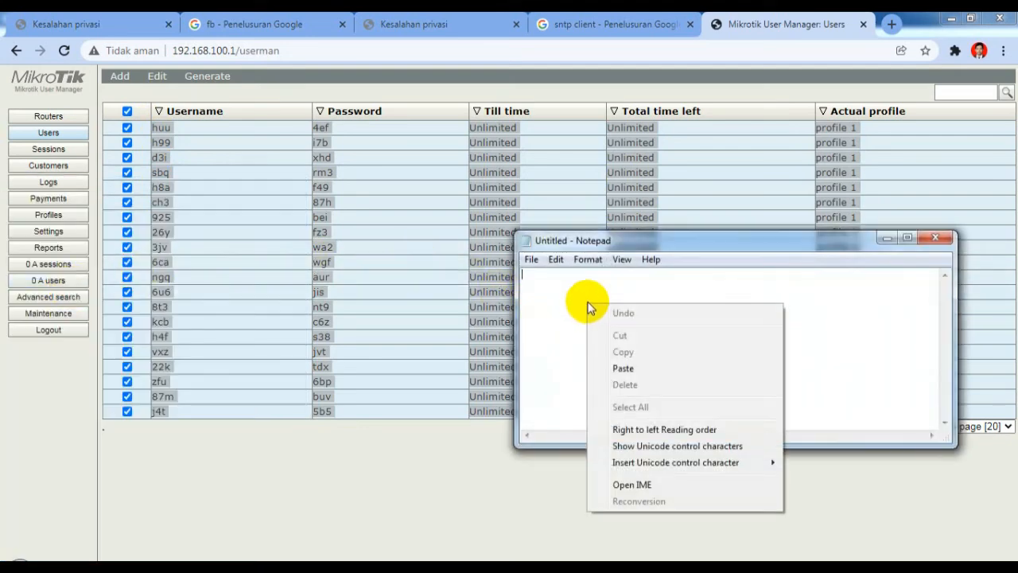
click(634, 367)
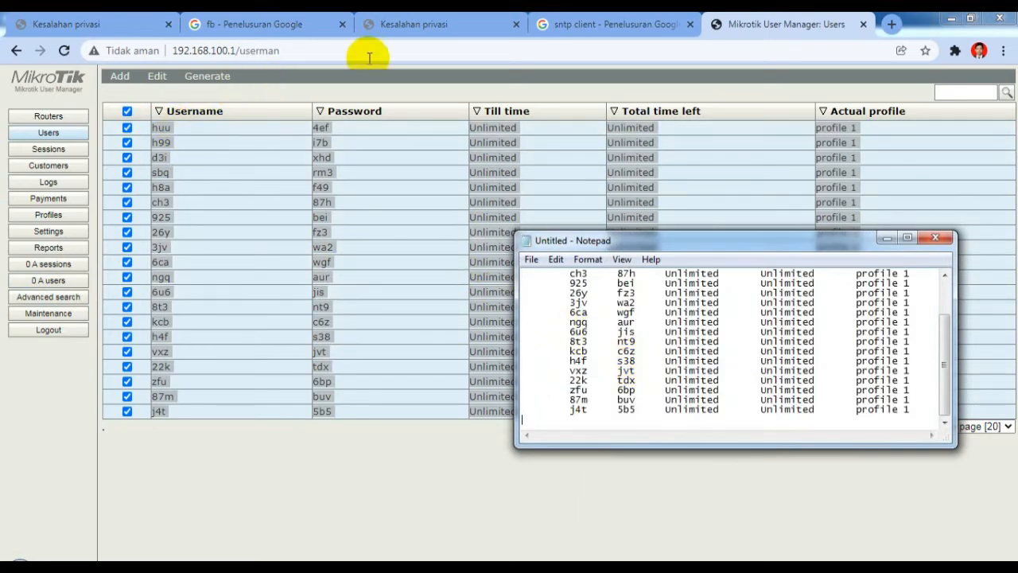
click(891, 24)
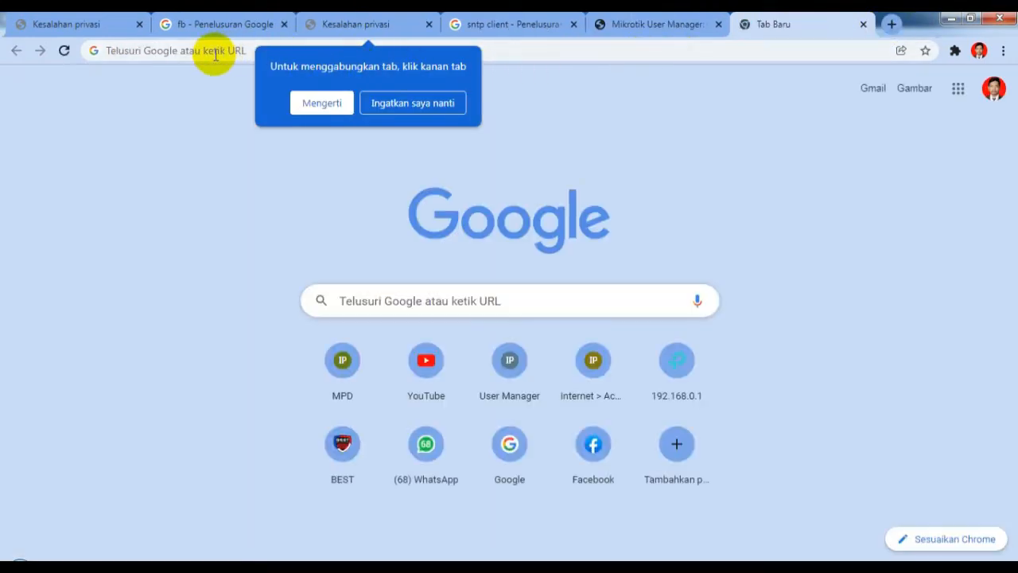
Step: Load the hotspot login page at 192.168.200.1 in the new tab
click(245, 50)
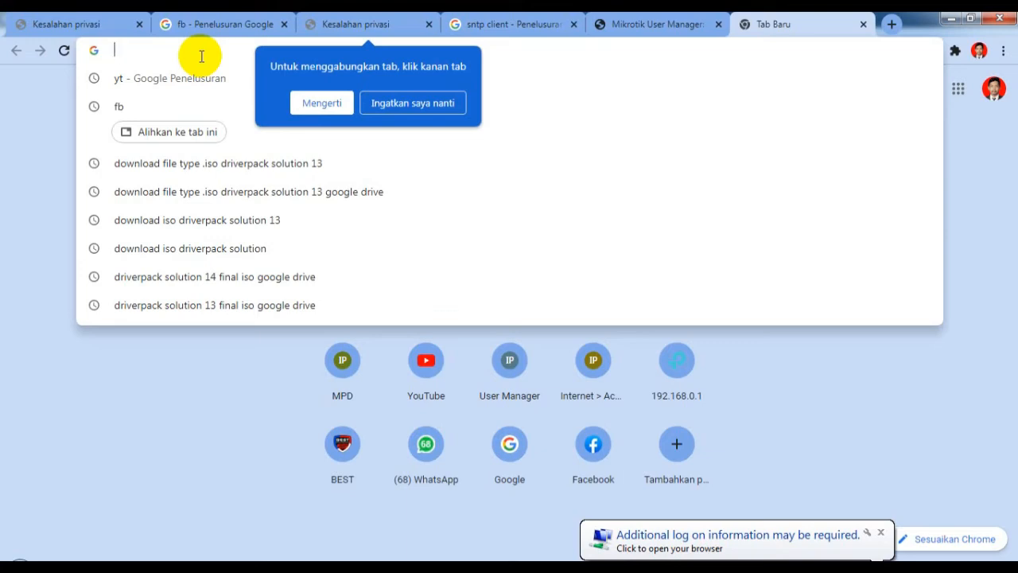
text(19)
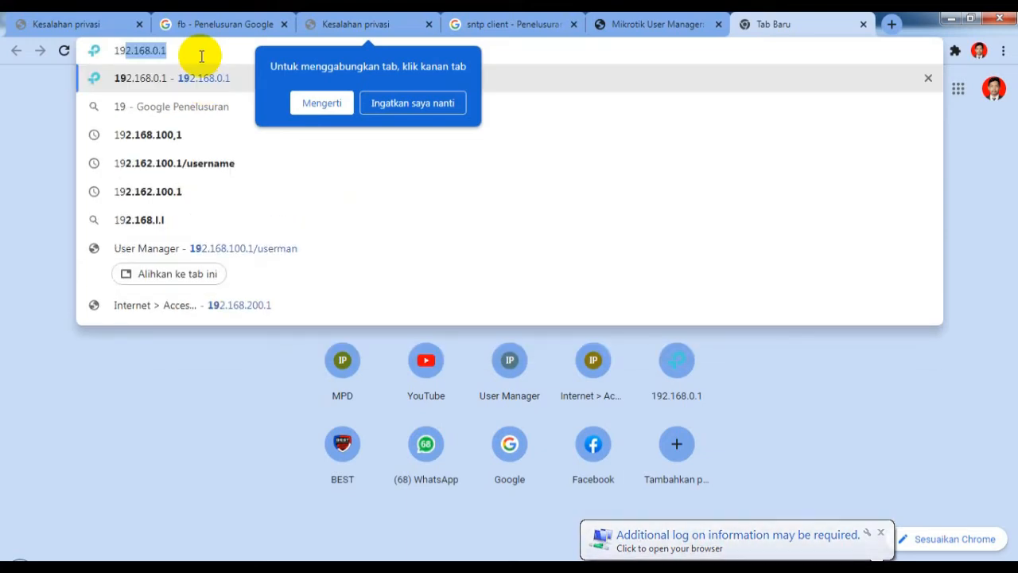
text(2.1)
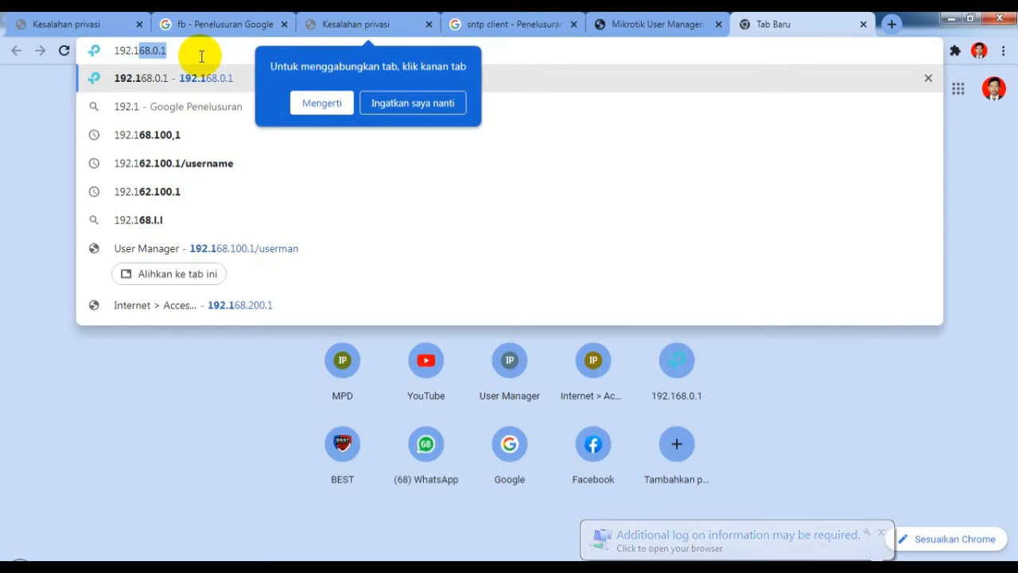
text(68)
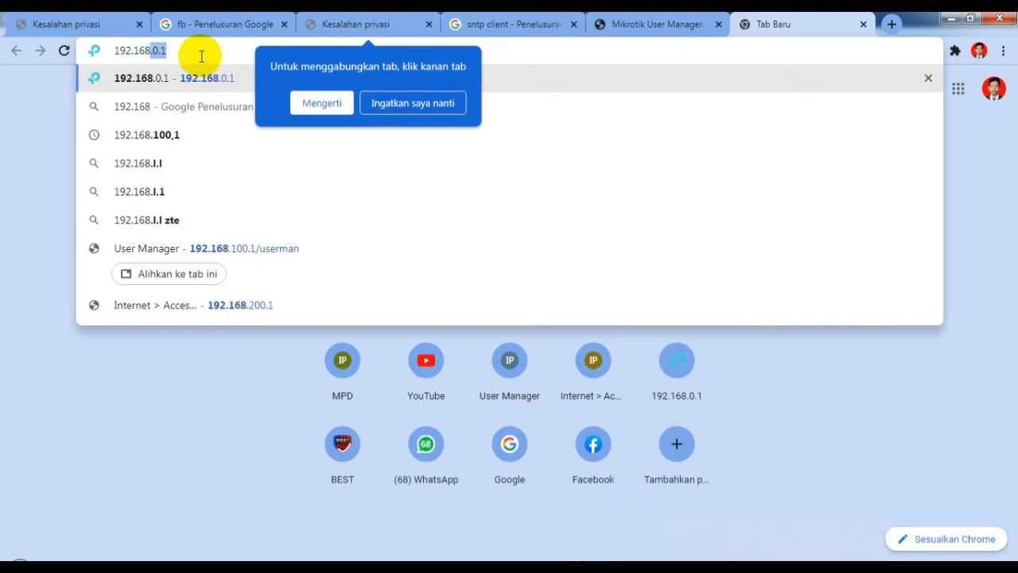
text(.)
text(2)
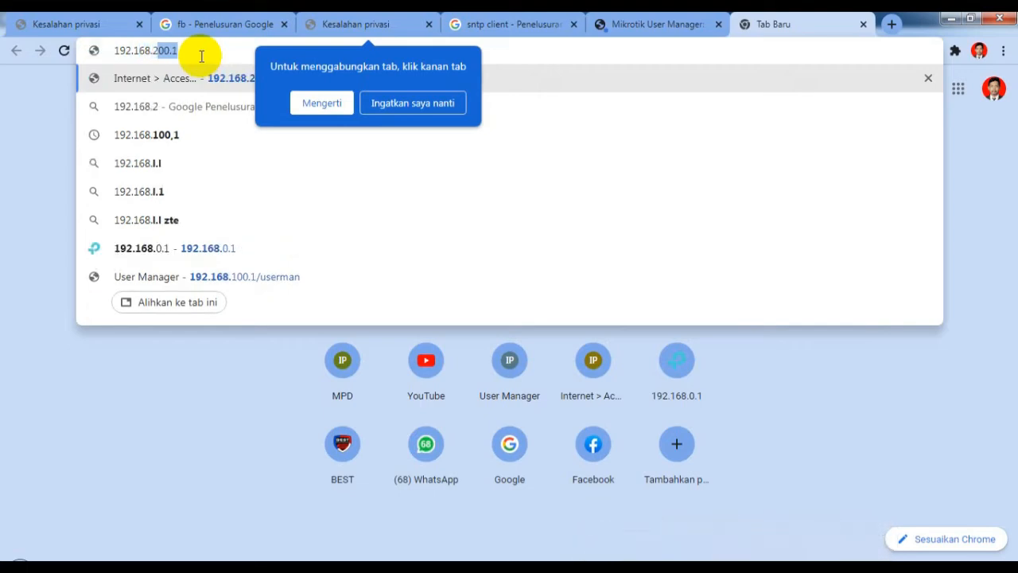
text(00.1)
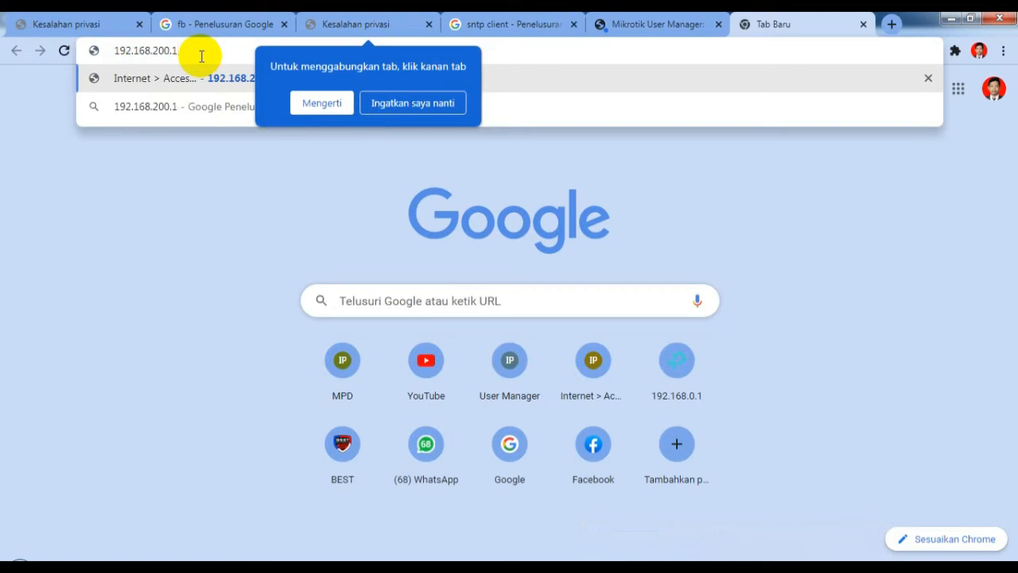
key(Return)
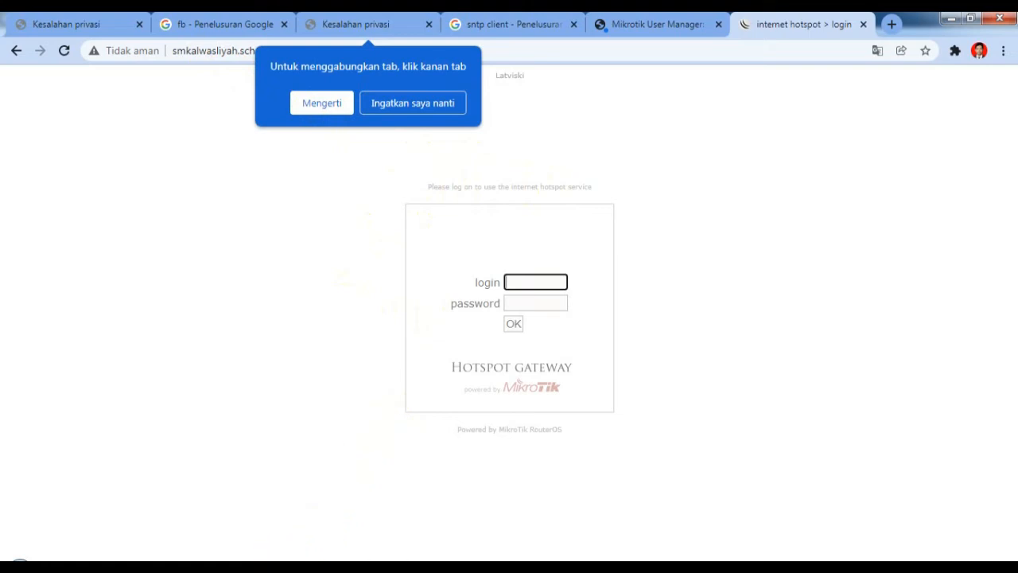
Step: Copy the first generated username from the Notepad list
click(421, 503)
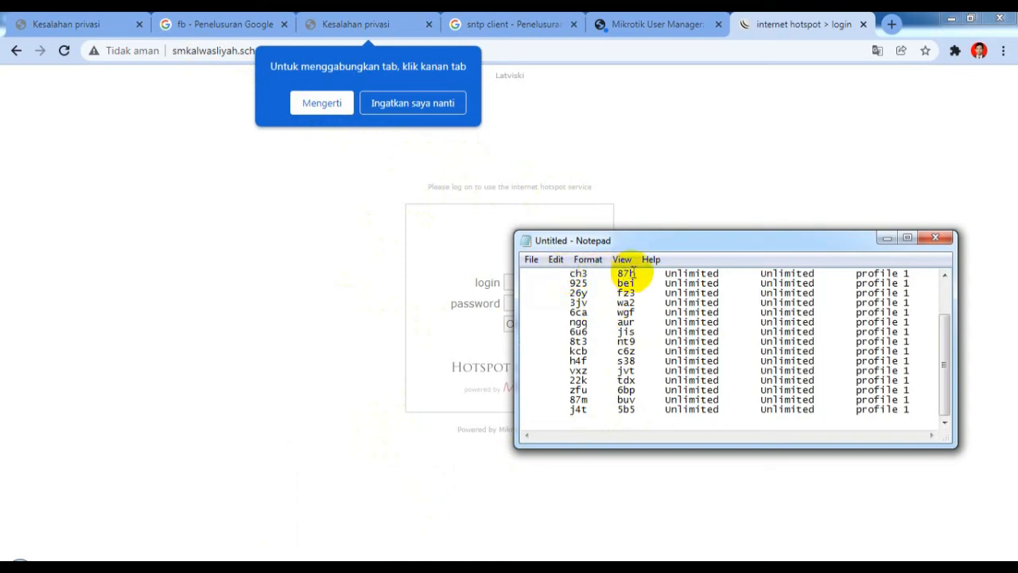
drag(566, 273, 585, 257)
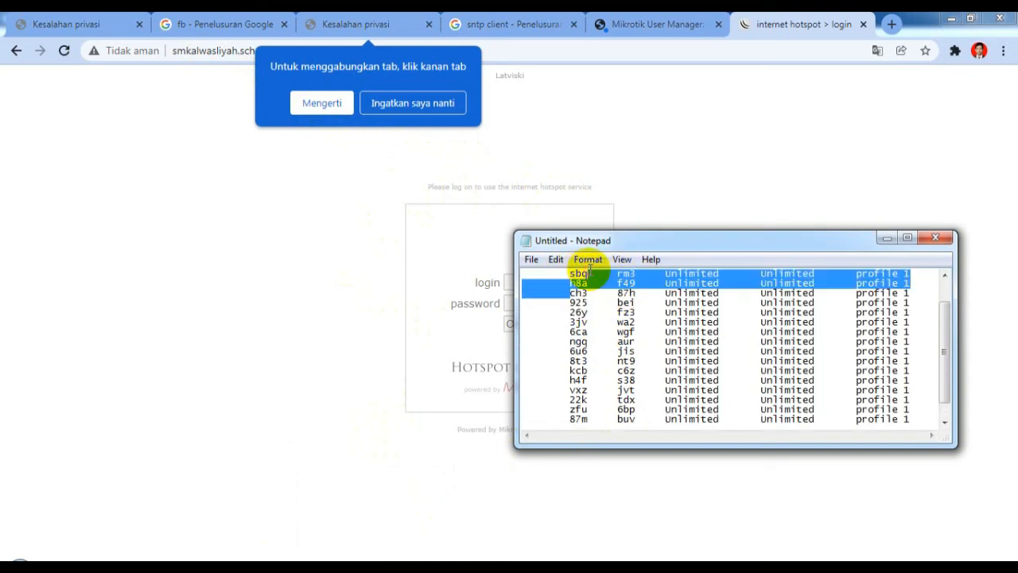
click(539, 338)
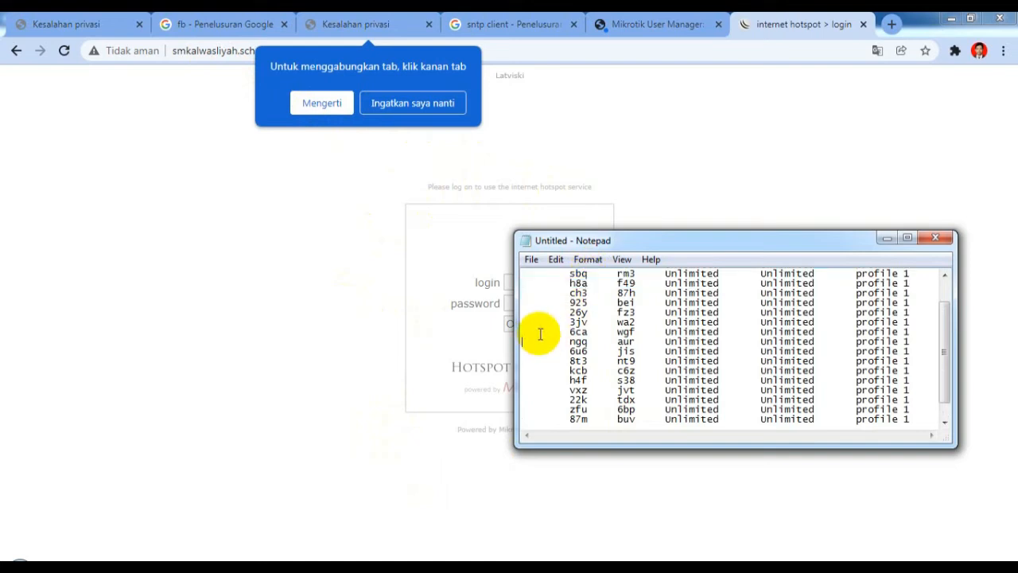
drag(569, 272, 589, 274)
right_click(591, 279)
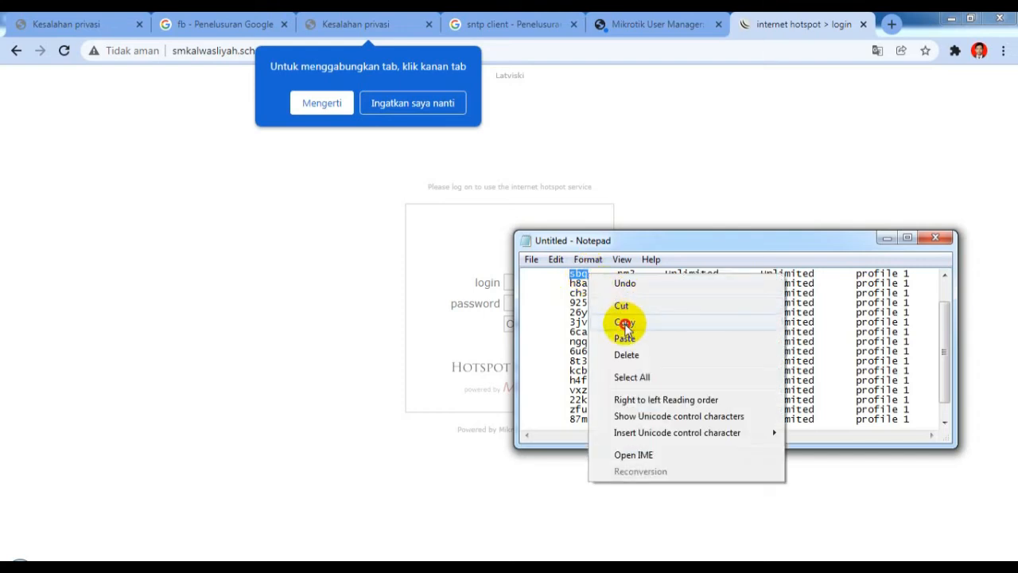
click(625, 324)
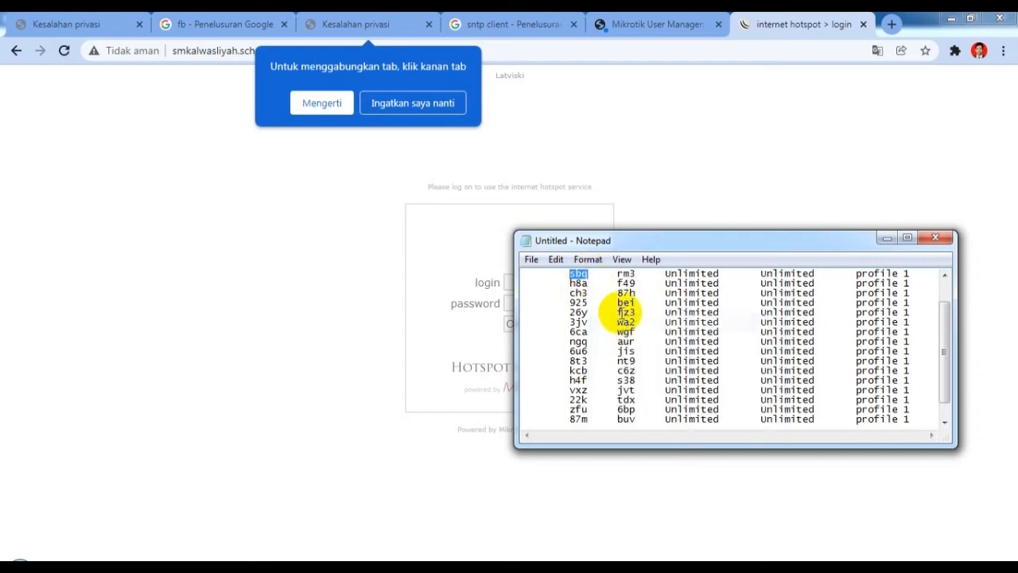
Step: Paste the username into the hotspot login field, then return to Notepad for the password
click(466, 325)
click(539, 282)
right_click(536, 281)
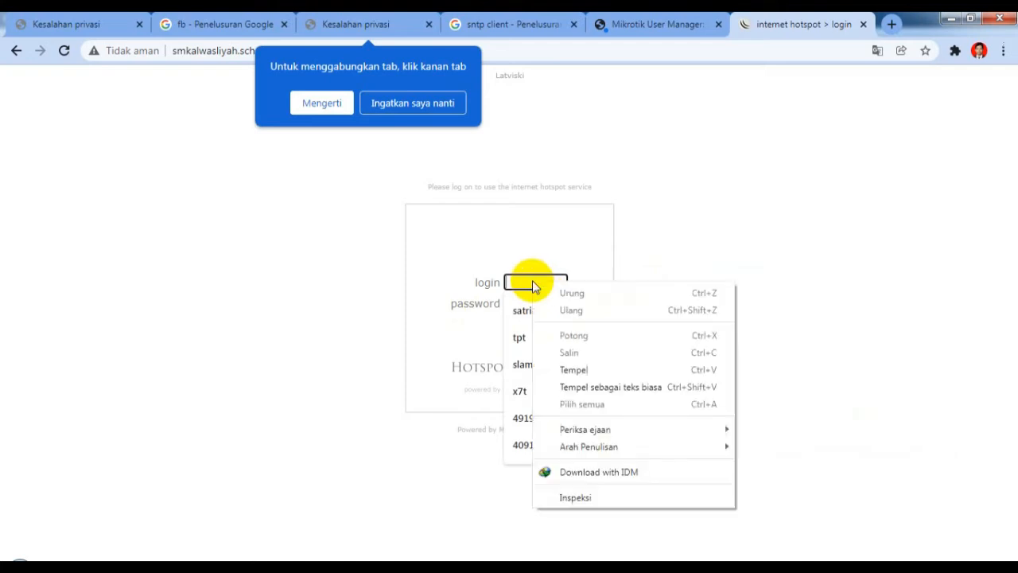
click(576, 371)
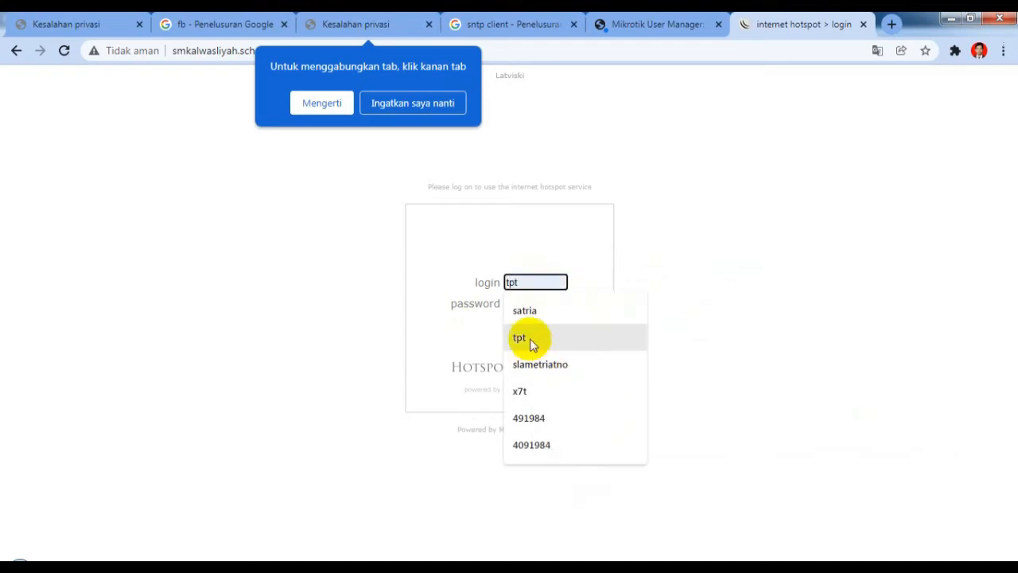
click(424, 322)
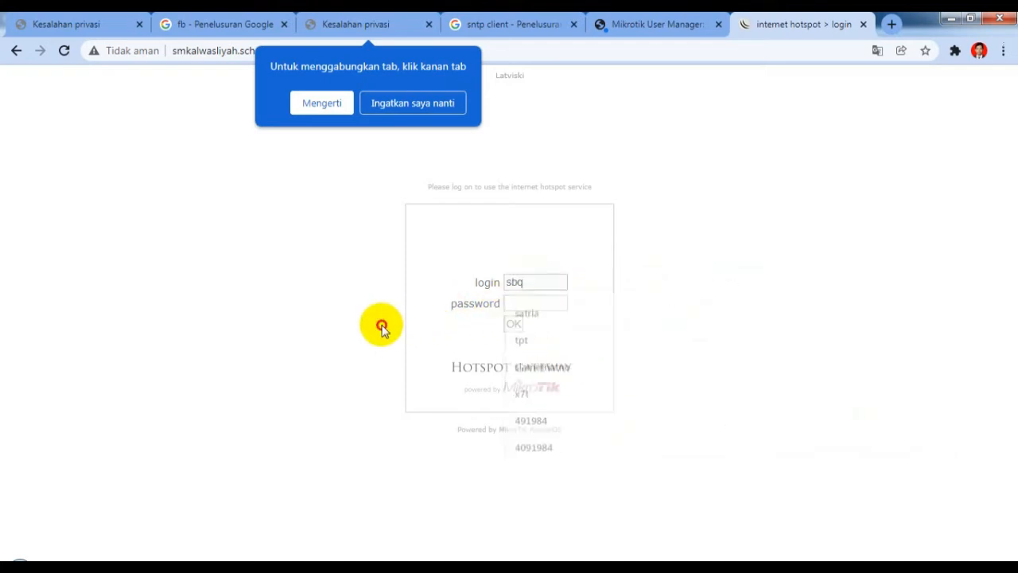
click(522, 302)
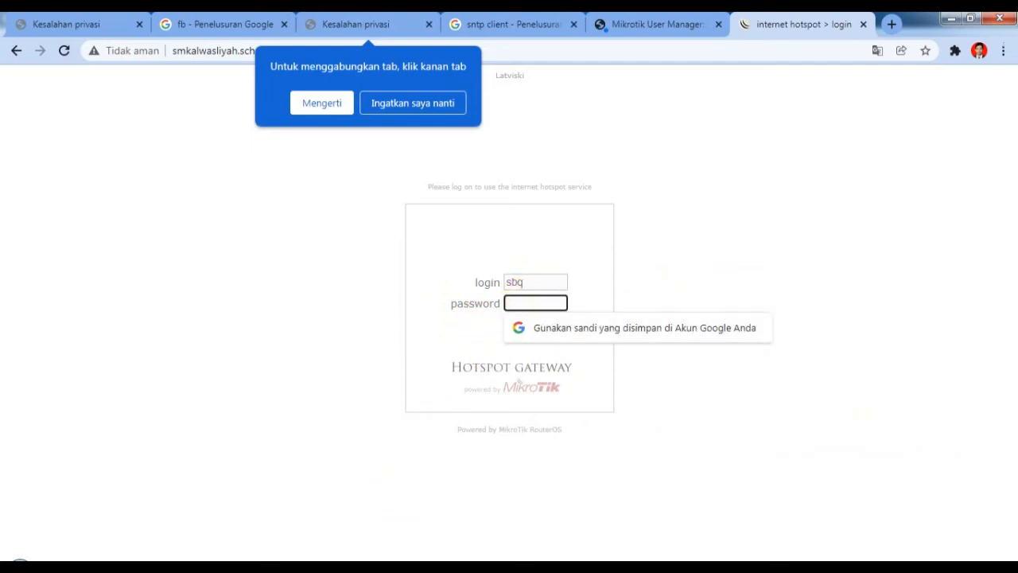
click(370, 568)
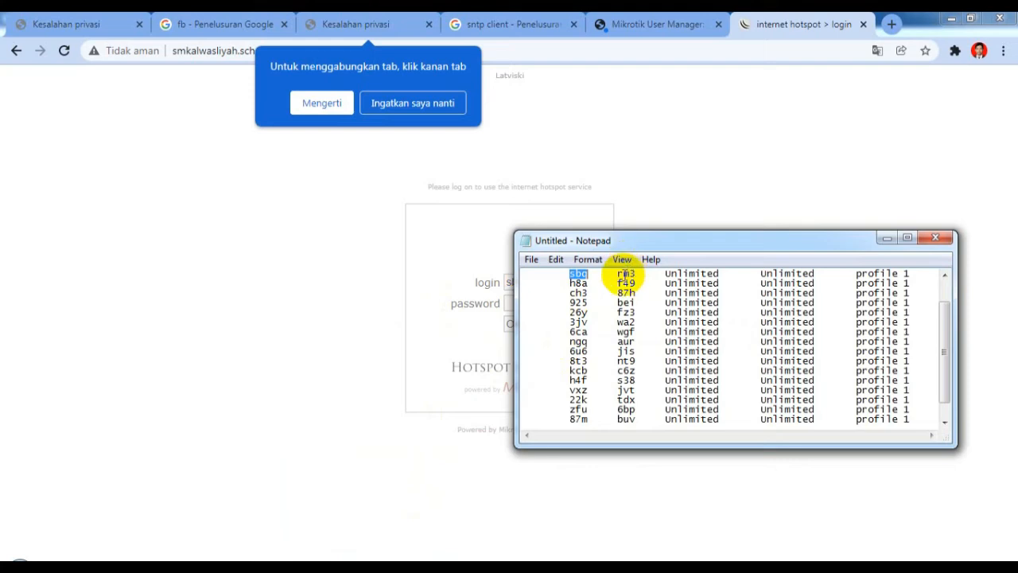
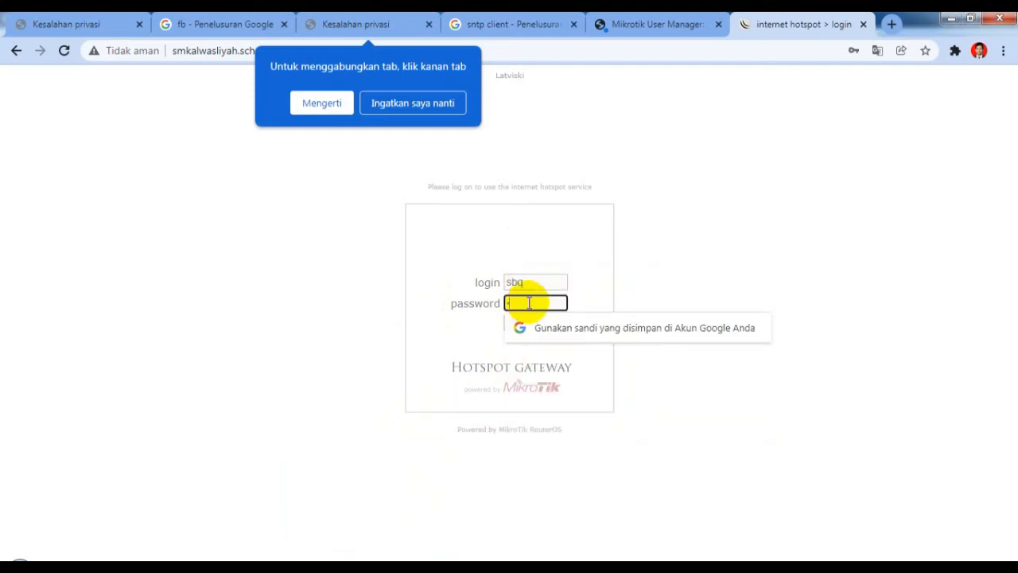
Step: Paste the account password into the hotspot login page and submit the sign-in
key(ctrl+v)
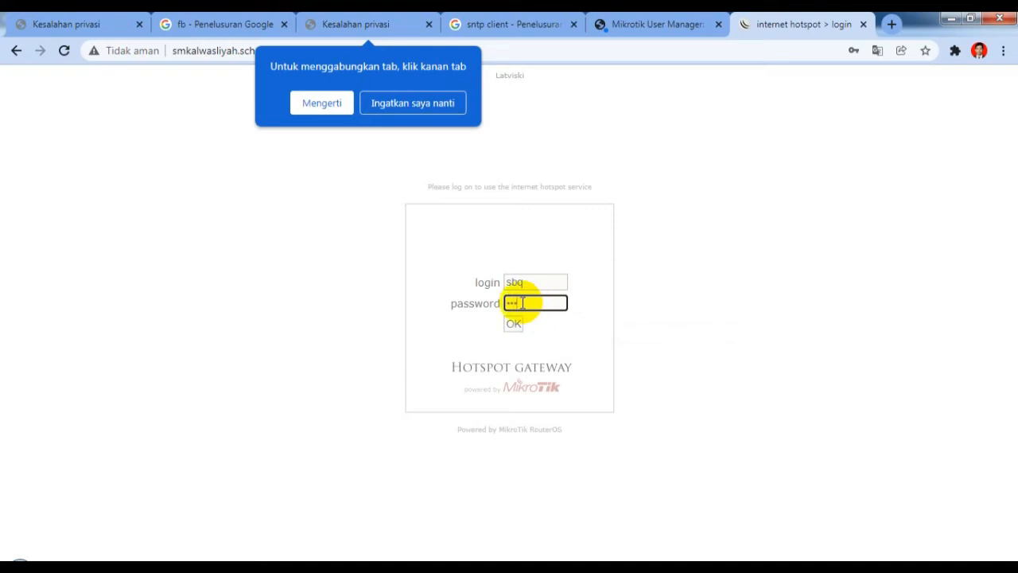
click(516, 325)
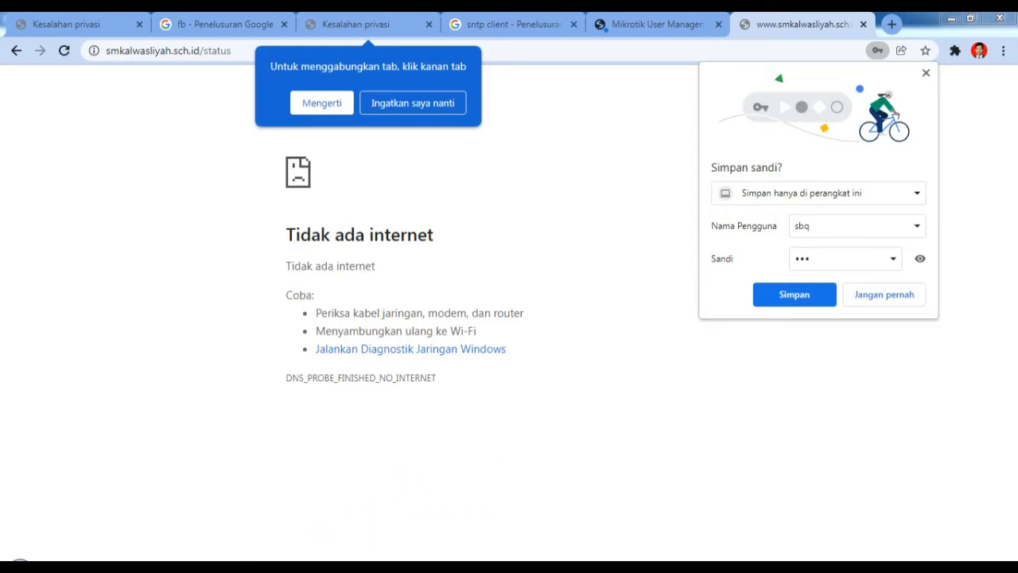
mouse_move(334, 567)
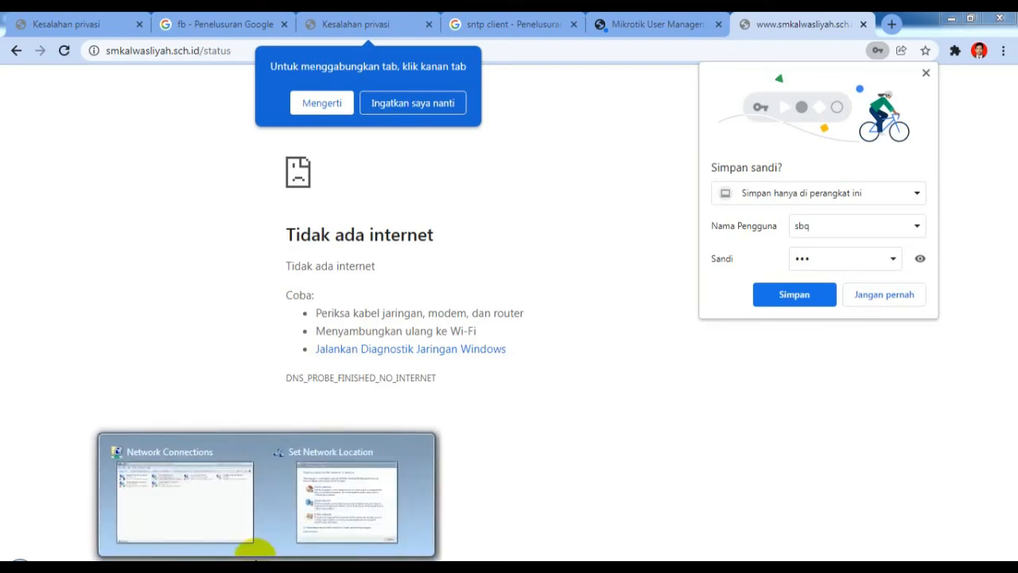
Step: Open Local Area Connection's TCP/IPv4 properties and choose a manually assigned IP address
click(230, 516)
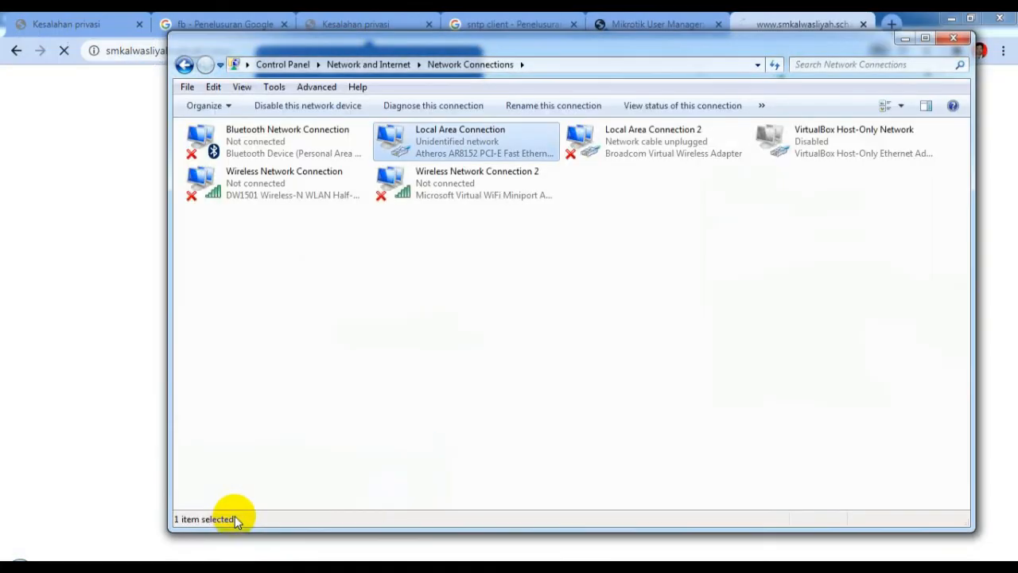
double_click(490, 137)
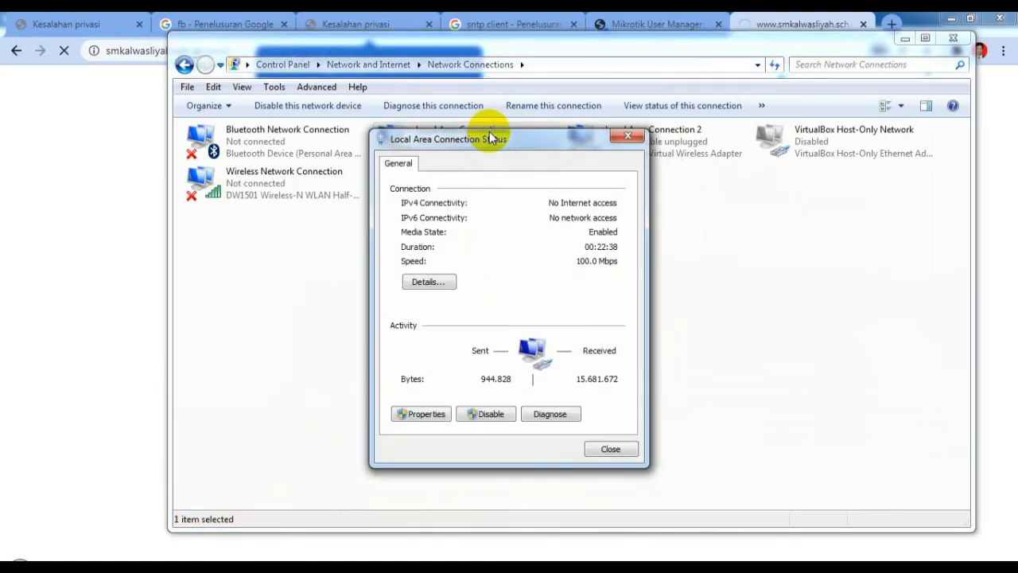
click(427, 415)
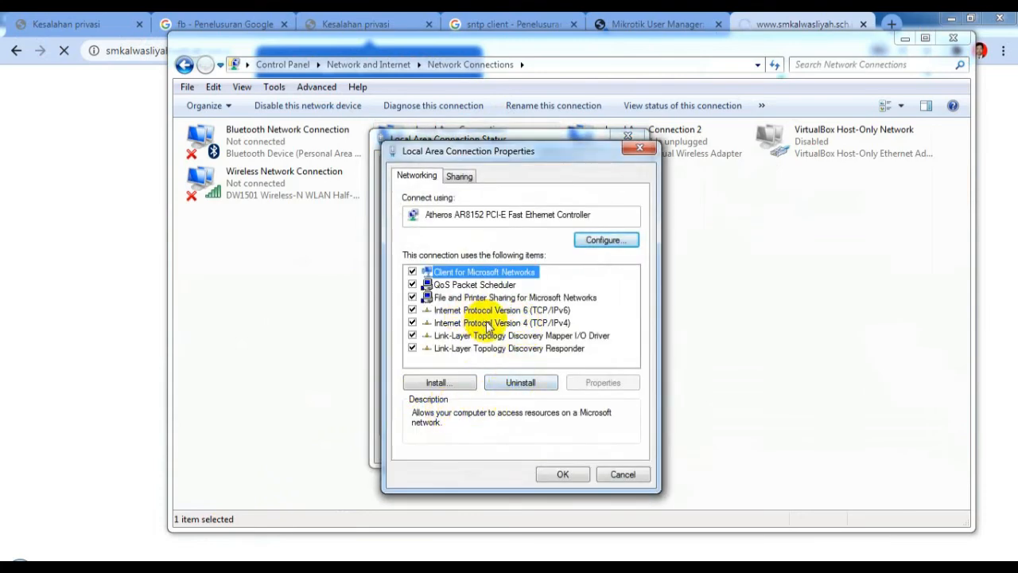
click(487, 323)
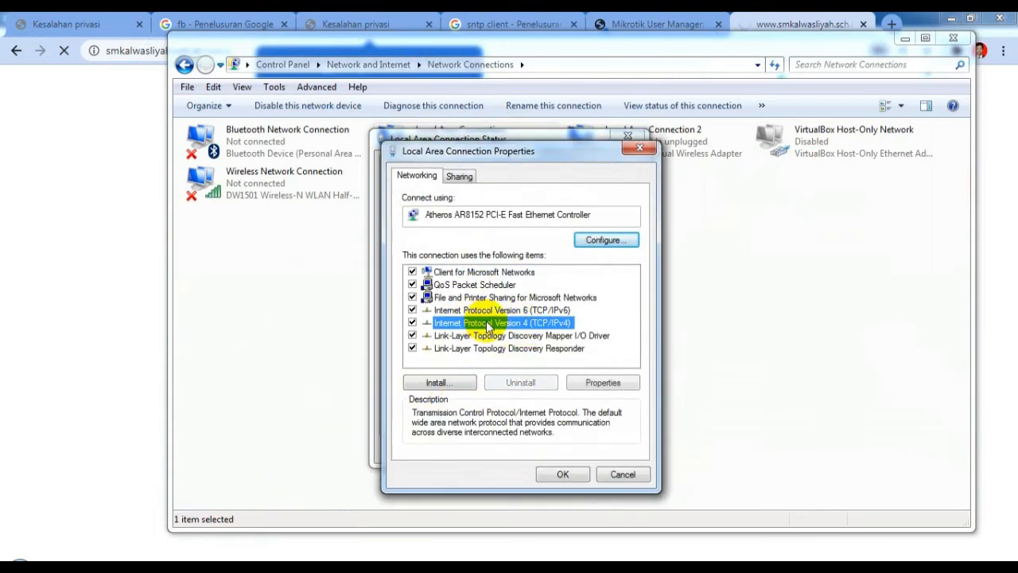
click(603, 382)
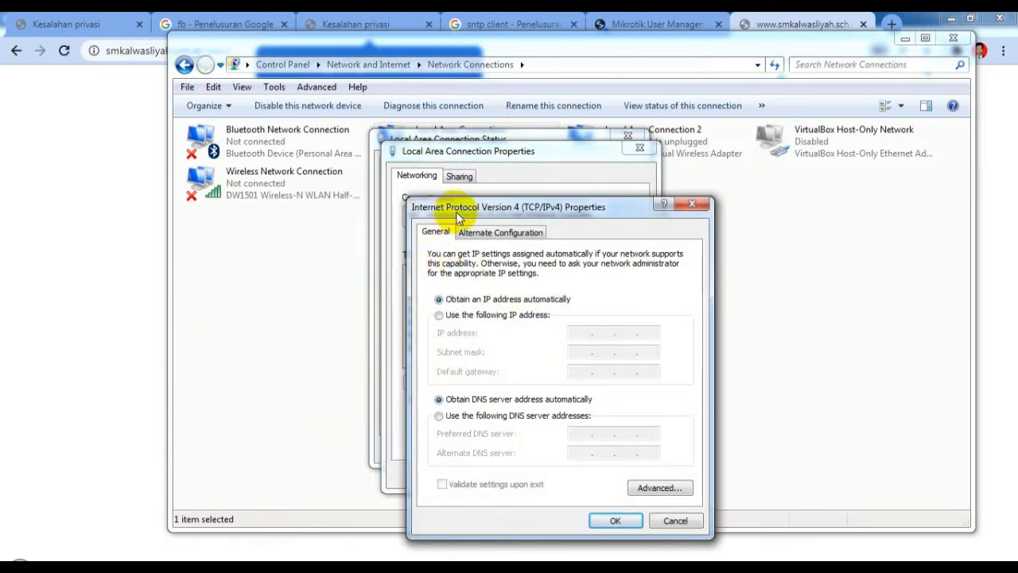
click(439, 315)
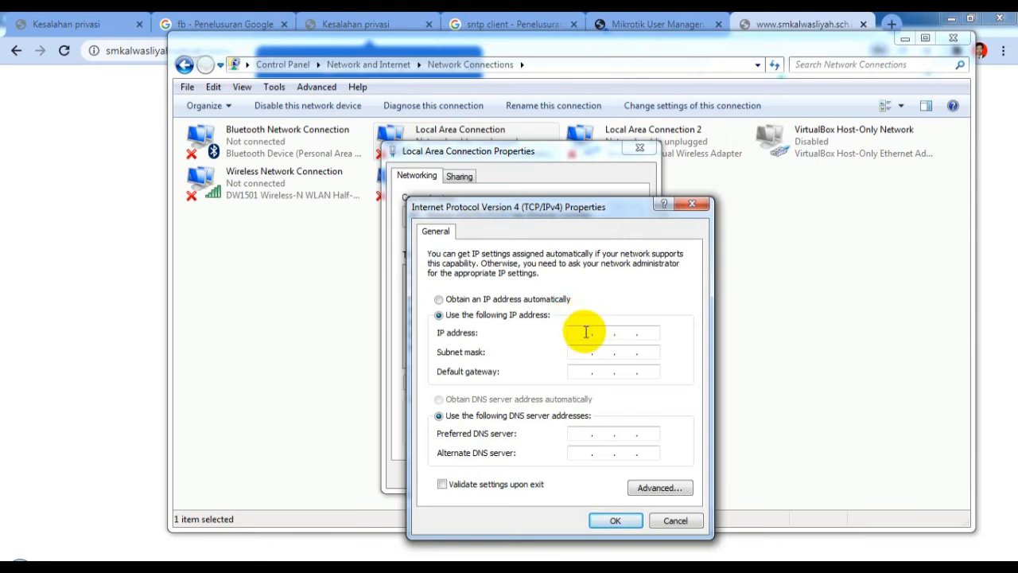
Step: Enter IP 192.168.0.11 with subnet mask 255.255.255.0 and confirm the settings
click(585, 333)
text(192 . 168 . 0 . 11)
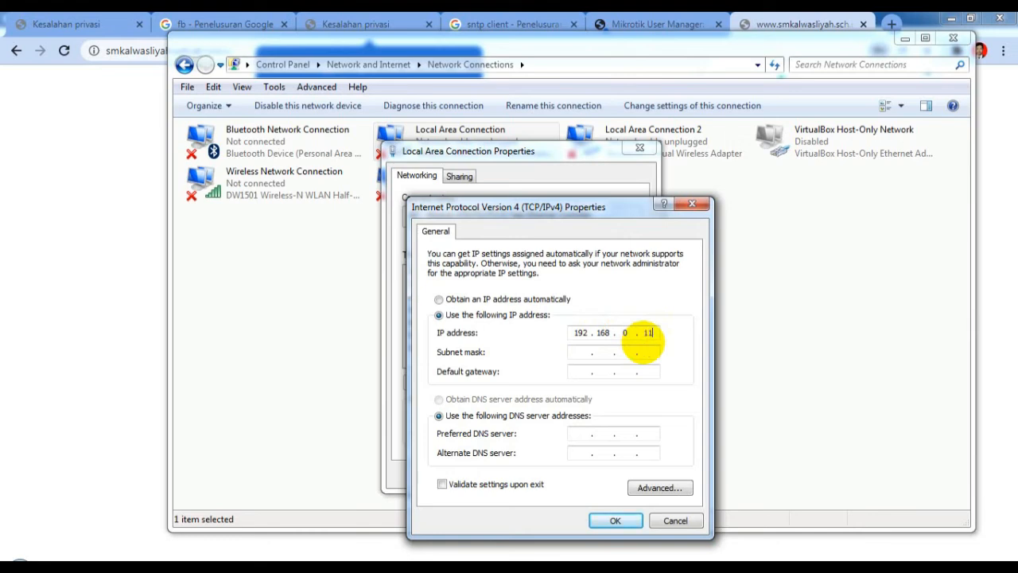
click(646, 355)
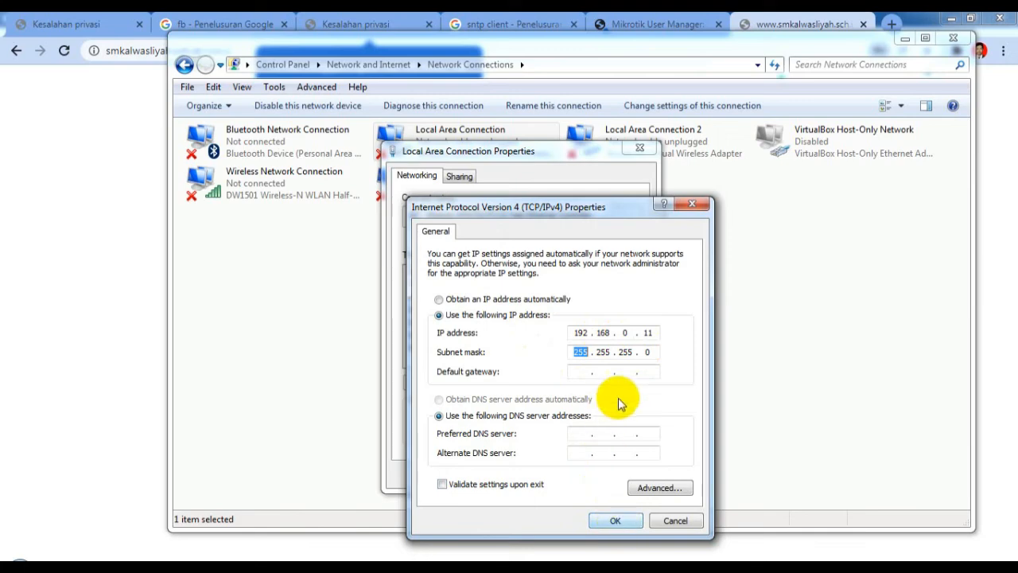
click(614, 521)
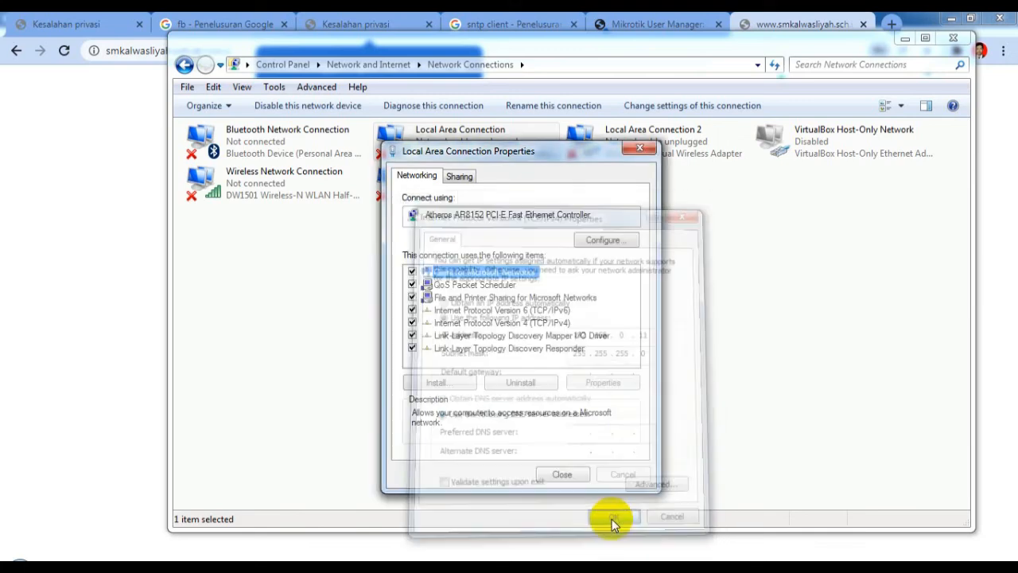
click(563, 474)
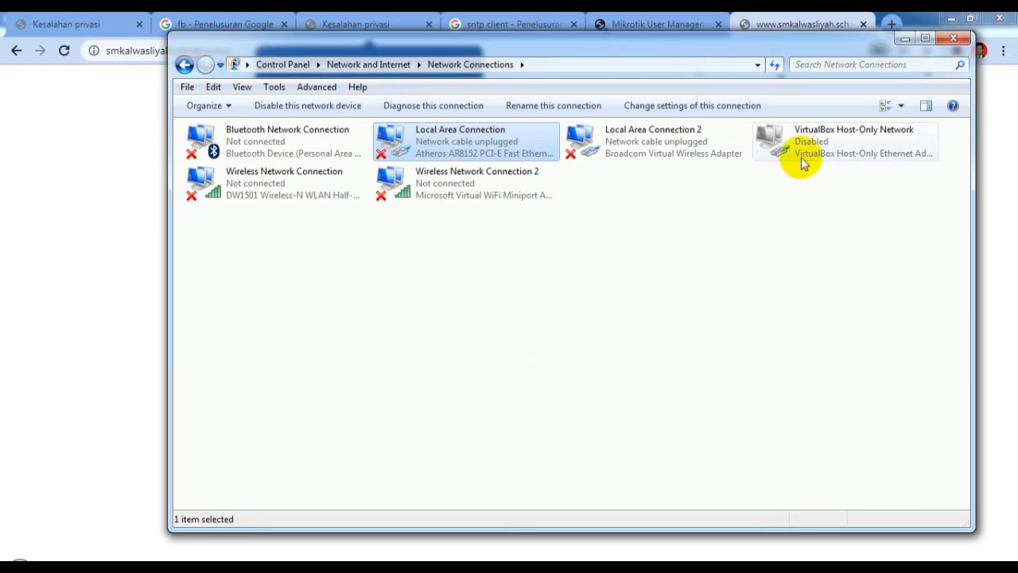
click(892, 25)
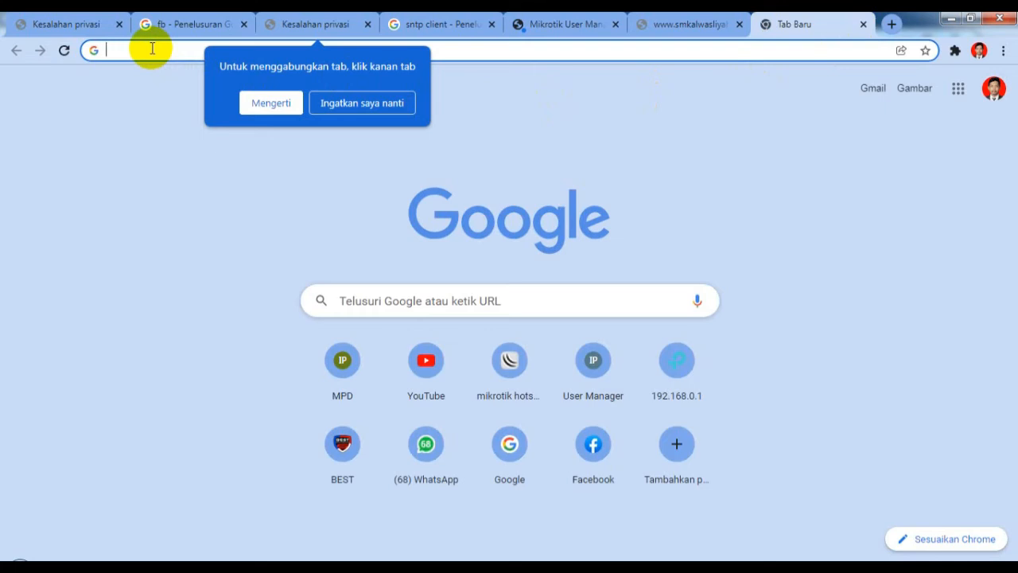
Step: Load 192.168.0.254 and log in to the access point as admin with its password
text(1)
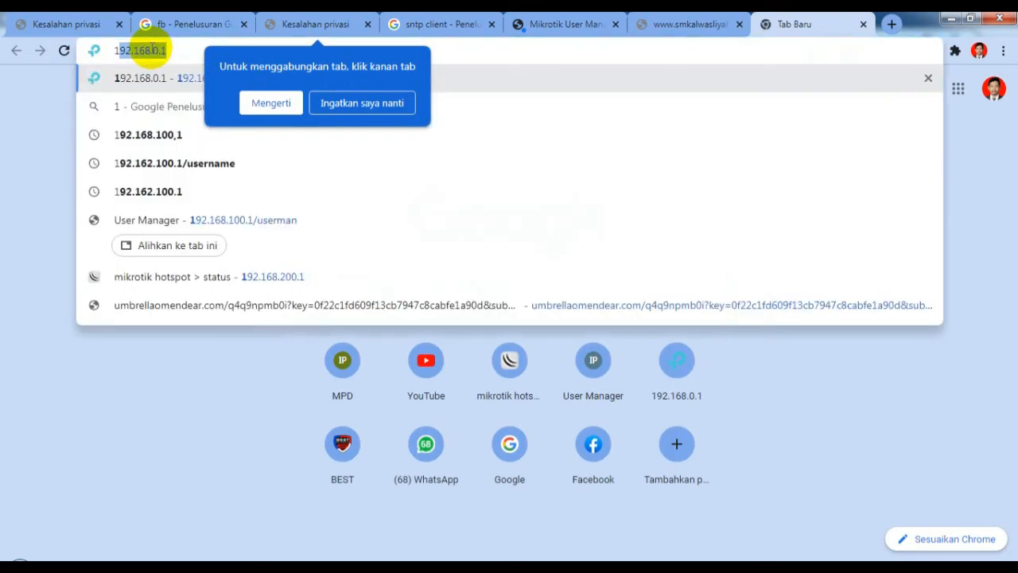
text(92.)
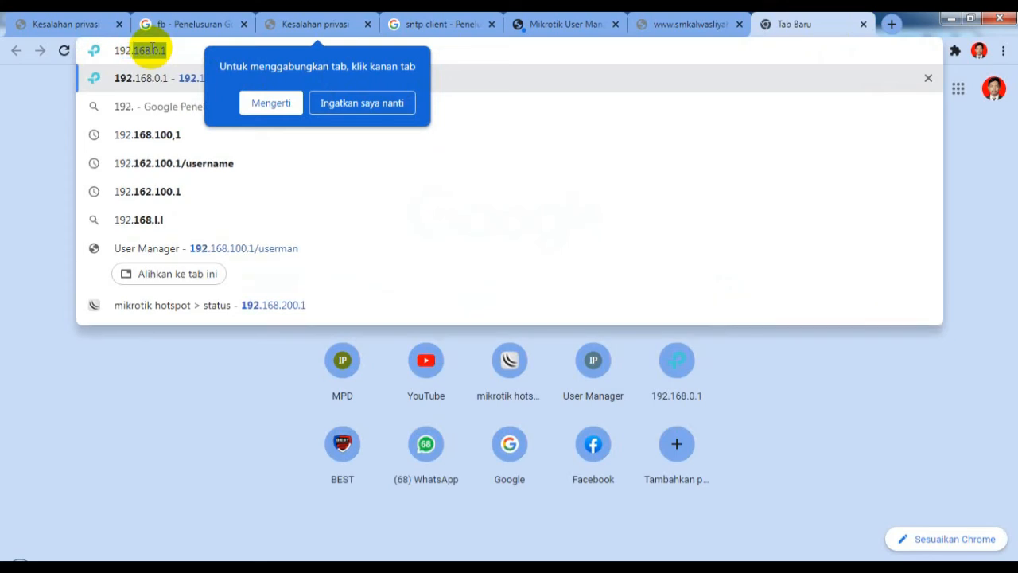
text(168)
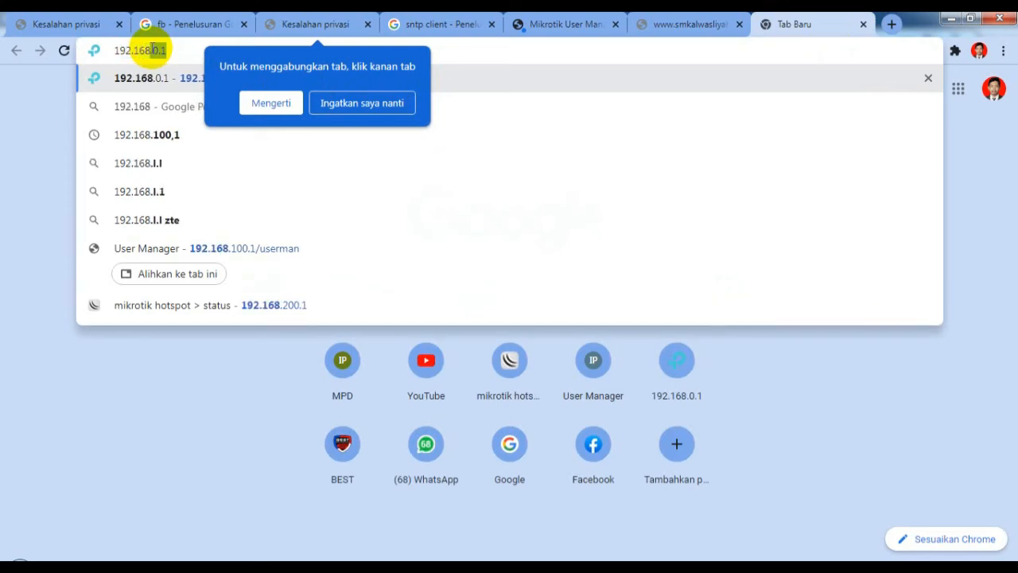
text(.)
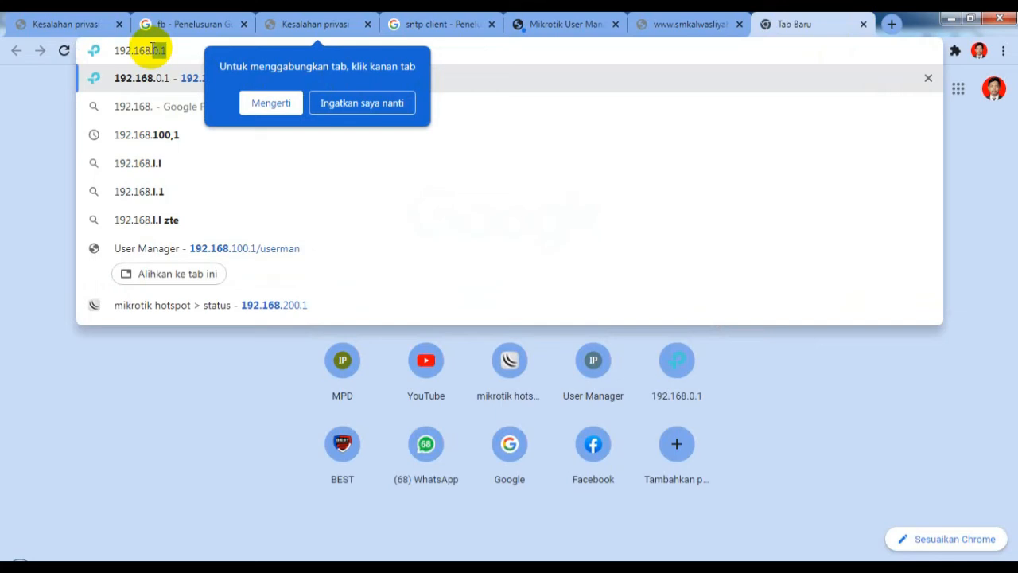
text(0)
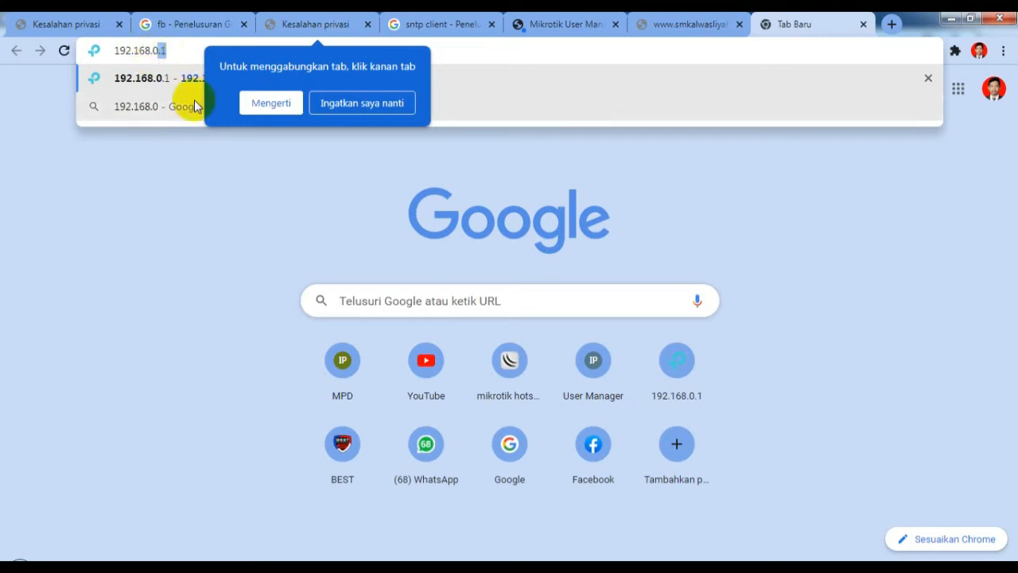
text(.)
text(254)
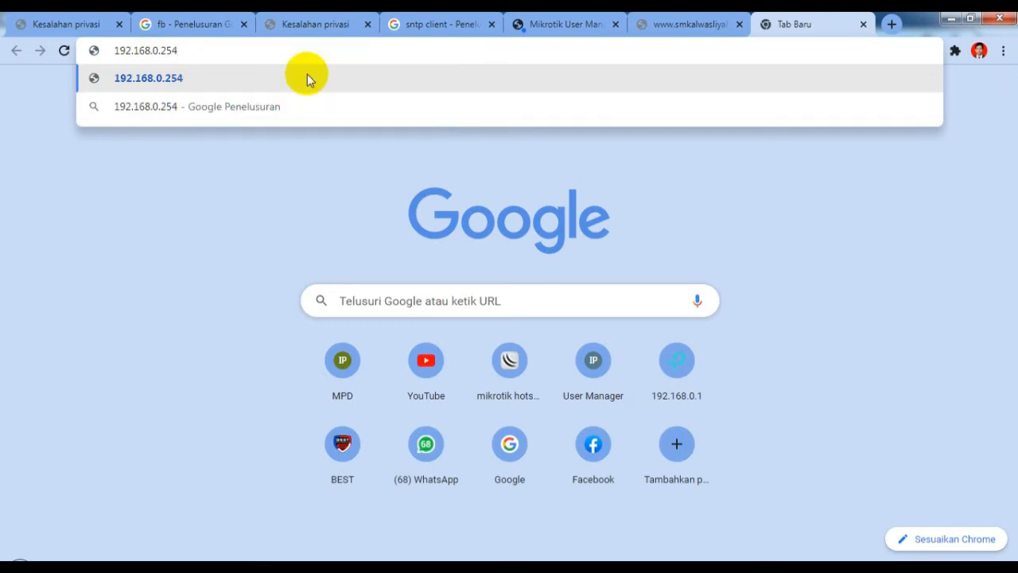
click(307, 77)
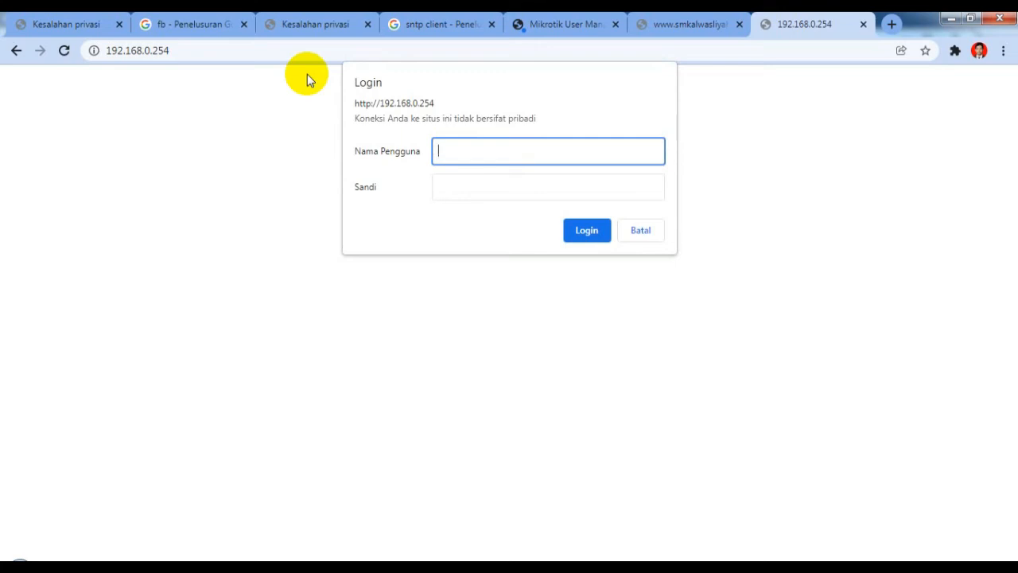
text(admin)
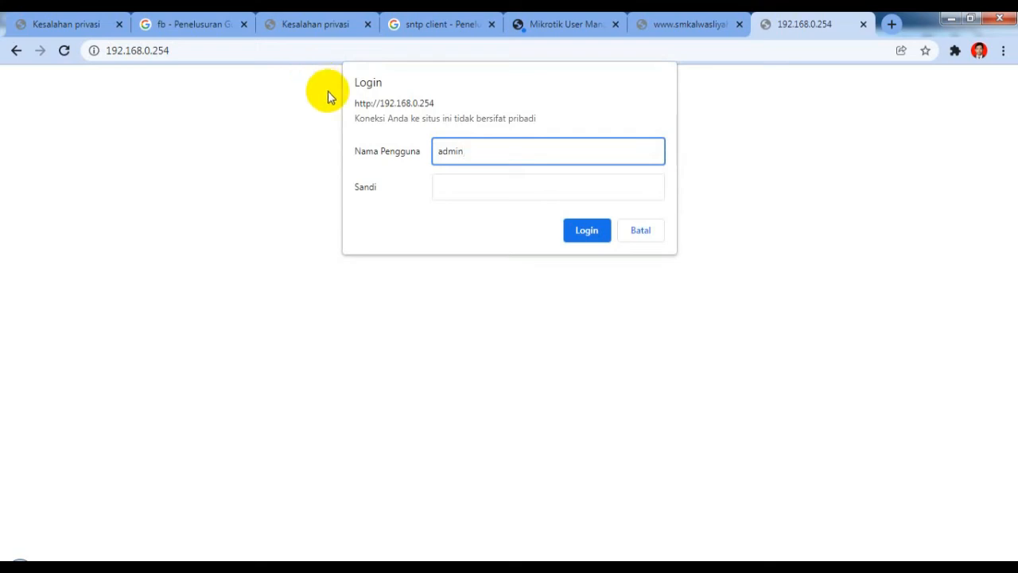
click(447, 188)
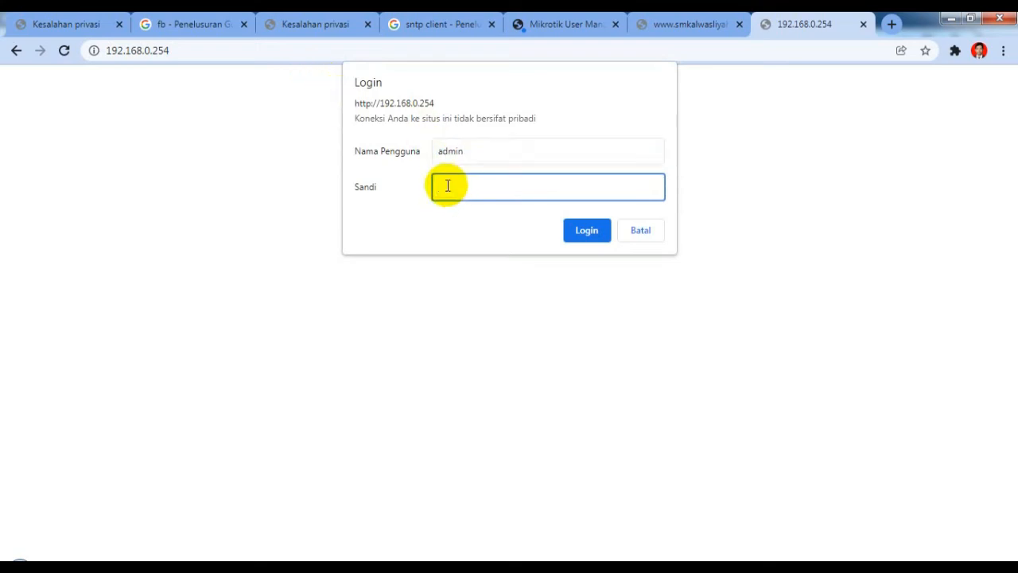
text(admin)
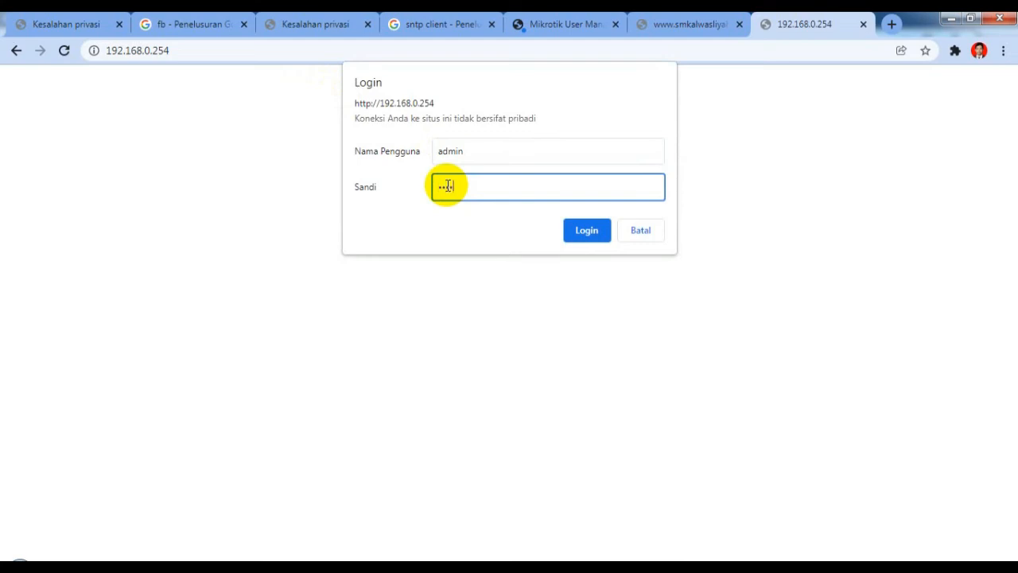
click(587, 236)
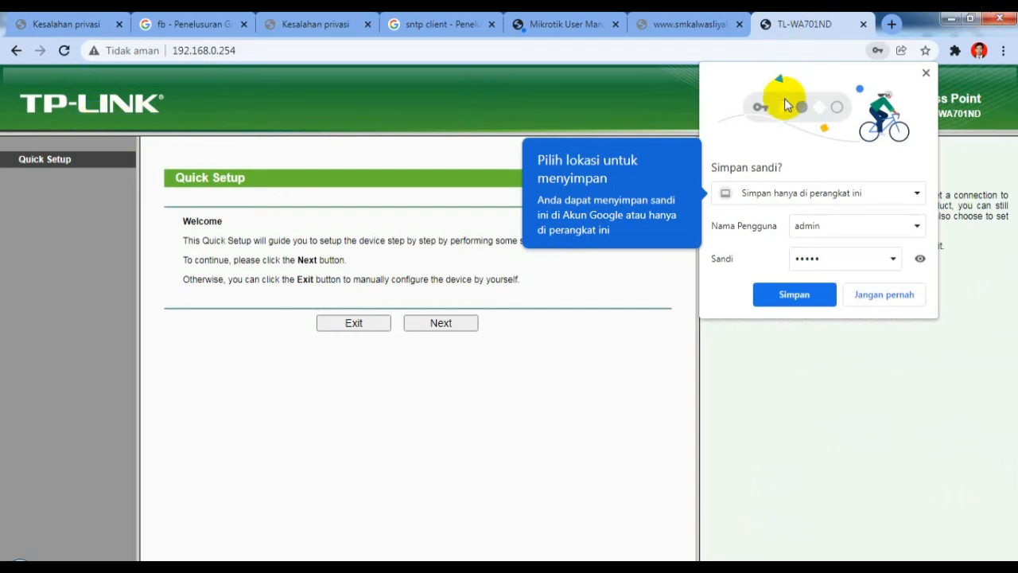
Step: Decline saving the password and start Quick Setup, keeping Access Point mode
click(926, 72)
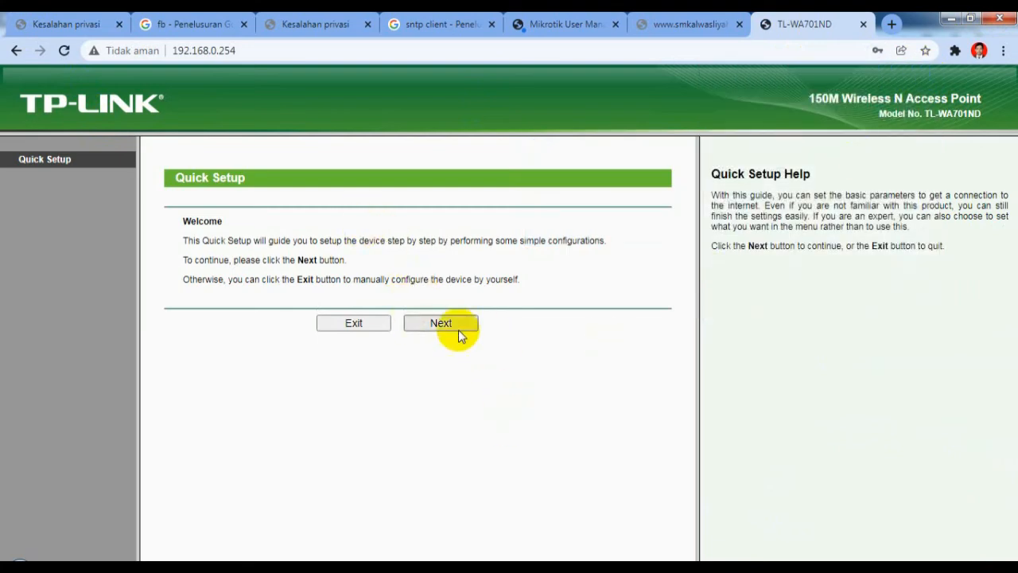
click(439, 323)
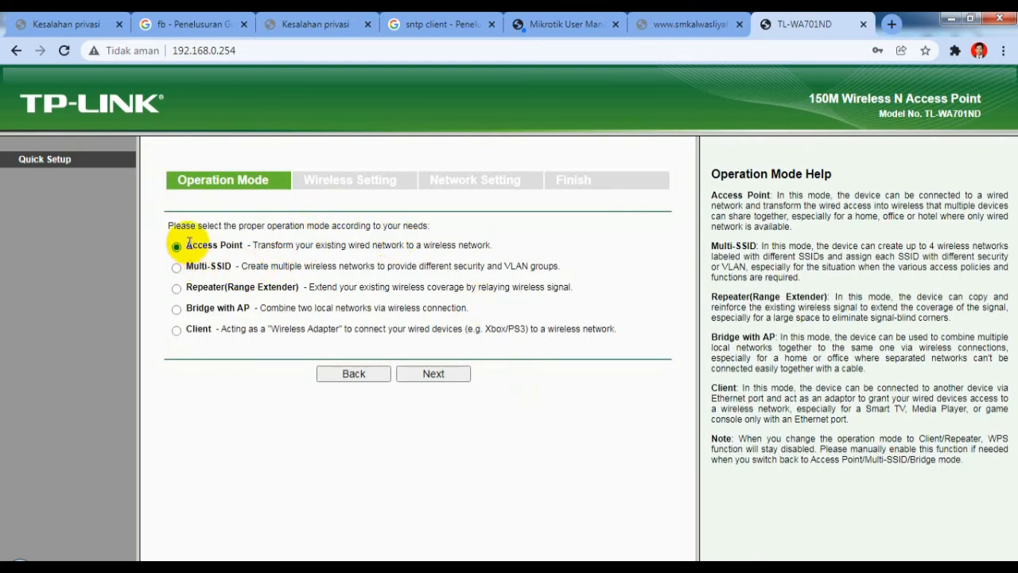
click(427, 374)
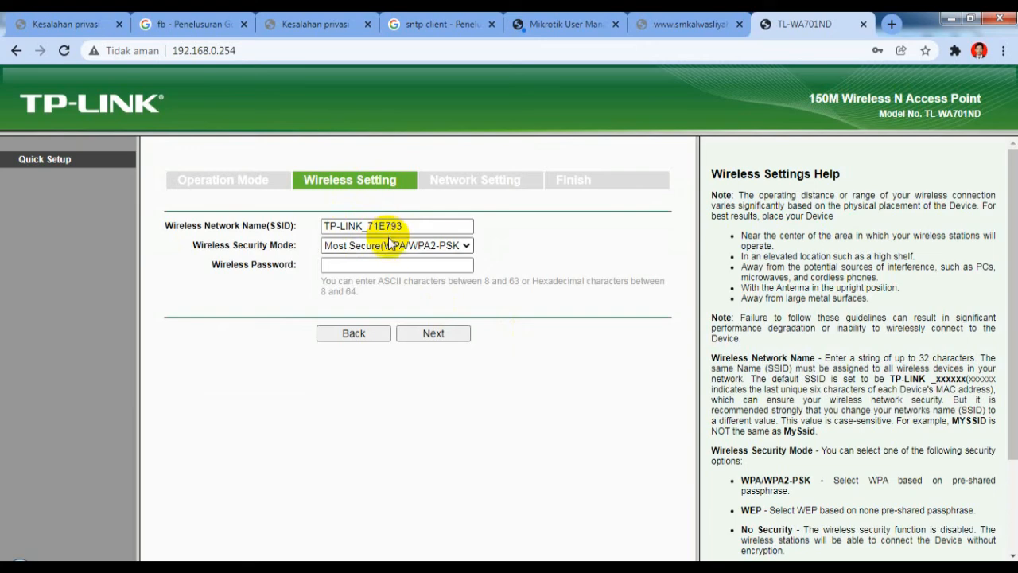
click(392, 228)
drag(393, 227, 322, 229)
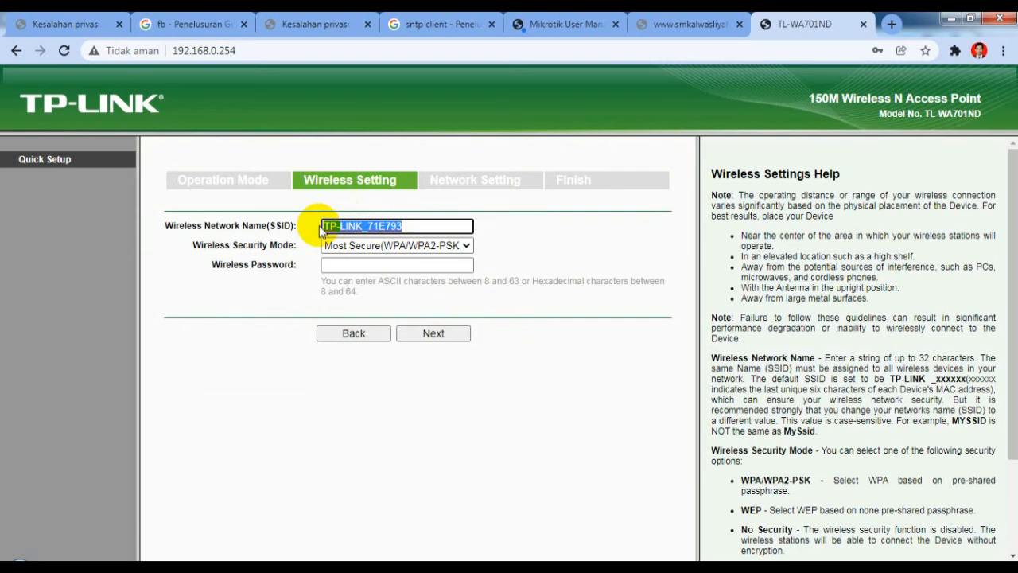
text(@pro)
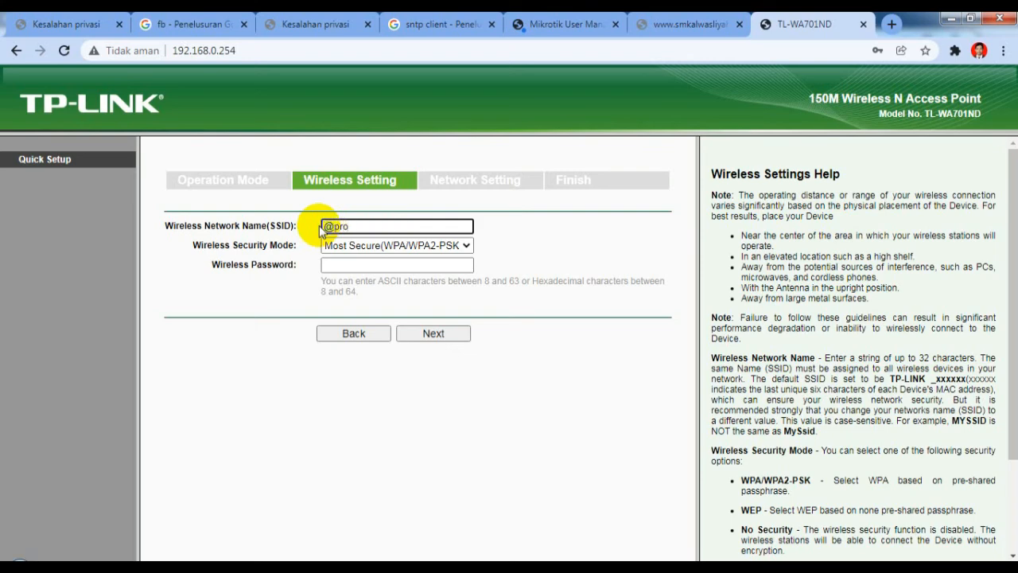
text(xkyukk)
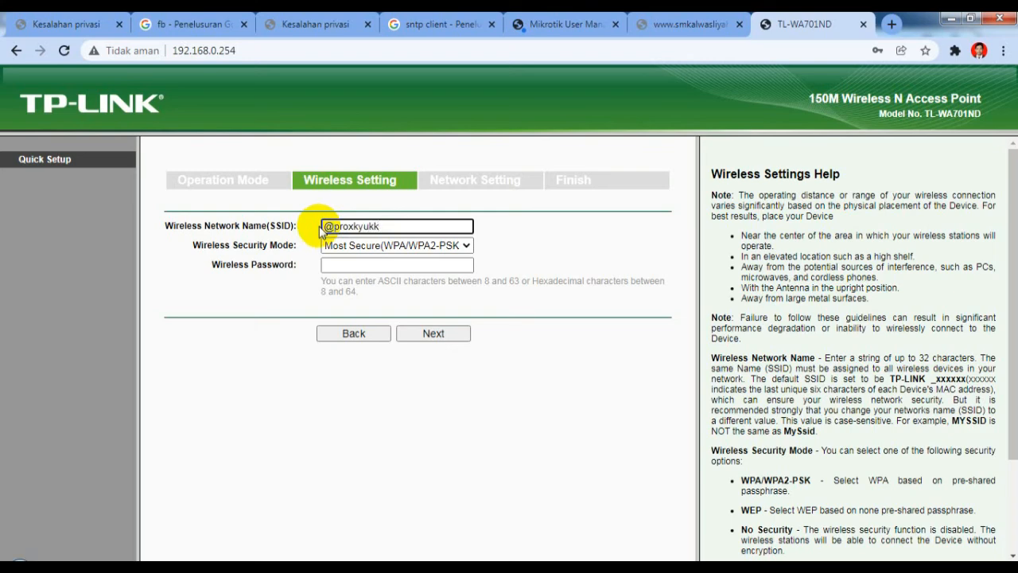
click(367, 267)
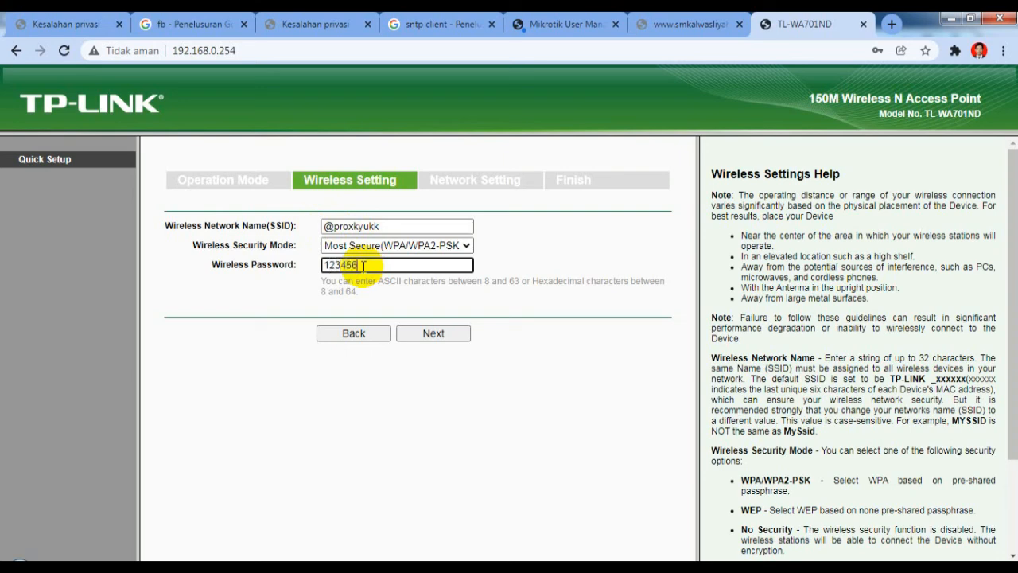
text(78)
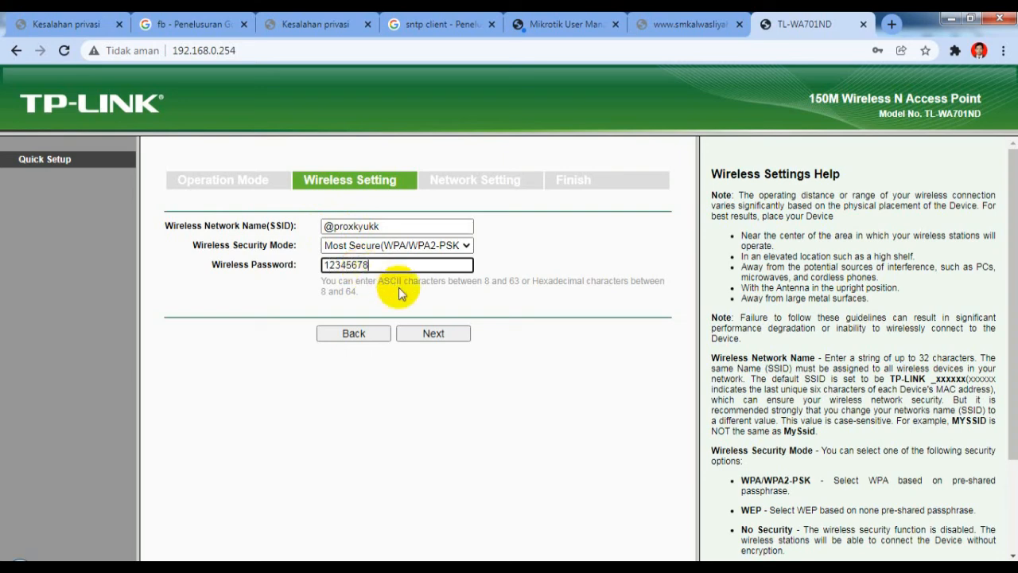
Step: In Network Setting, change the IP address to 192.168.200.3, leaving DHCP disabled
click(434, 335)
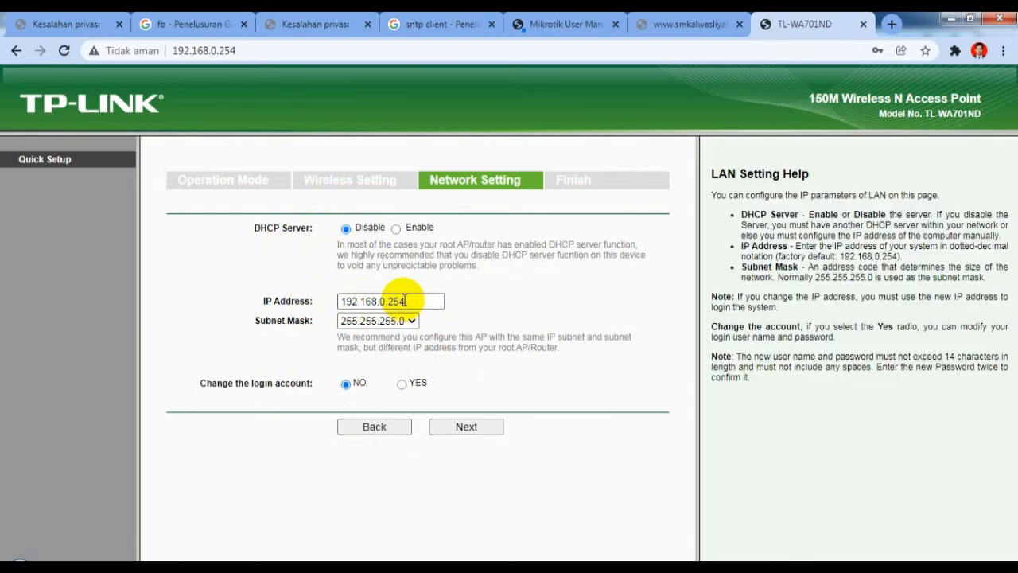
click(406, 300)
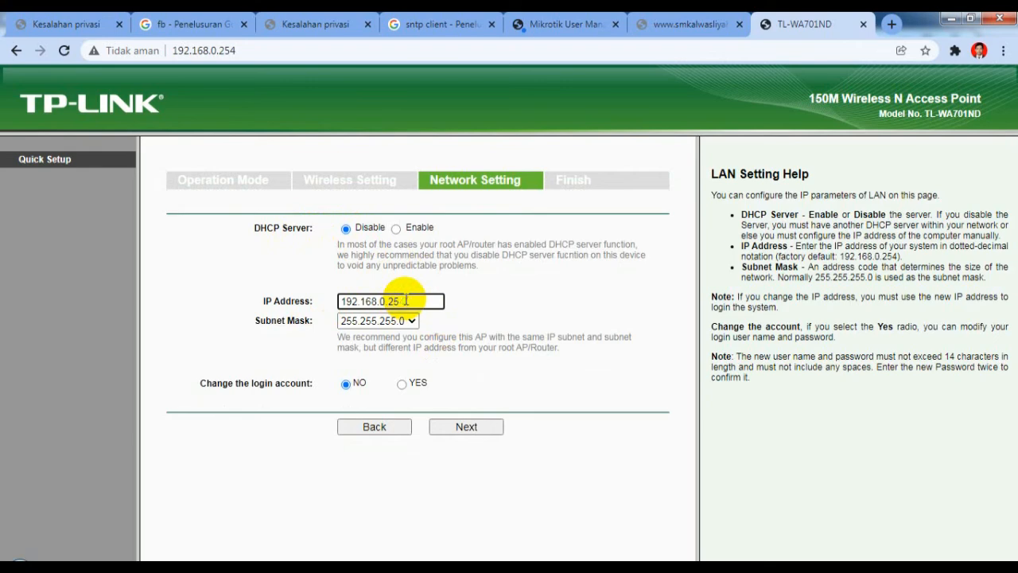
key(BackSpace)
key(BackSpace)
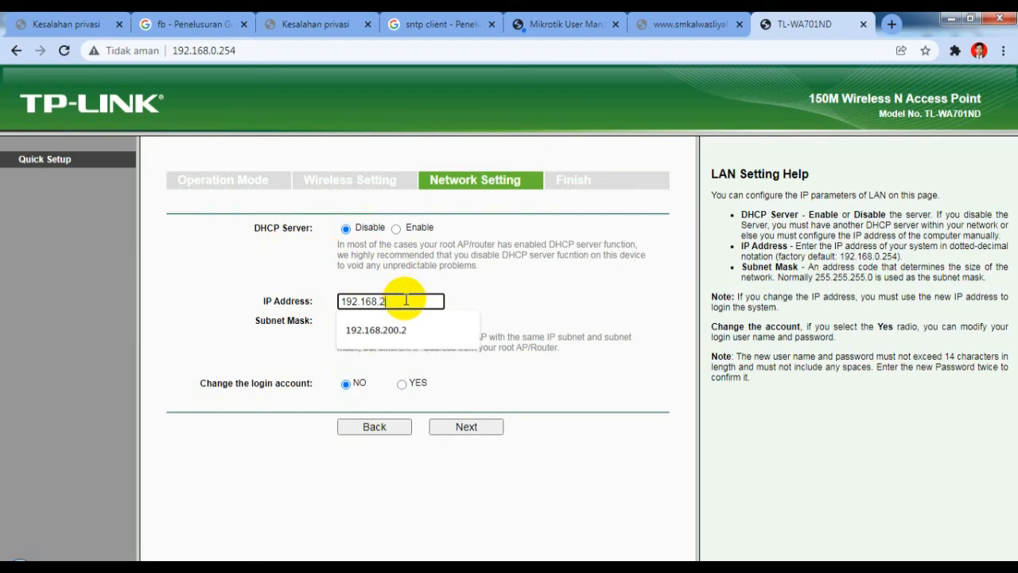
text(3)
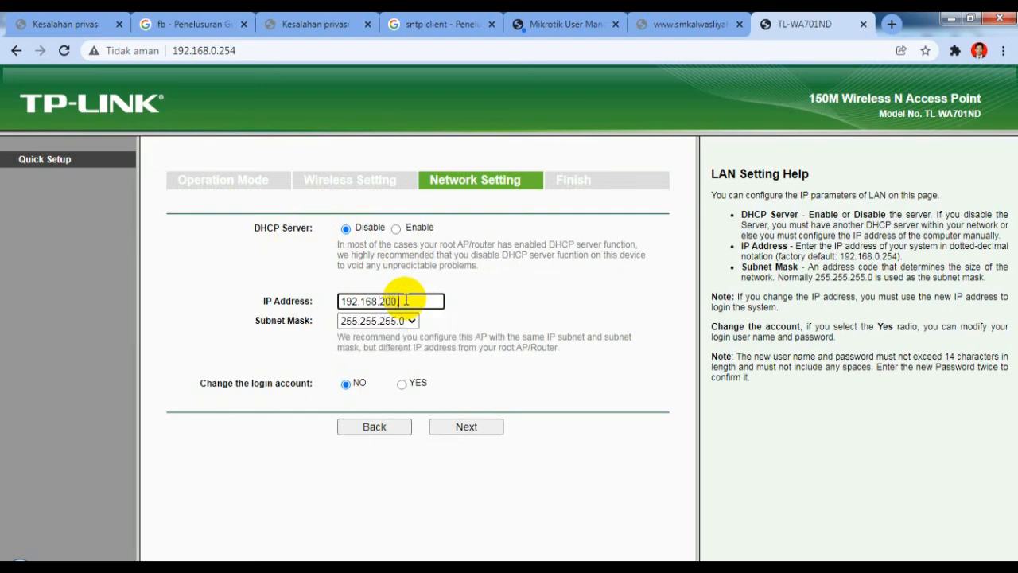
key(BackSpace)
text(3)
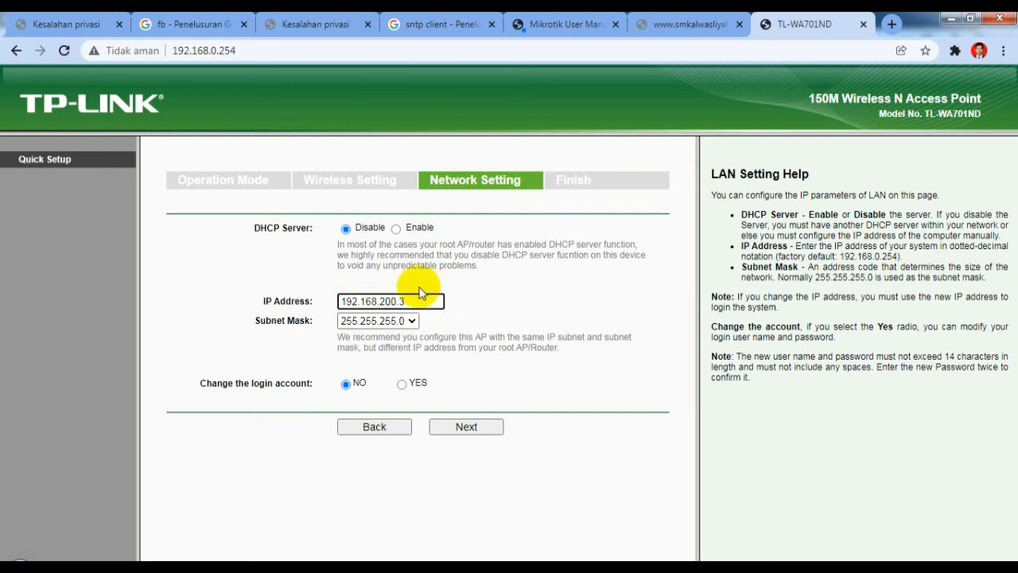
Step: Review the Finish summary and choose Reboot to apply the access point settings
click(457, 429)
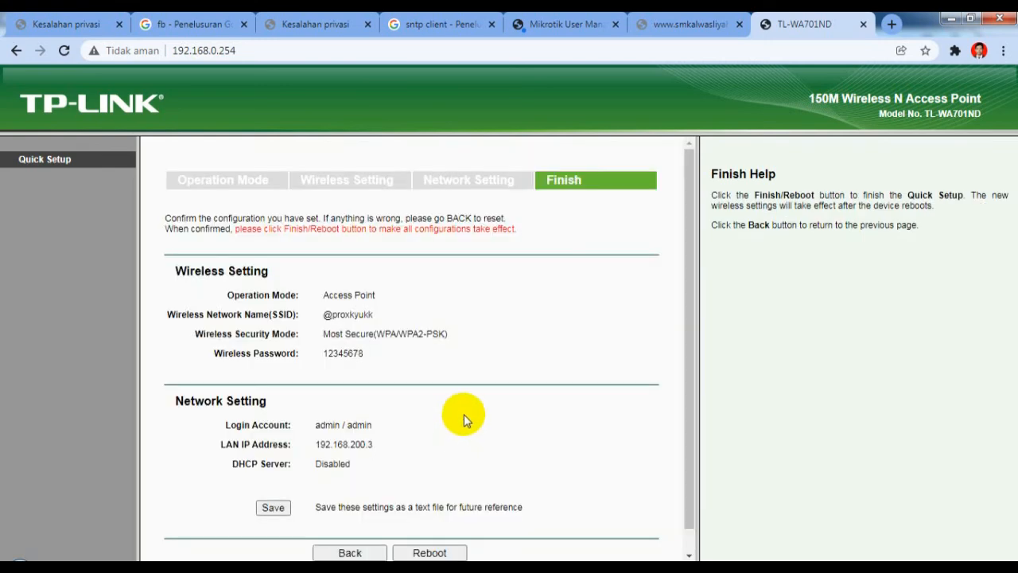
scroll(393, 335, down, 1)
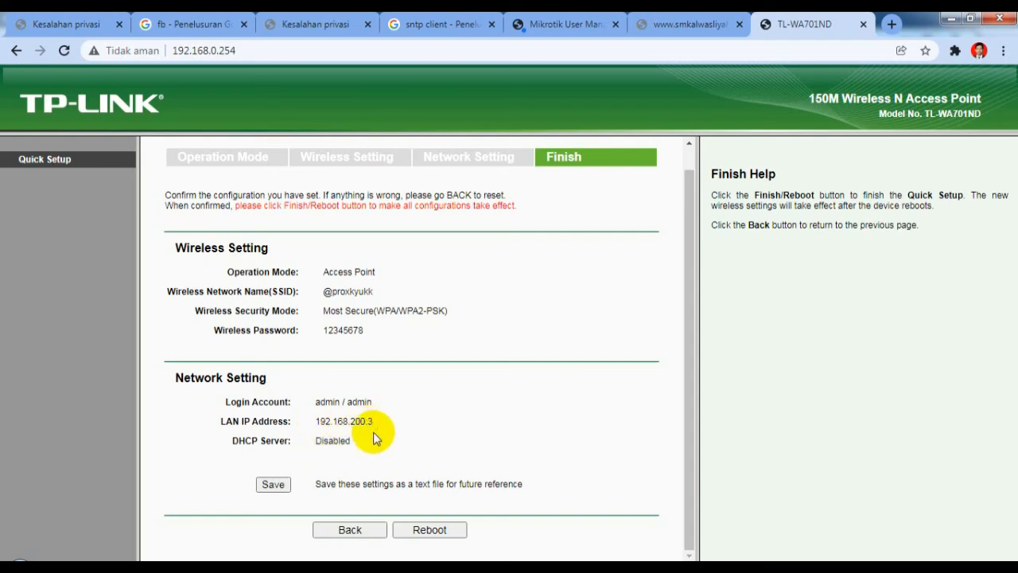
click(428, 530)
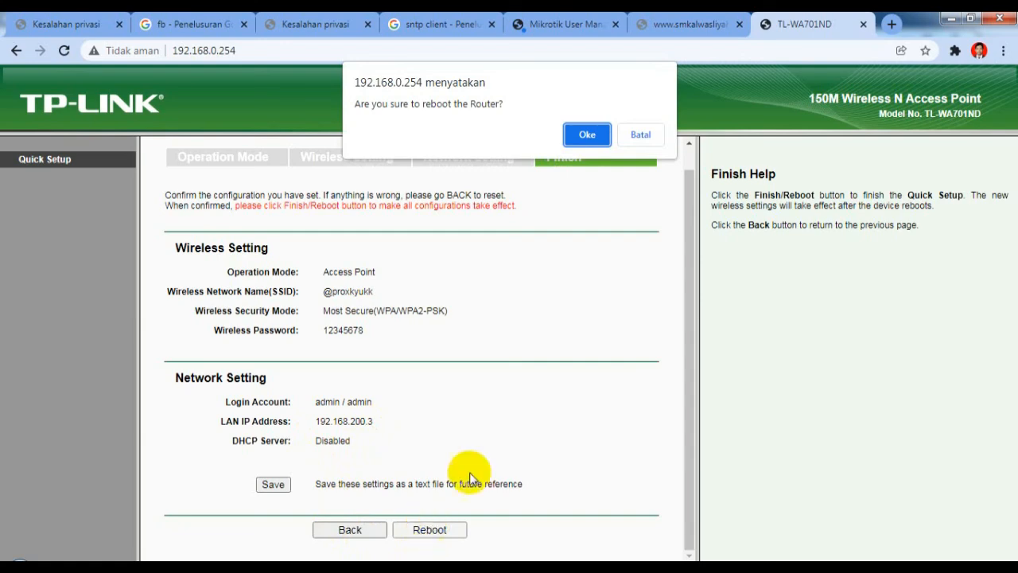
Step: Confirm the access point reboot, then bring the Notepad notes to the front
click(589, 135)
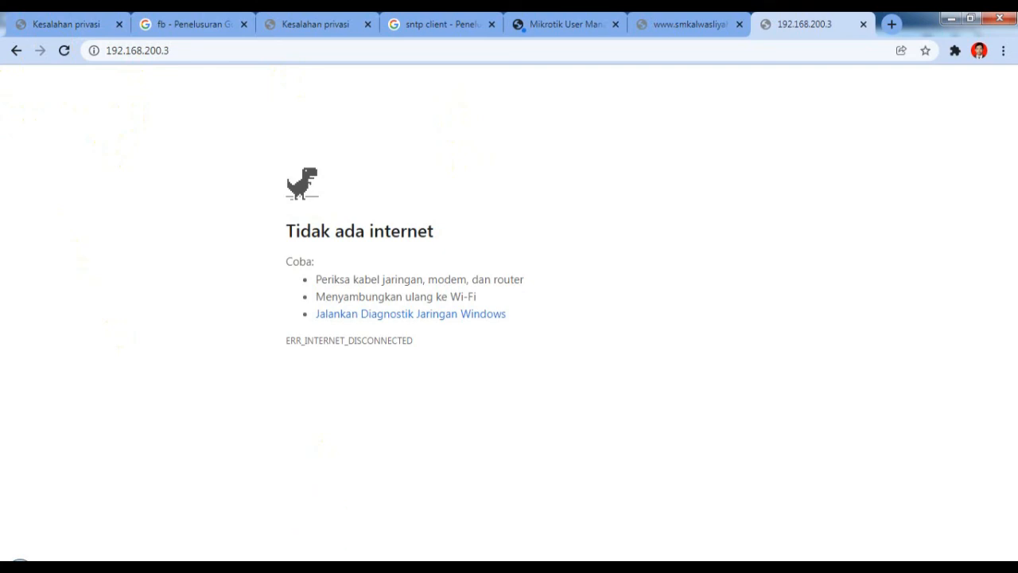
mouse_move(266, 569)
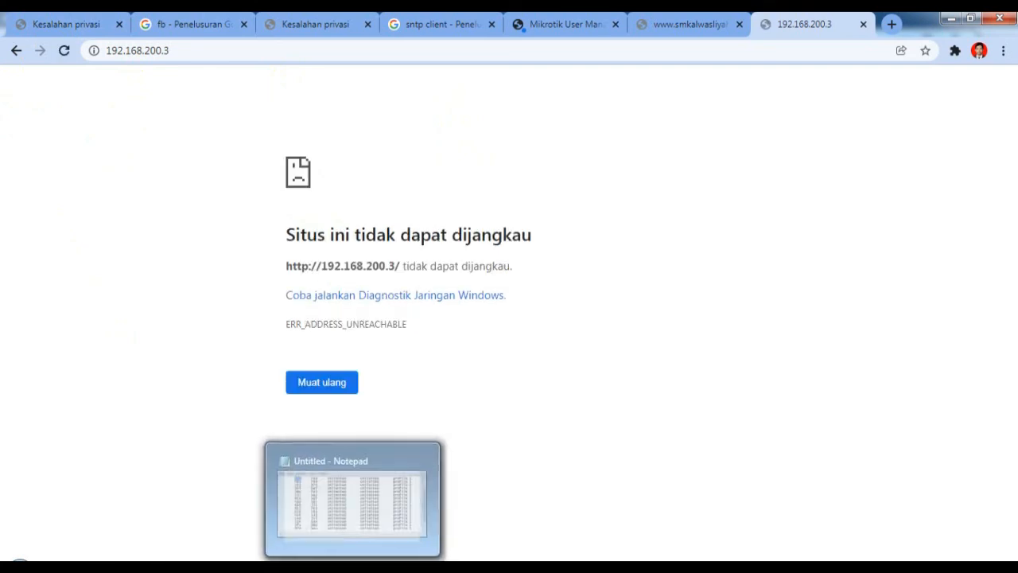
click(386, 541)
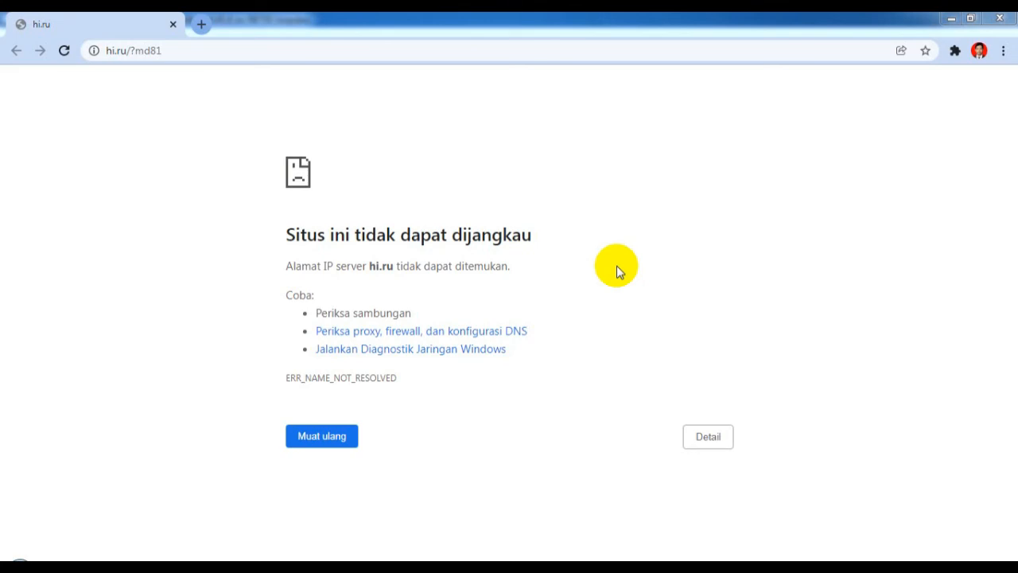
Step: Search for fb in a new Chrome tab, which fails with ERR_NAME_NOT_RESOLVED
click(201, 25)
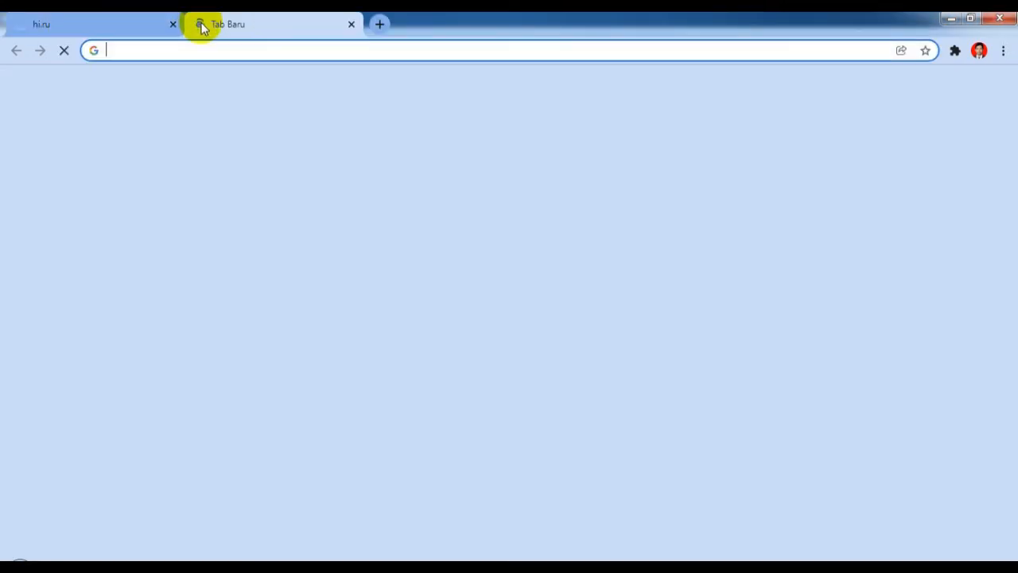
text(fb)
key(Return)
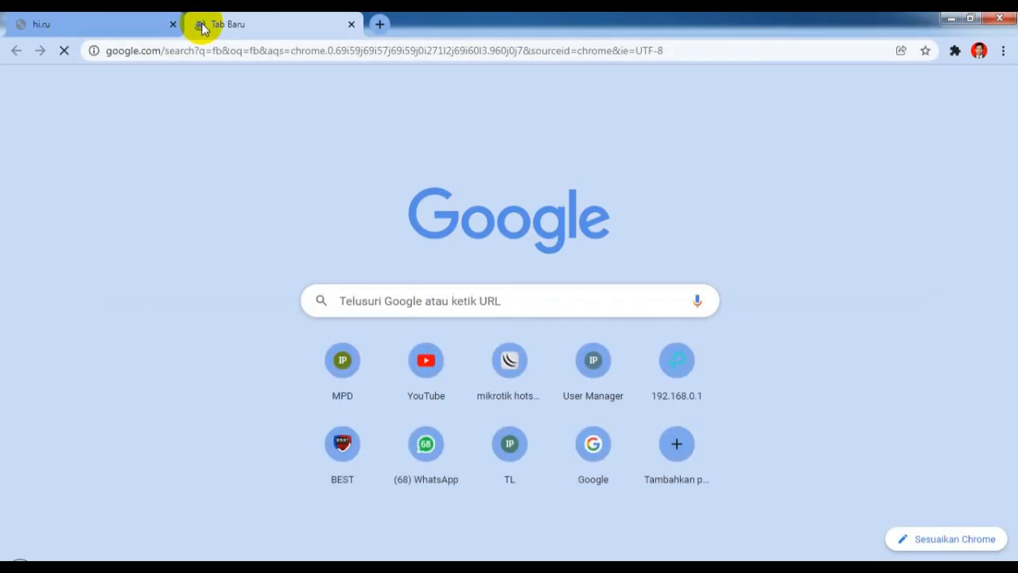
click(404, 294)
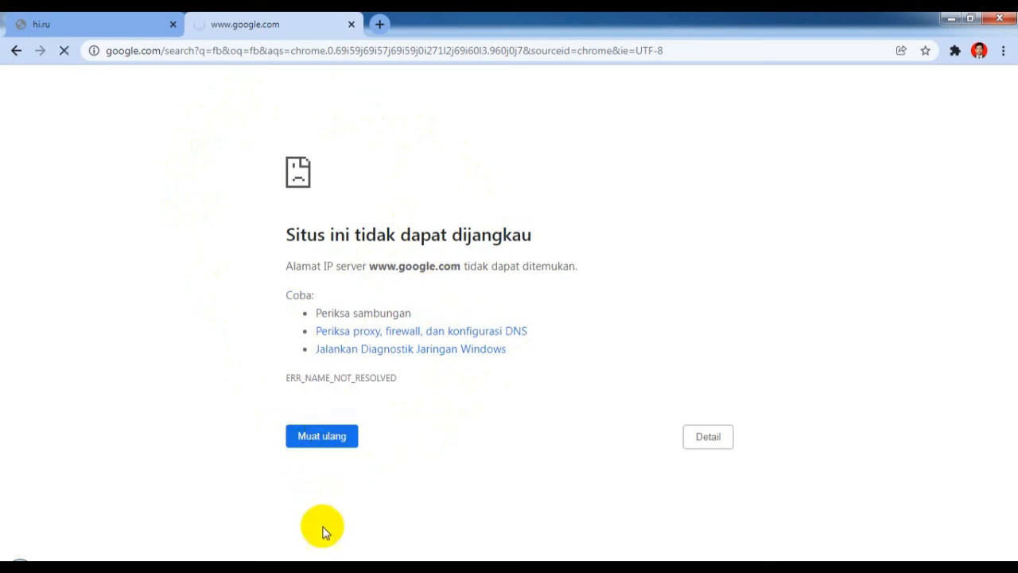
Step: Open Local Area Connection's TCP/IPv4 properties again
mouse_move(266, 566)
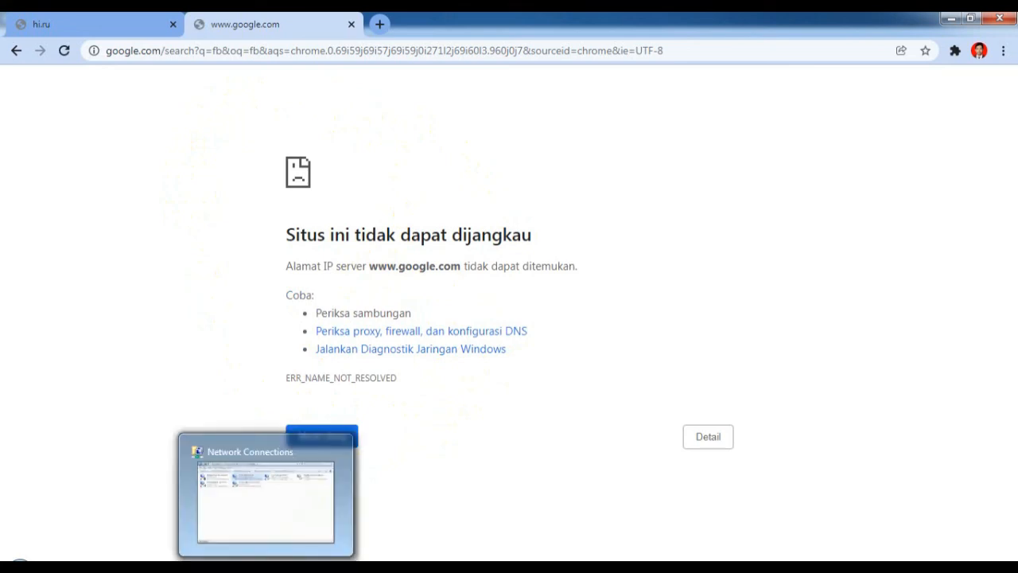
click(266, 566)
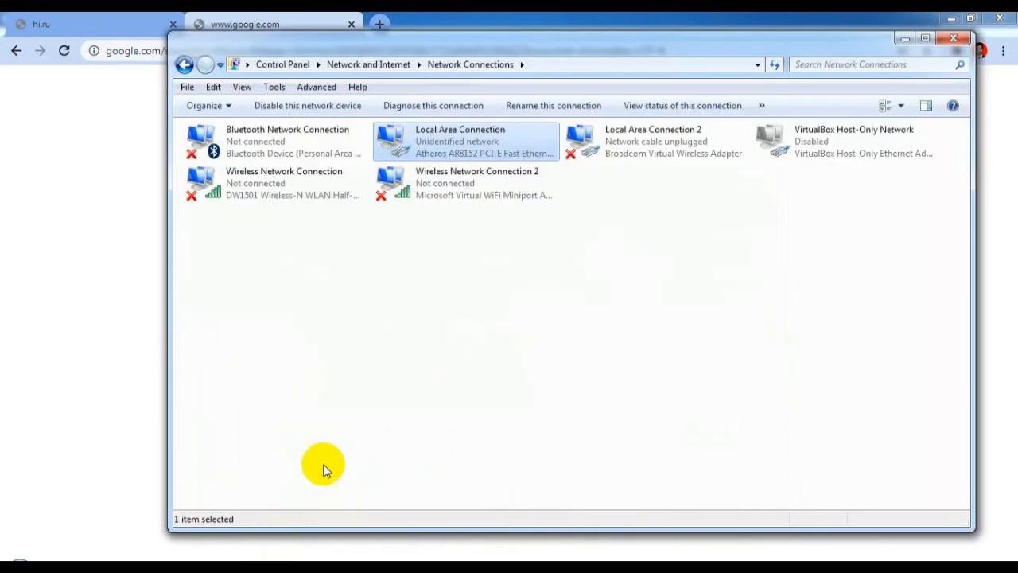
double_click(464, 144)
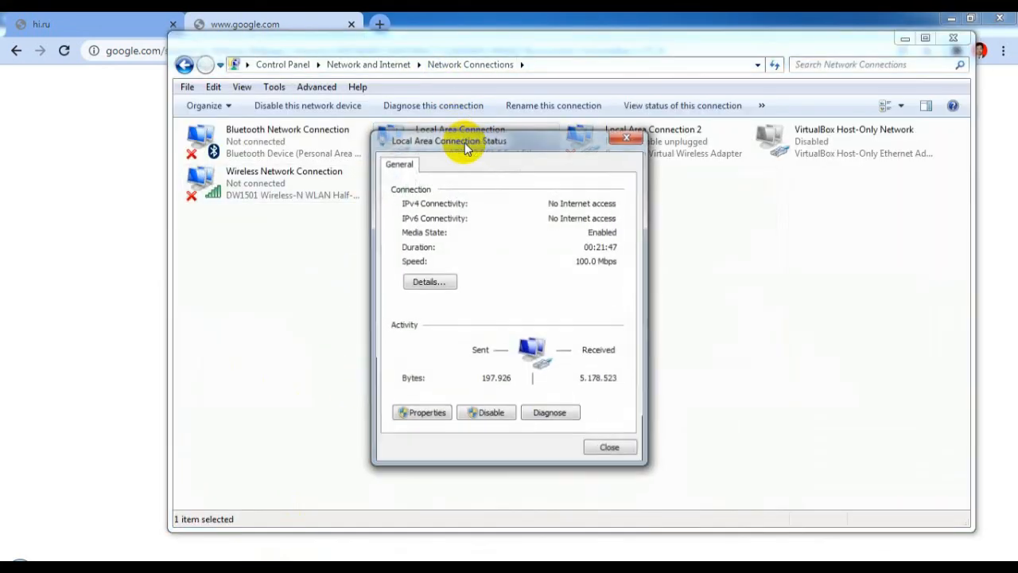
click(428, 415)
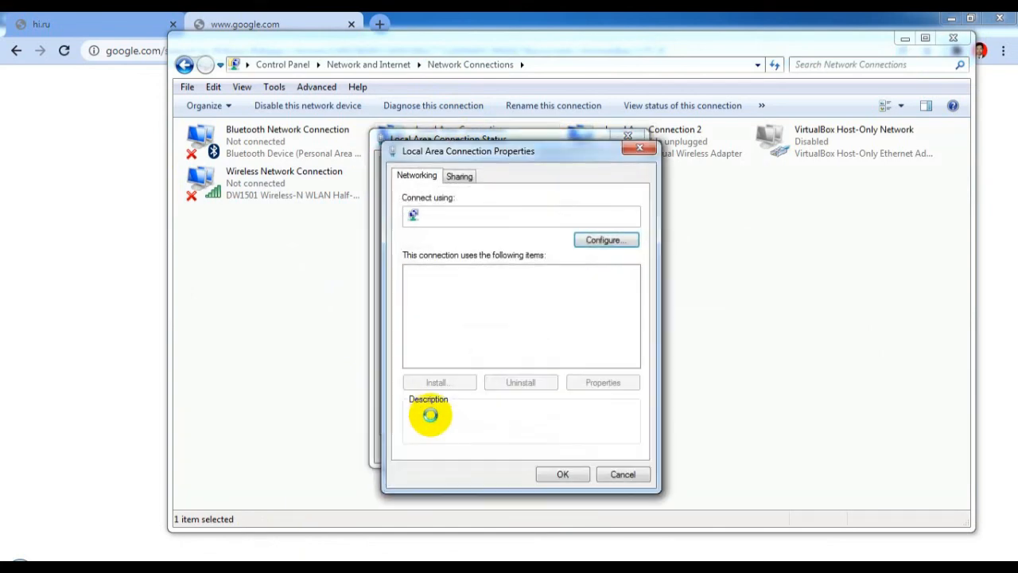
click(494, 323)
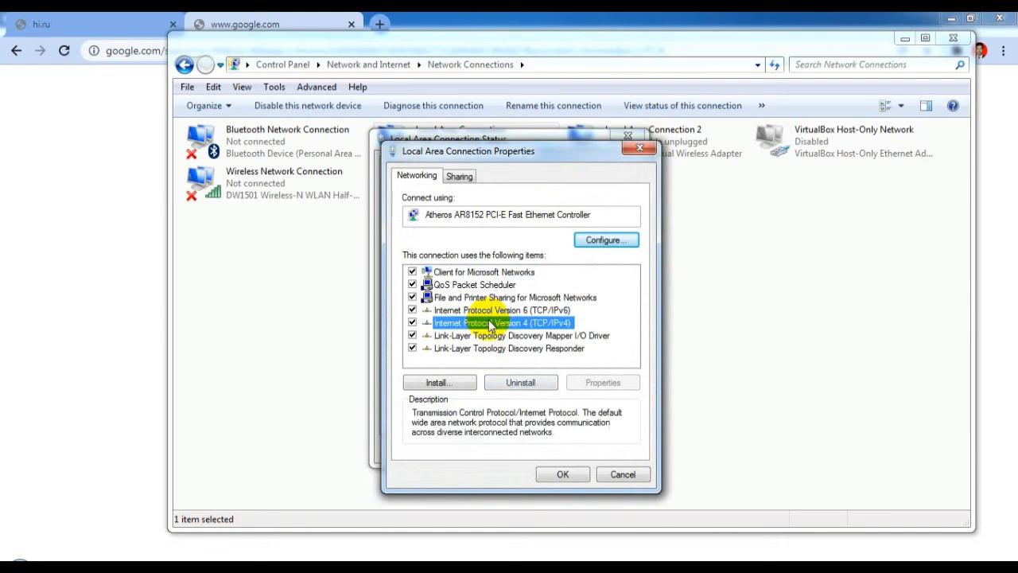
click(593, 383)
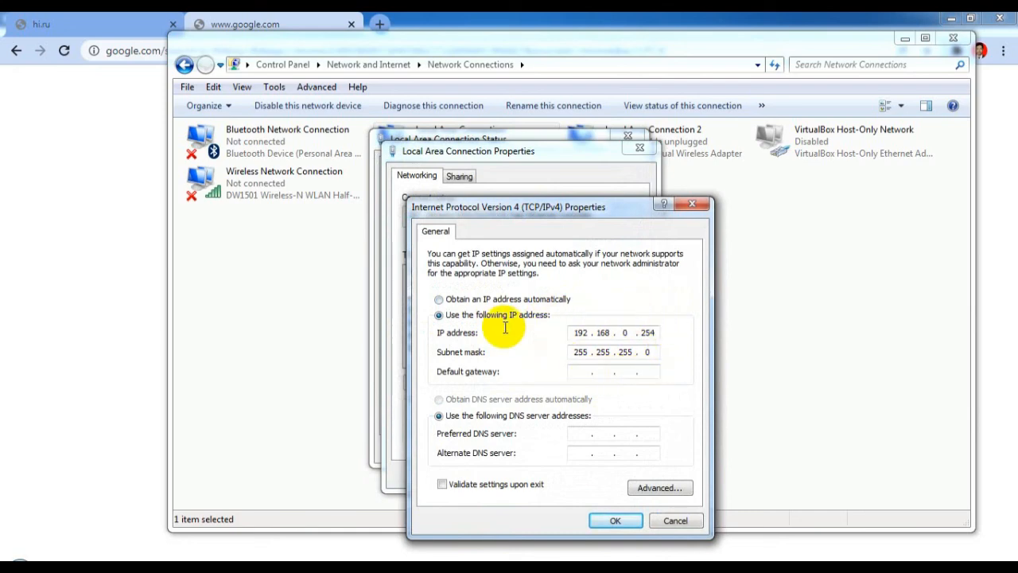
Step: Set IPv4 to obtain both IP and DNS automatically, then close the dialogs
click(439, 300)
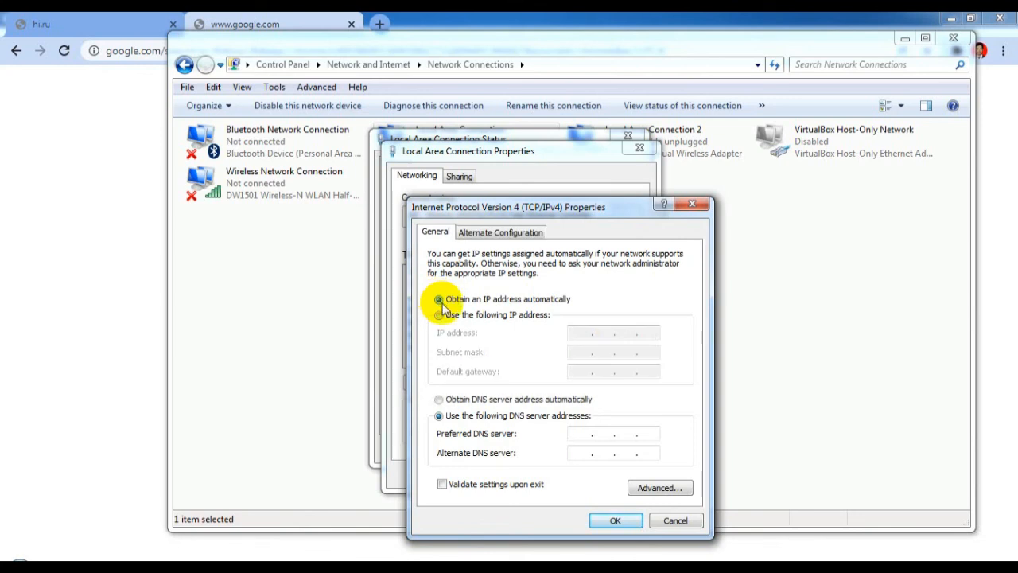
click(439, 399)
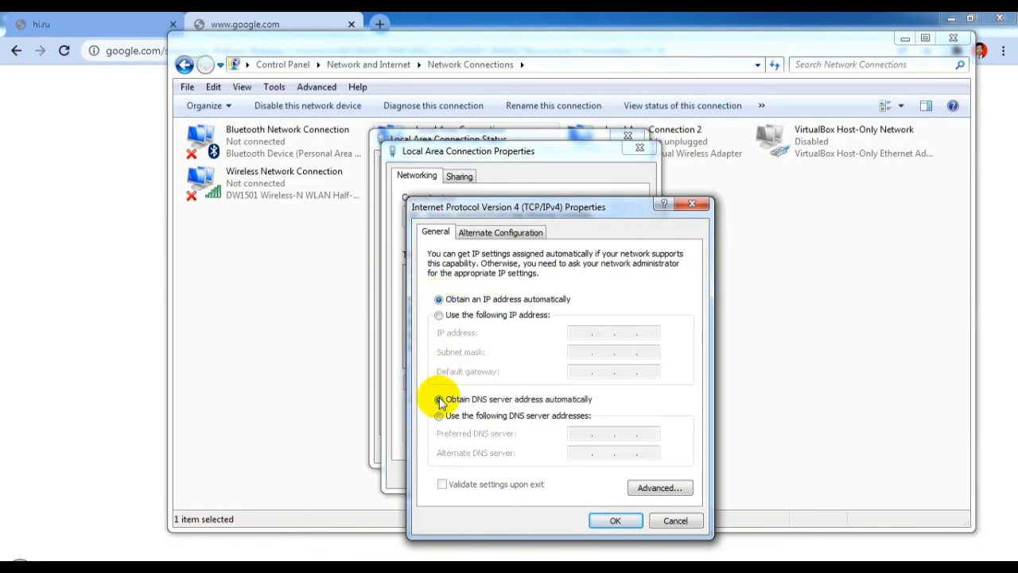
click(606, 522)
click(564, 475)
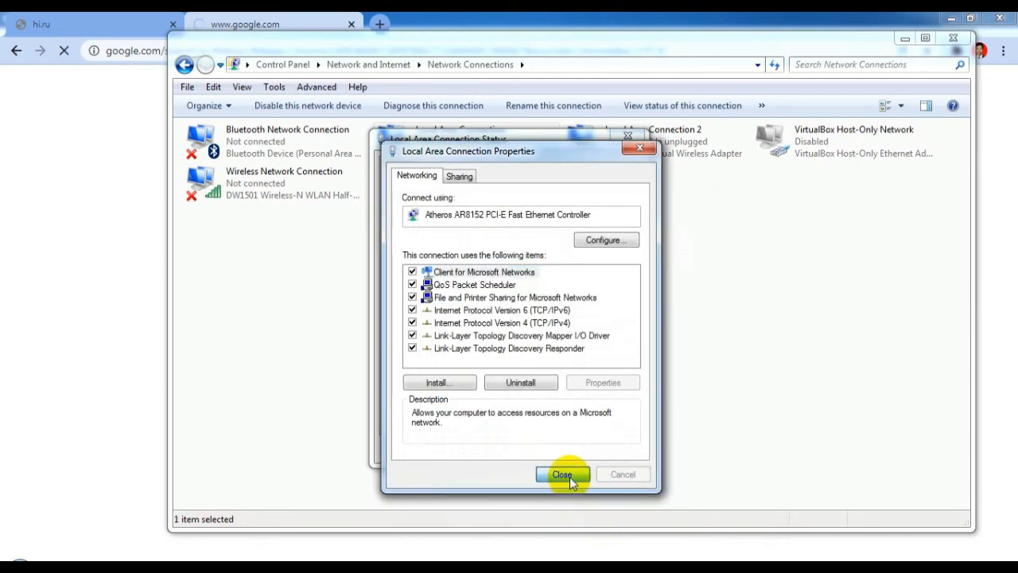
click(614, 448)
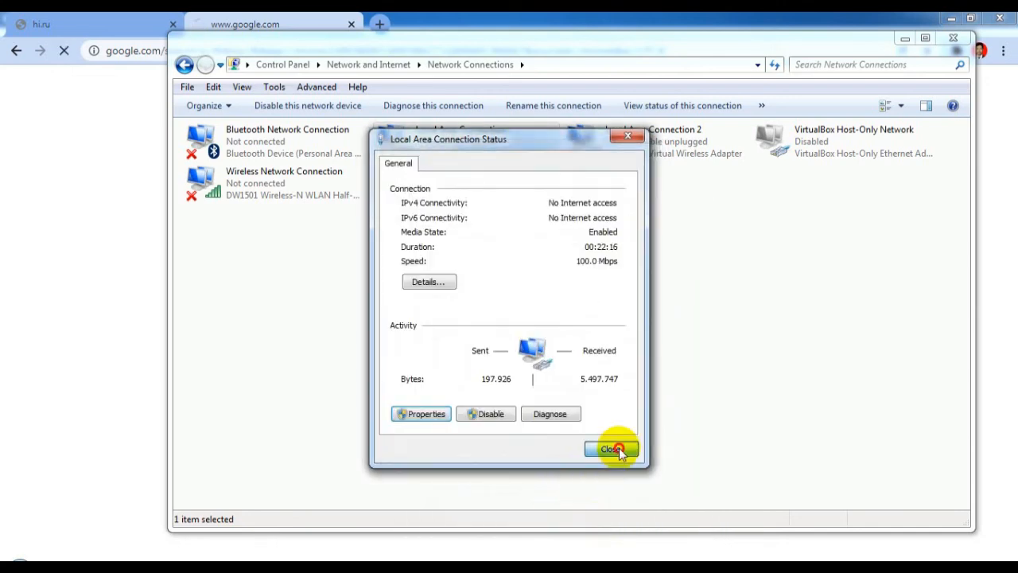